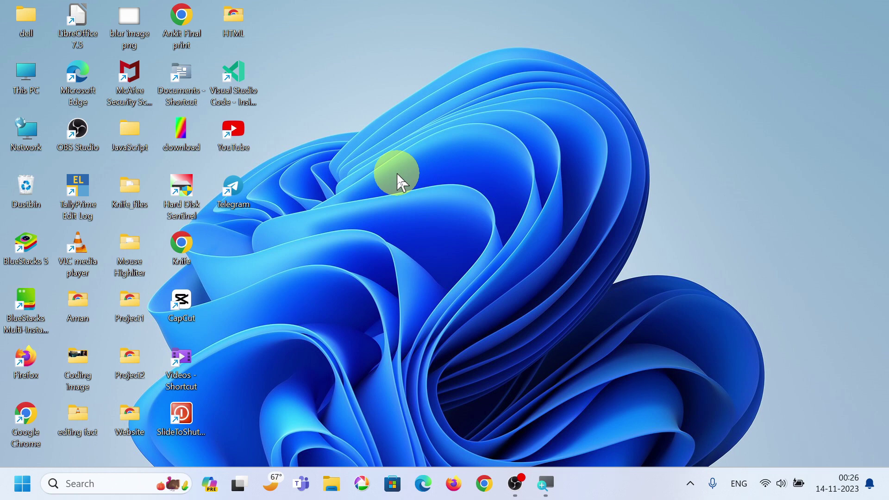
{"action": "right_click", "coordinate": [459, 149]}
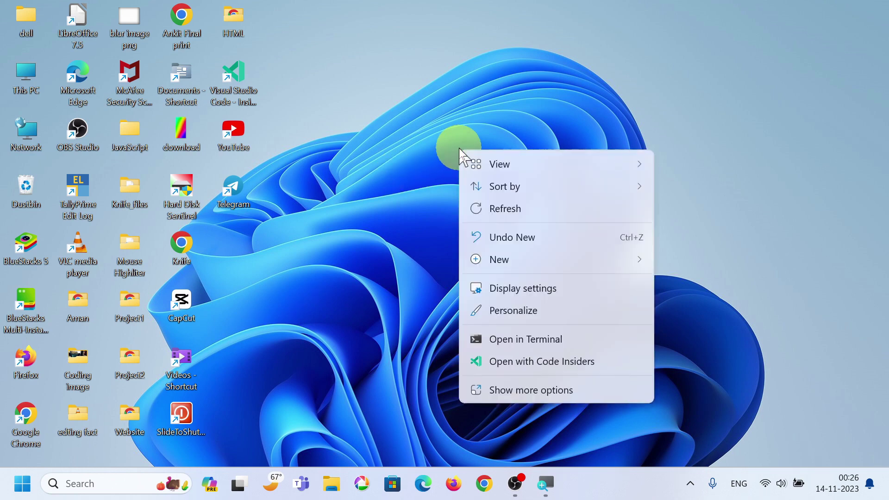
{"action": "key", "text": "Escape"}
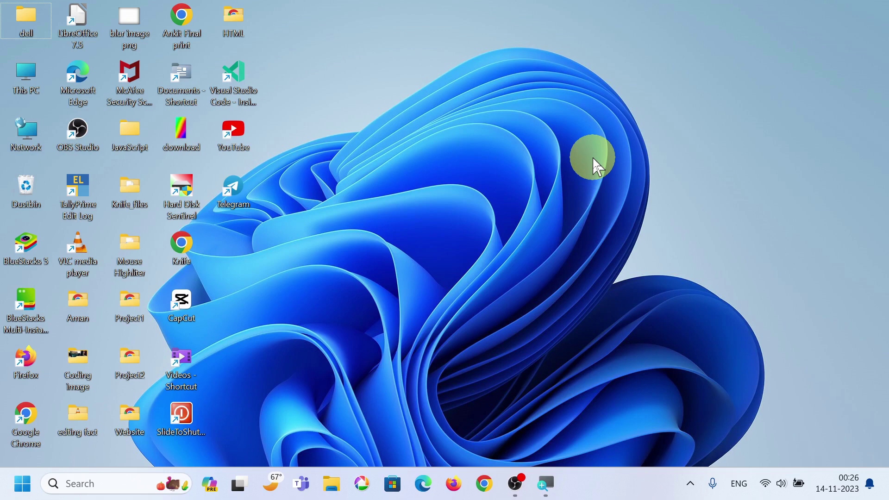
{"action": "right_click", "coordinate": [507, 172]}
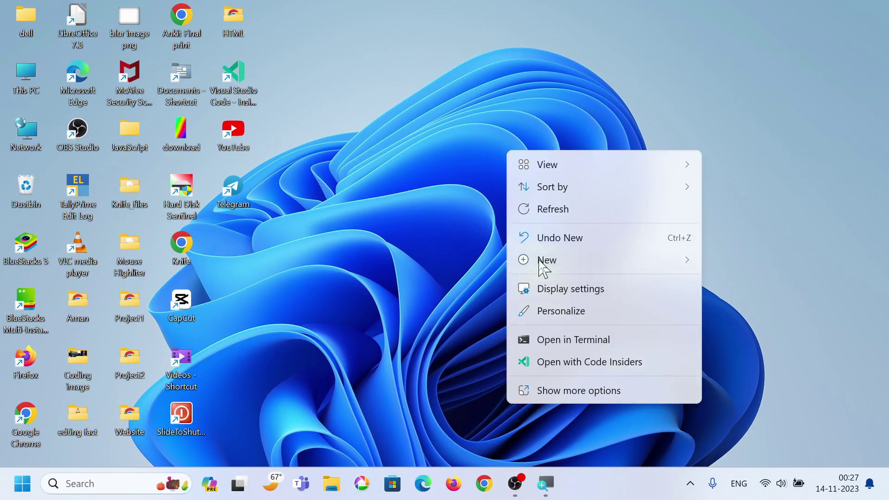
{"action": "left_click", "coordinate": [545, 169]}
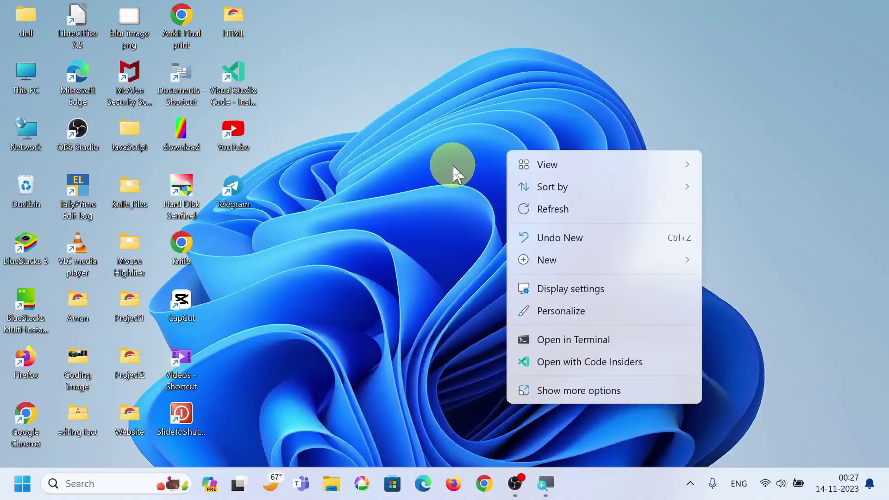
{"action": "mouse_move", "coordinate": [562, 167]}
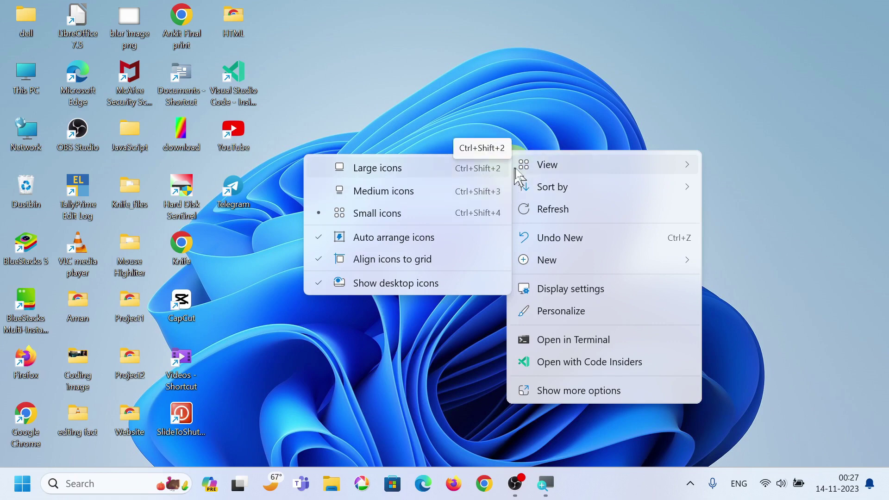
{"action": "left_click", "coordinate": [503, 120]}
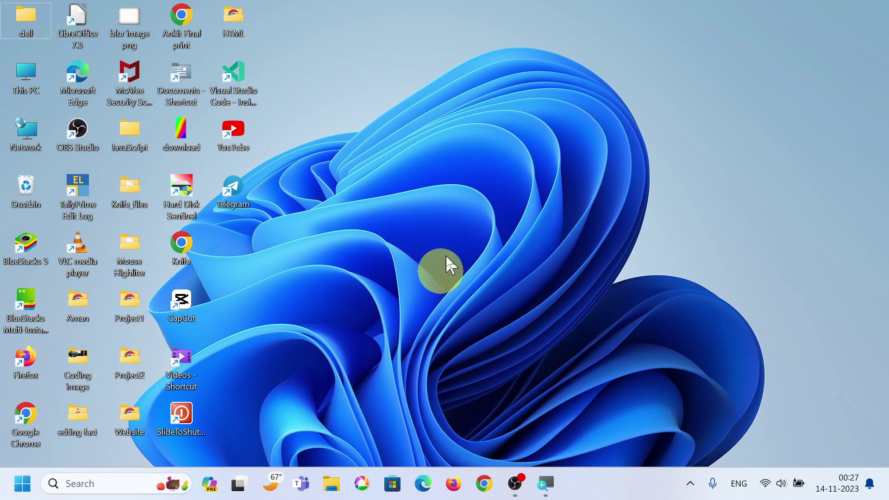
Set the desktop icons to the Large icons size
{"action": "right_click", "coordinate": [497, 141]}
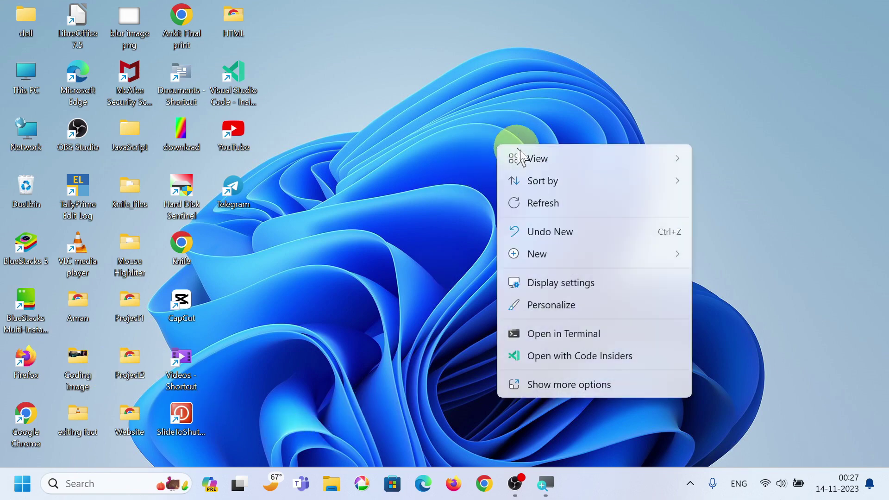
{"action": "mouse_move", "coordinate": [529, 162]}
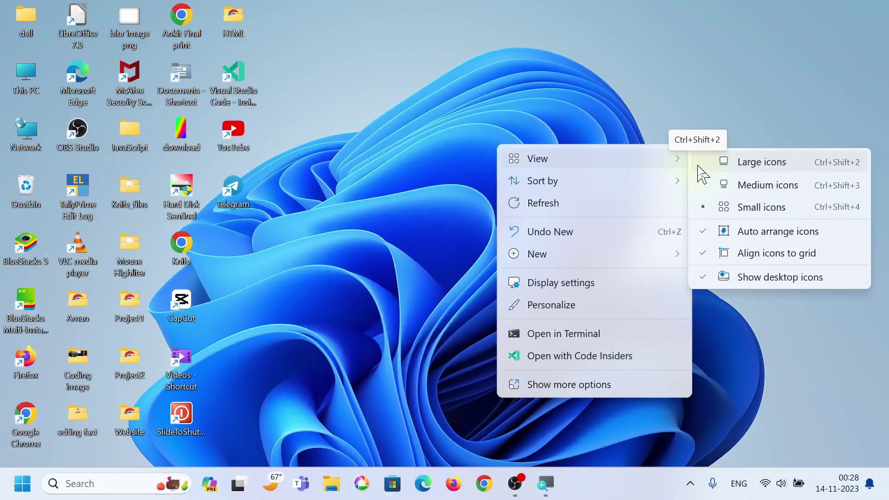
{"action": "left_click", "coordinate": [762, 174]}
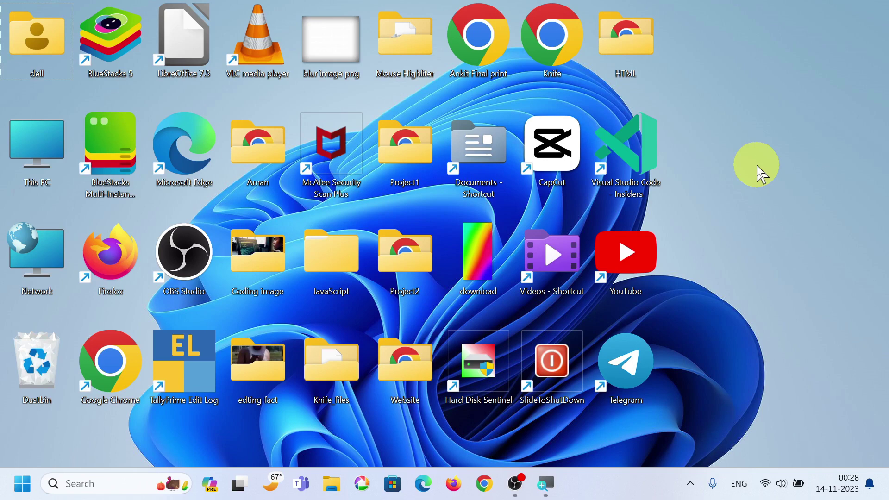
Change the desktop icon size to Medium icons
{"action": "right_click", "coordinate": [736, 115]}
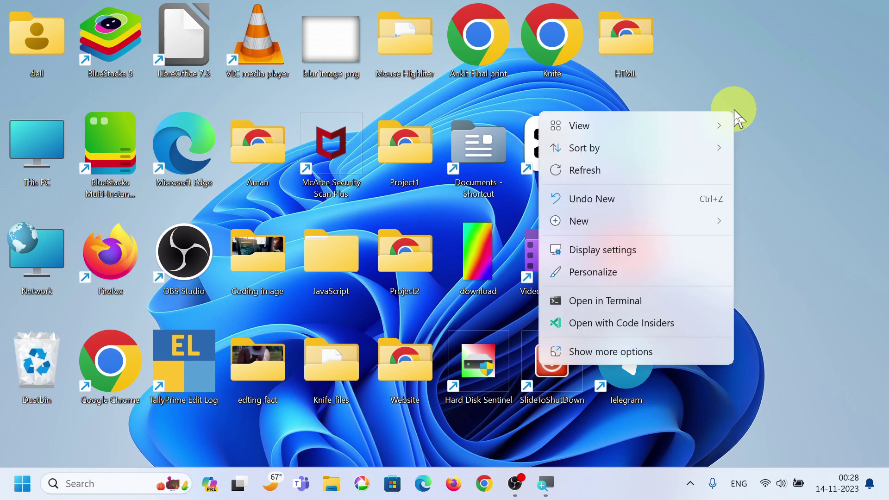
{"action": "left_click", "coordinate": [739, 114]}
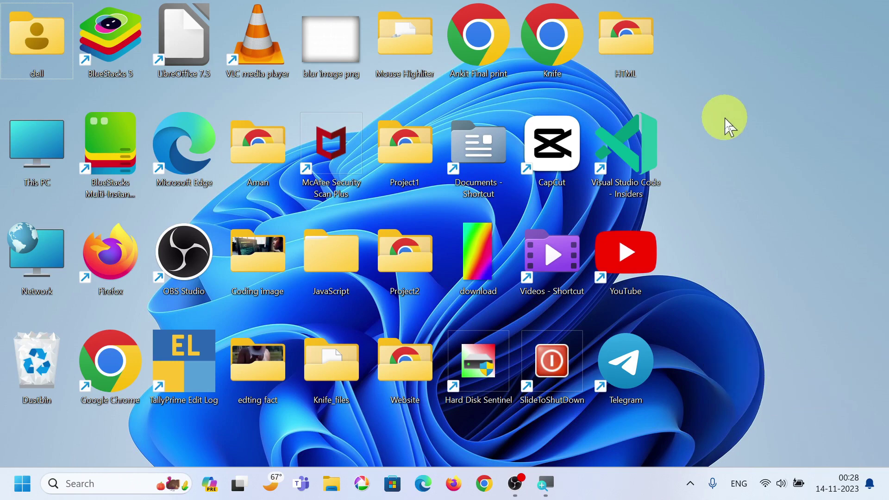
{"action": "right_click", "coordinate": [728, 126]}
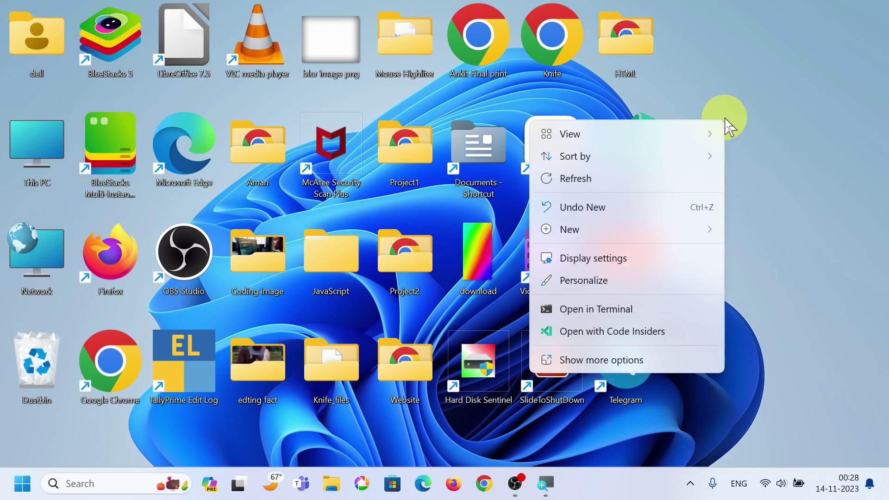
{"action": "mouse_move", "coordinate": [653, 140]}
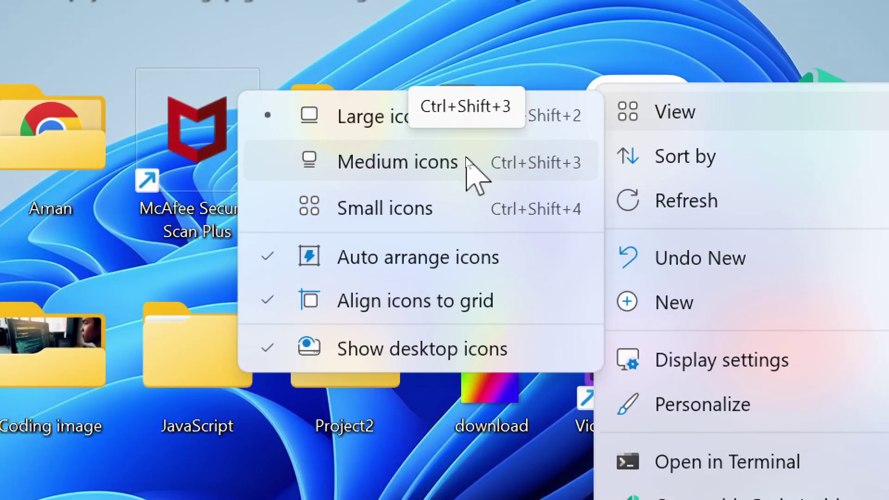
{"action": "left_click", "coordinate": [467, 158]}
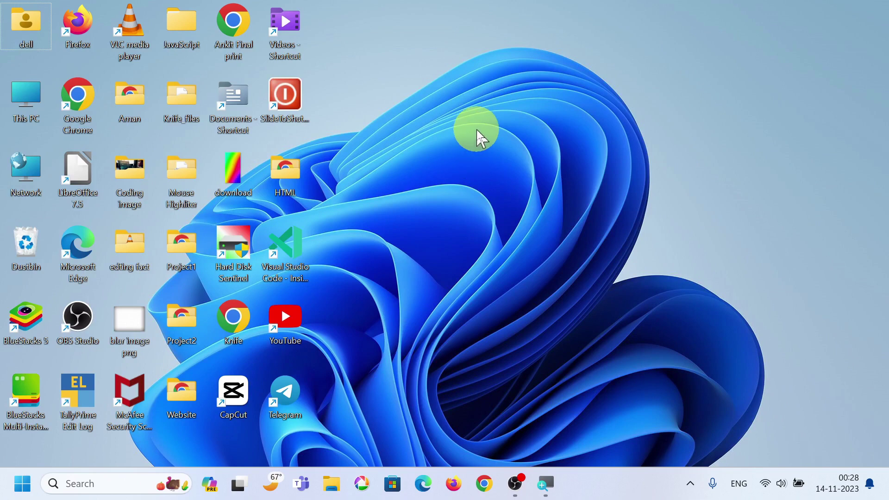
Set the desktop icons to the Small icons size
{"action": "right_click", "coordinate": [478, 137]}
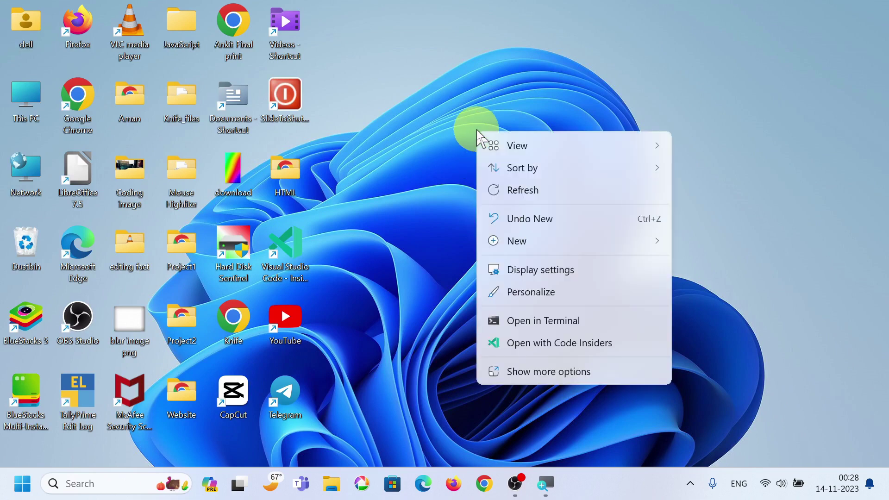
{"action": "mouse_move", "coordinate": [507, 146]}
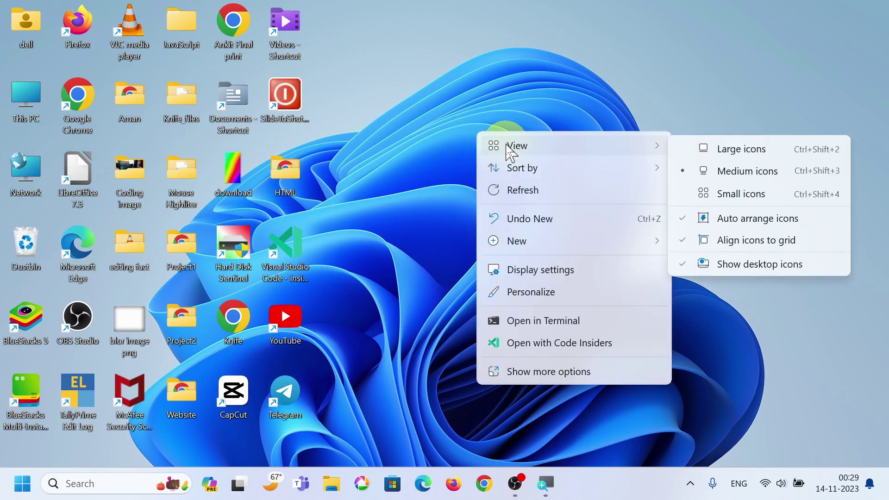
{"action": "left_click", "coordinate": [695, 195]}
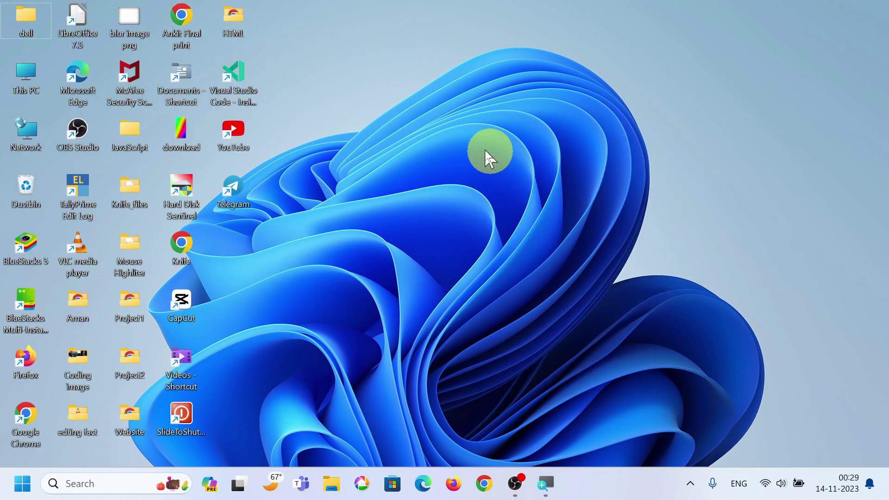
Turn off Auto arrange icons for the desktop and check the option's state
{"action": "right_click", "coordinate": [457, 135]}
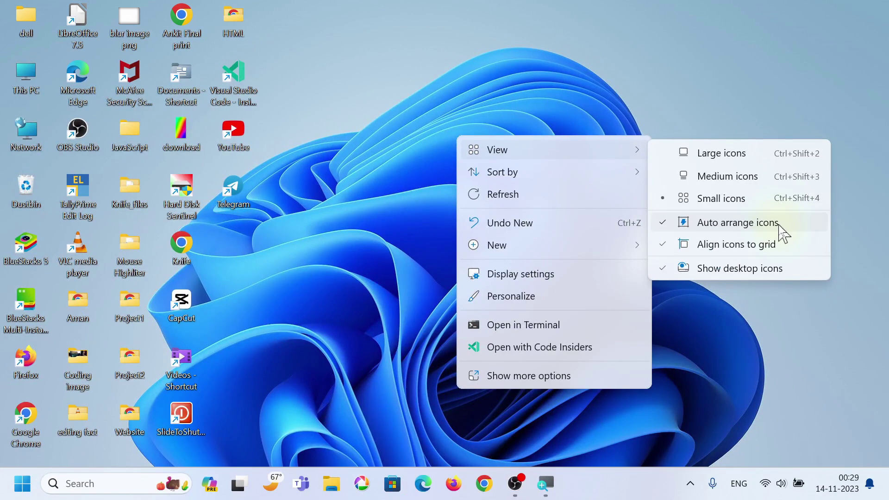
{"action": "left_click", "coordinate": [674, 227]}
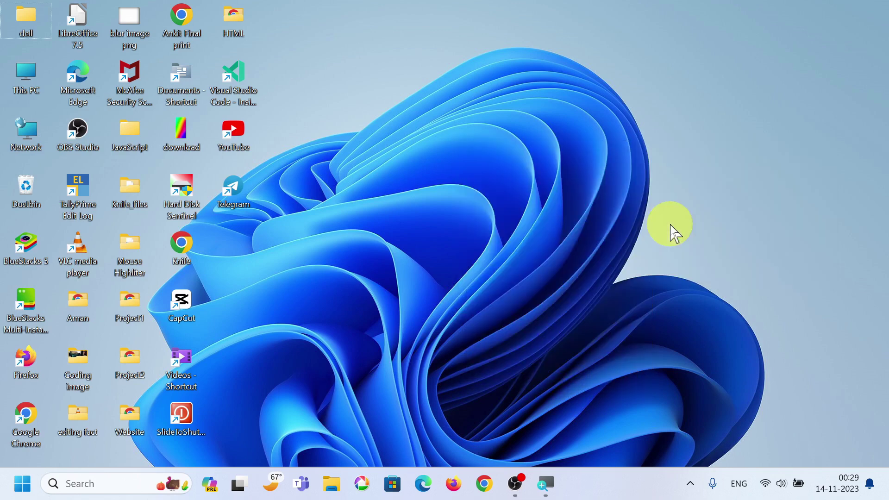
{"action": "right_click", "coordinate": [577, 175]}
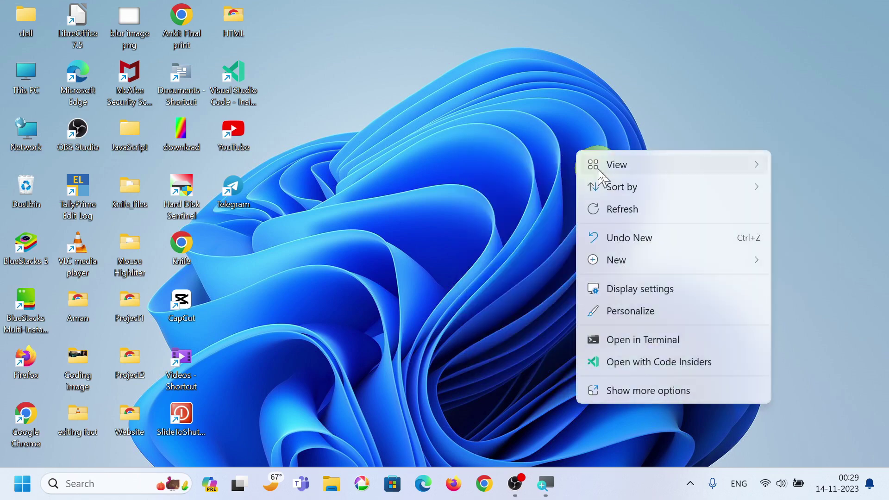
{"action": "mouse_move", "coordinate": [592, 166]}
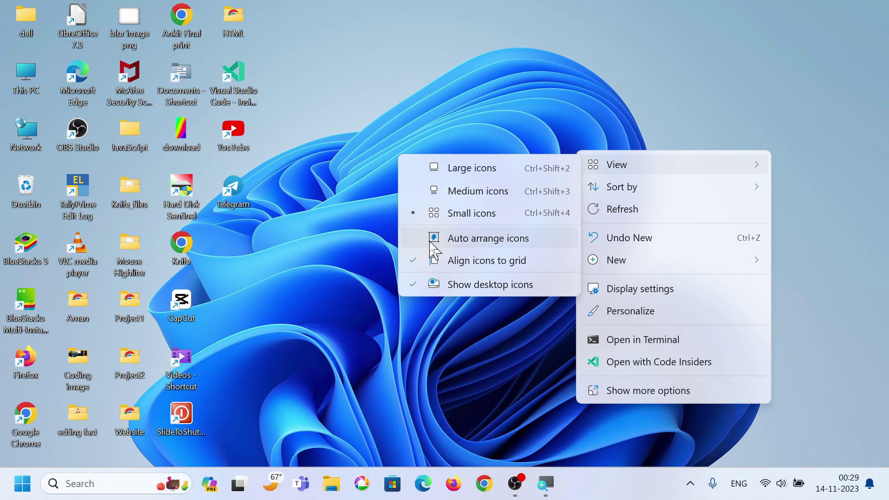
{"action": "left_click", "coordinate": [376, 188]}
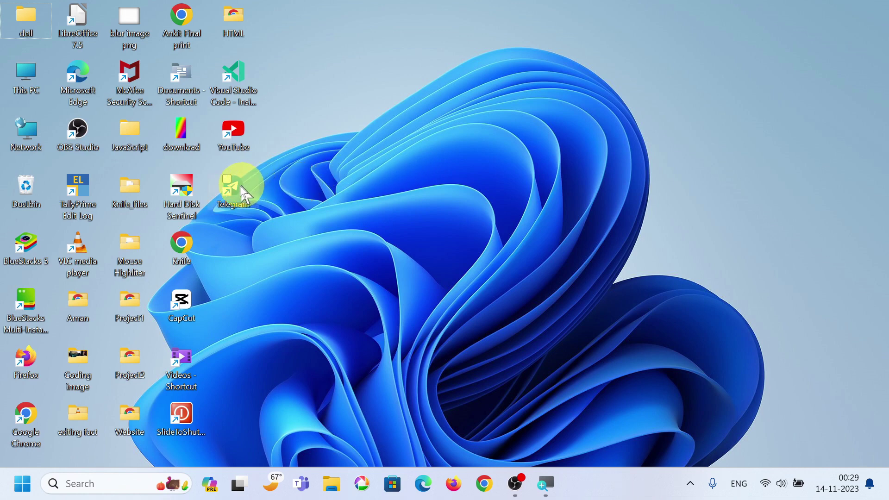
Move the Telegram, YouTube, Visual Studio Code and Knife icons out of their columns to scattered spots on the empty desktop
{"action": "left_click_drag", "start_coordinate": [233, 190], "coordinate": [246, 306]}
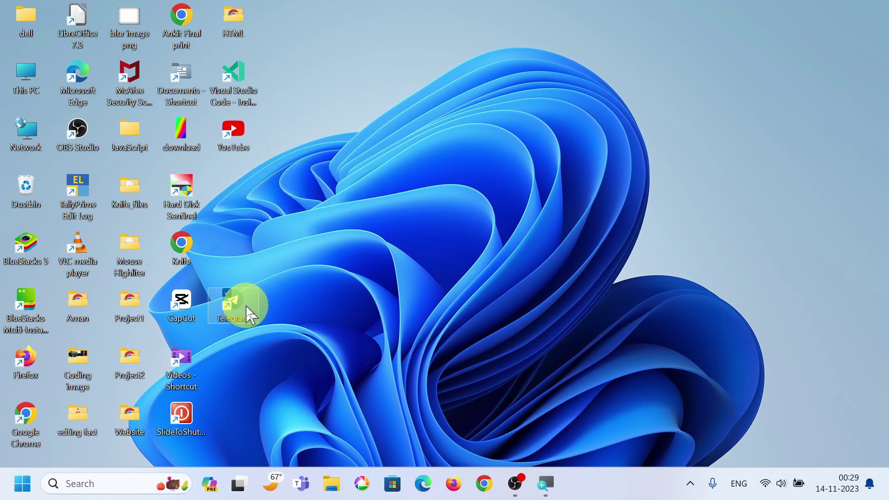
{"action": "left_click_drag", "start_coordinate": [227, 148], "coordinate": [429, 146]}
{"action": "left_click_drag", "start_coordinate": [241, 84], "coordinate": [532, 299]}
{"action": "left_click_drag", "start_coordinate": [254, 93], "coordinate": [552, 280]}
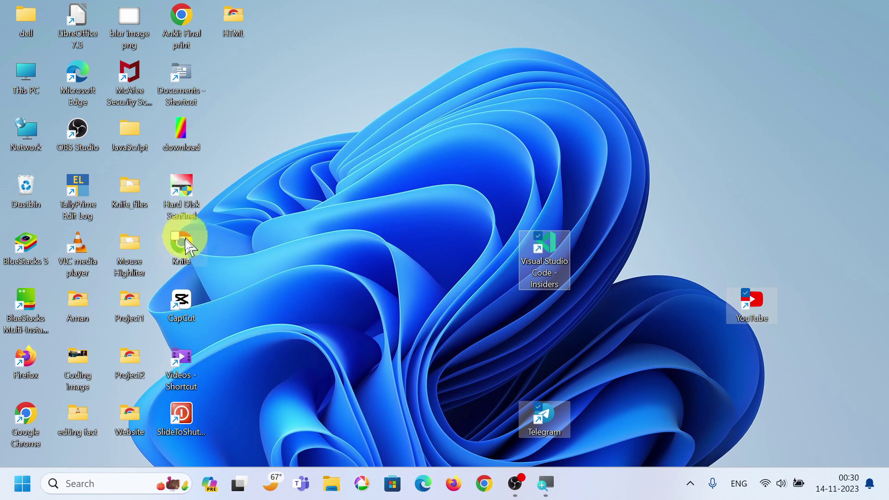
{"action": "left_click_drag", "start_coordinate": [178, 241], "coordinate": [485, 138]}
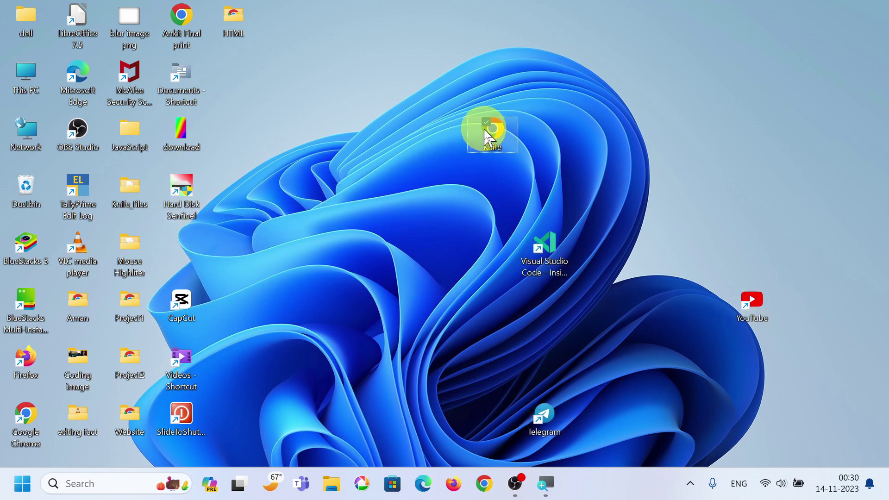
Turn on Auto arrange icons to line the scattered desktop icons up in columns
{"action": "right_click", "coordinate": [636, 103]}
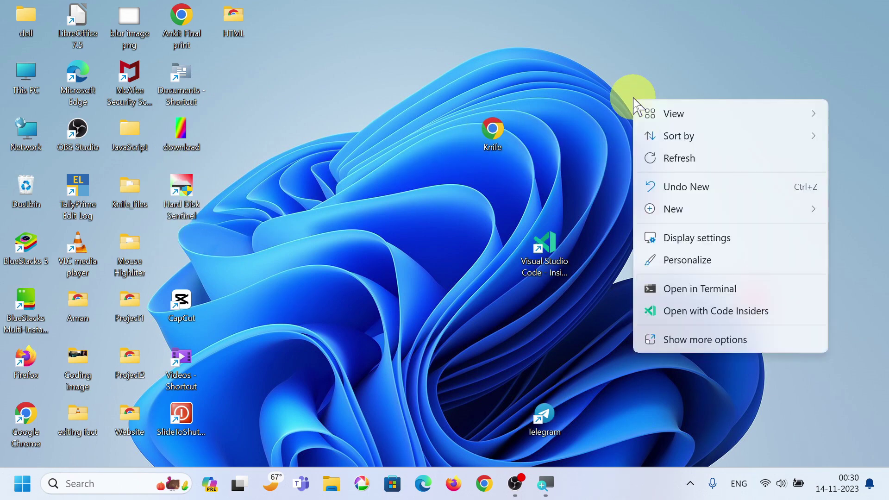
{"action": "mouse_move", "coordinate": [653, 120]}
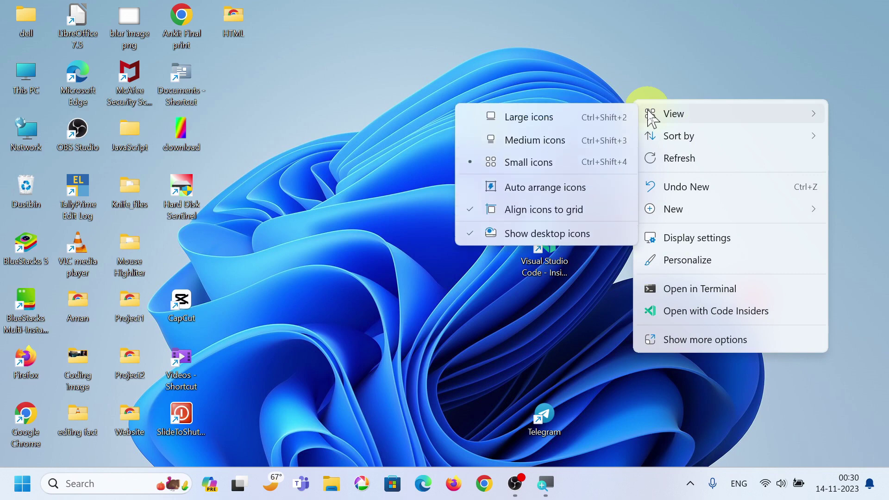
{"action": "left_click", "coordinate": [480, 191]}
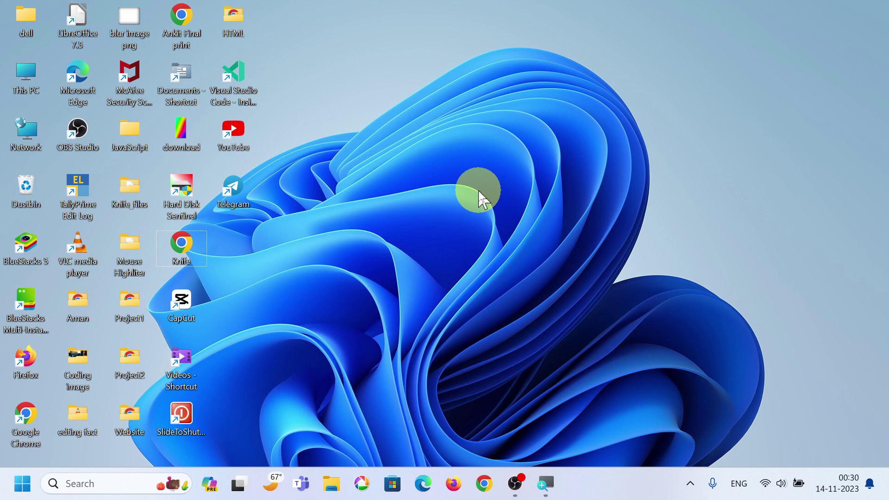
Turn off both Auto arrange icons and Align icons to grid for the desktop
{"action": "right_click", "coordinate": [481, 134]}
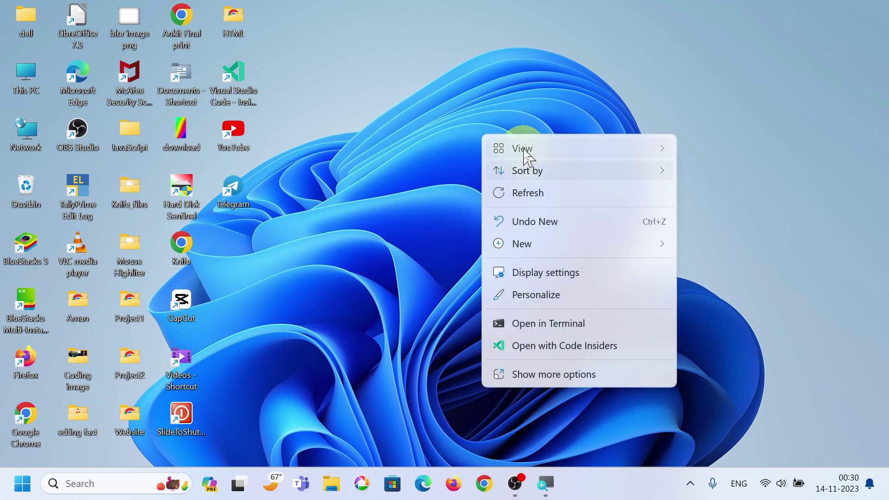
{"action": "mouse_move", "coordinate": [523, 153]}
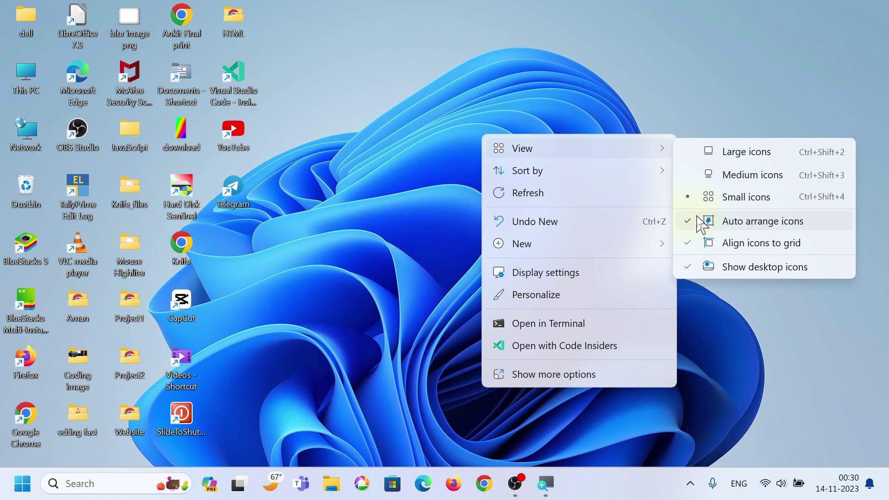
{"action": "left_click", "coordinate": [701, 221]}
{"action": "right_click", "coordinate": [568, 126]}
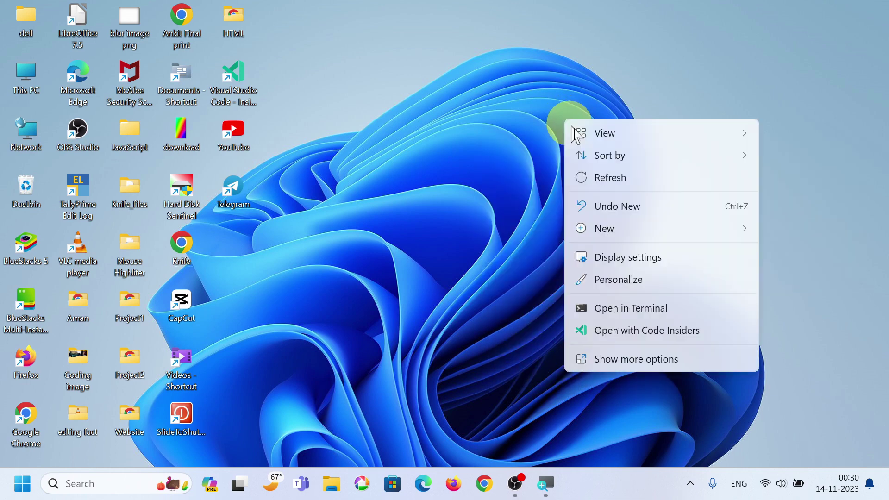
{"action": "mouse_move", "coordinate": [585, 139]}
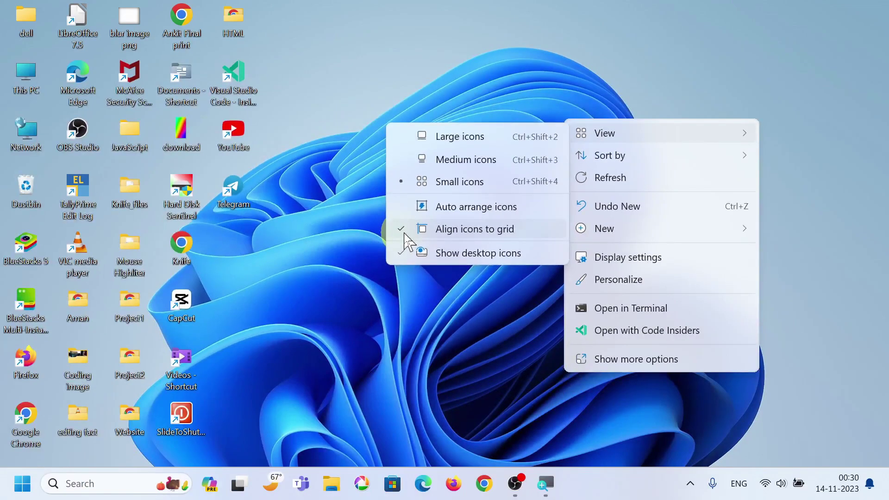
{"action": "left_click", "coordinate": [404, 234]}
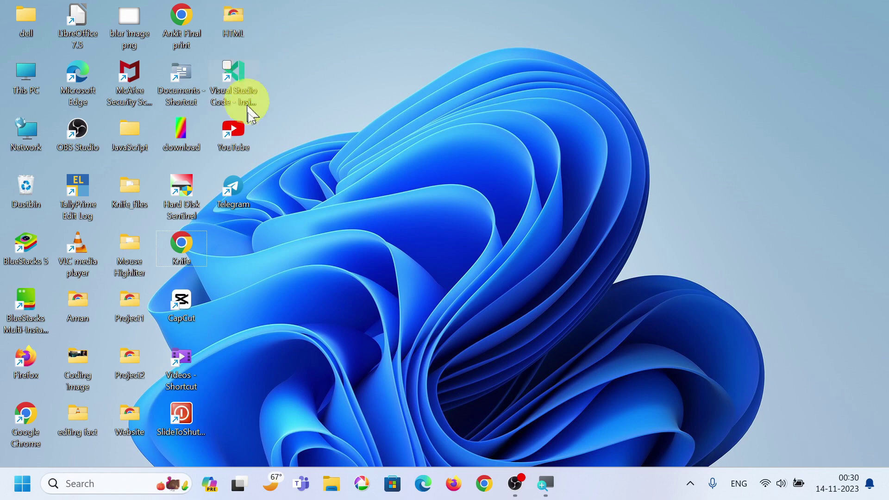
Move the Telegram icon off the grid to a spot between the Visual Studio Code and YouTube icons
{"action": "left_click", "coordinate": [243, 191]}
{"action": "left_click_drag", "start_coordinate": [243, 191], "coordinate": [267, 116]}
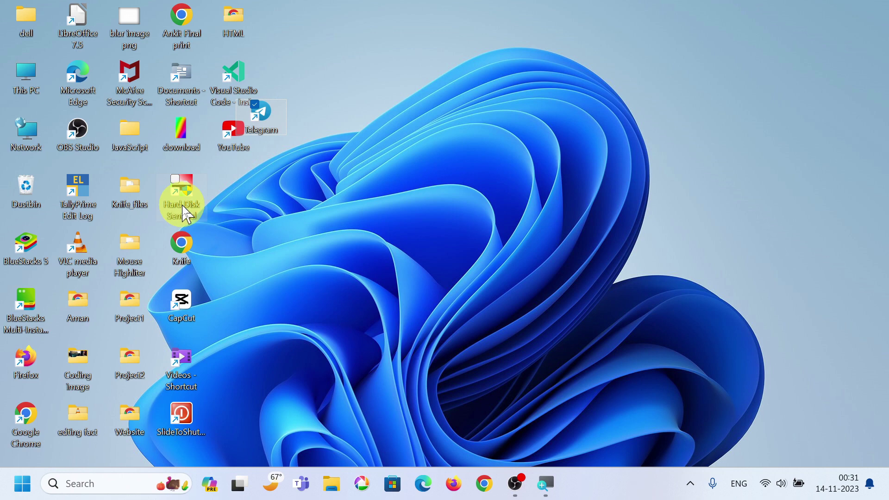
{"action": "key", "text": "super"}
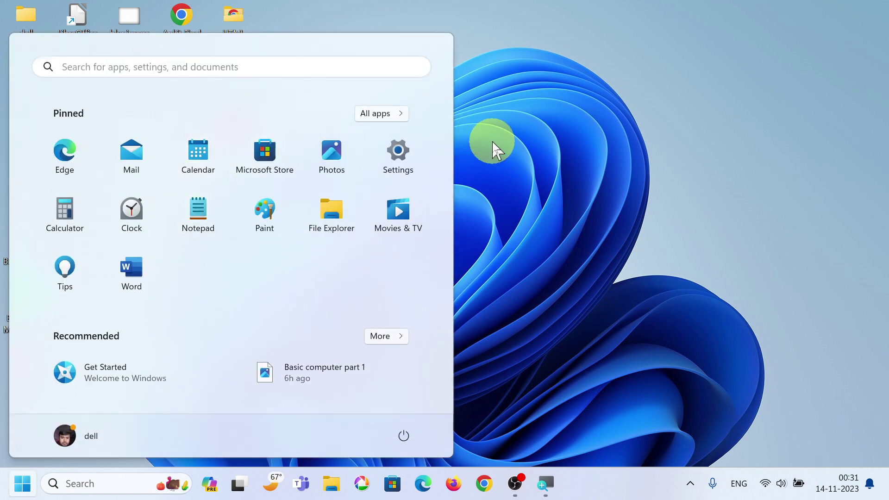
{"action": "left_click", "coordinate": [492, 144]}
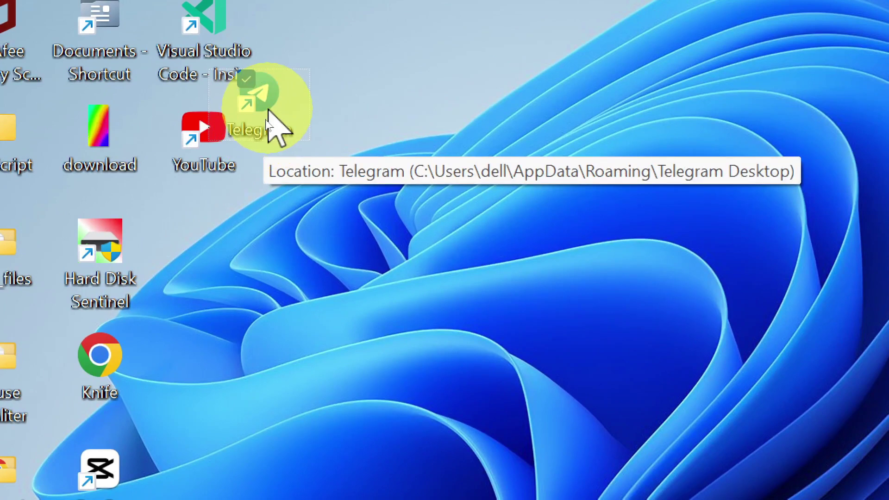
{"action": "left_click_drag", "start_coordinate": [278, 115], "coordinate": [179, 135]}
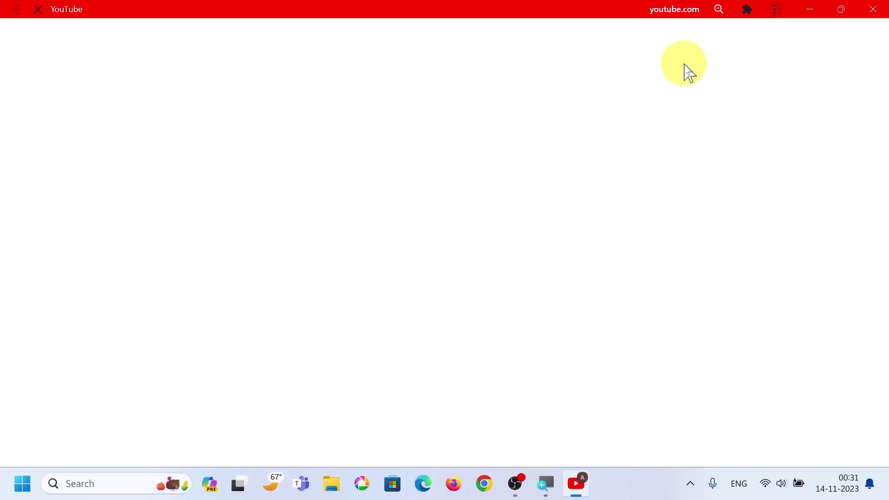
{"action": "left_click", "coordinate": [873, 10]}
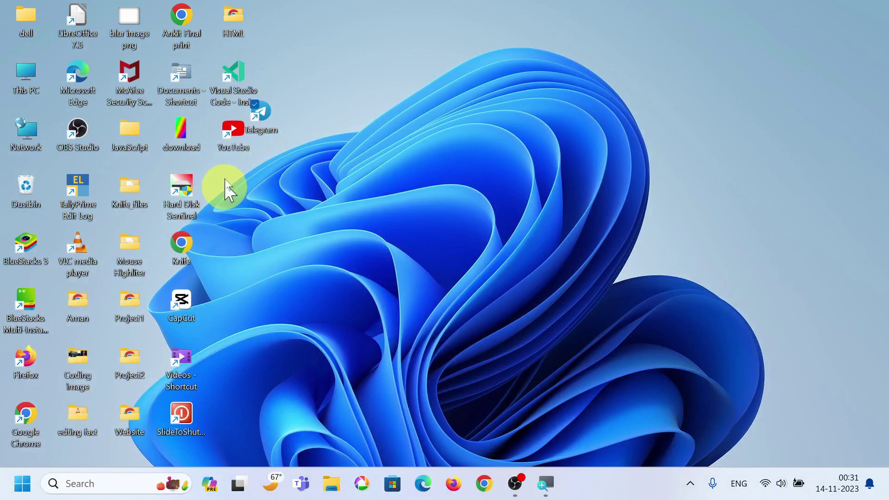
Move the Telegram icon onto the download icon and the TallyPrime Edit Log icon off the grid beside Hard Disk Sentinel
{"action": "left_click_drag", "start_coordinate": [262, 118], "coordinate": [202, 140]}
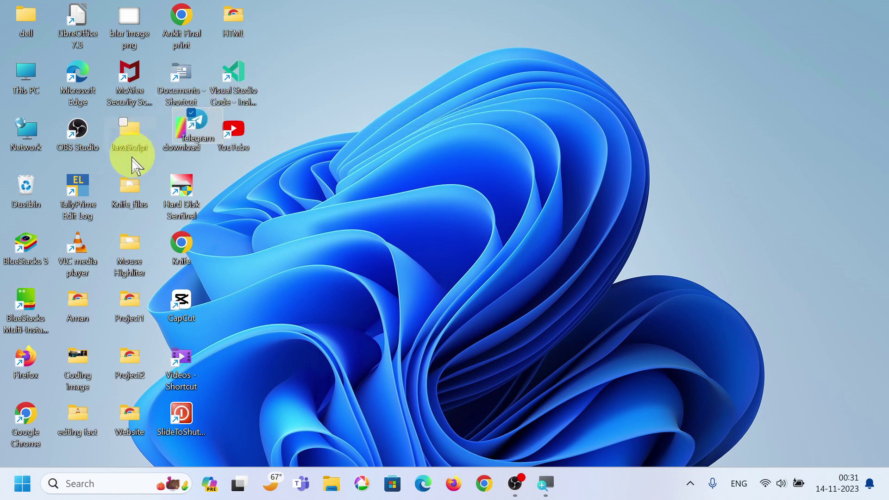
{"action": "left_click_drag", "start_coordinate": [77, 186], "coordinate": [215, 179]}
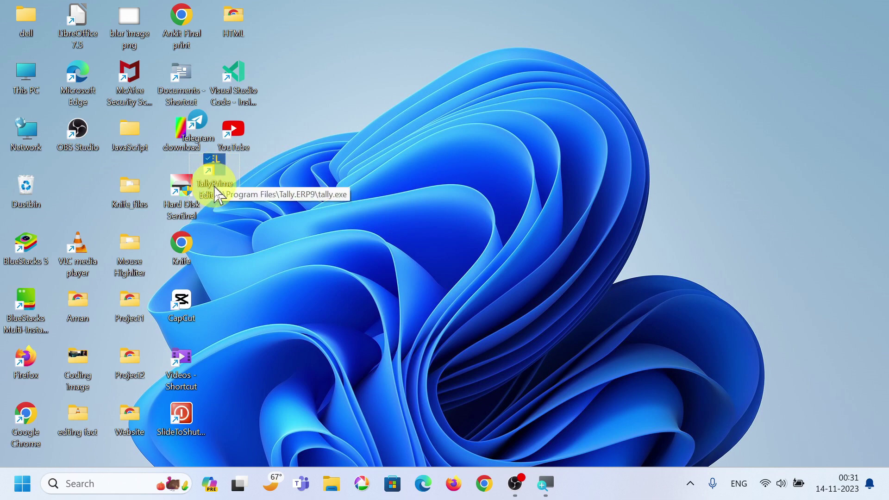
Turn on Auto arrange icons to return the displaced Telegram and TallyPrime Edit Log icons to the columns
{"action": "right_click", "coordinate": [525, 148]}
{"action": "mouse_move", "coordinate": [543, 165]}
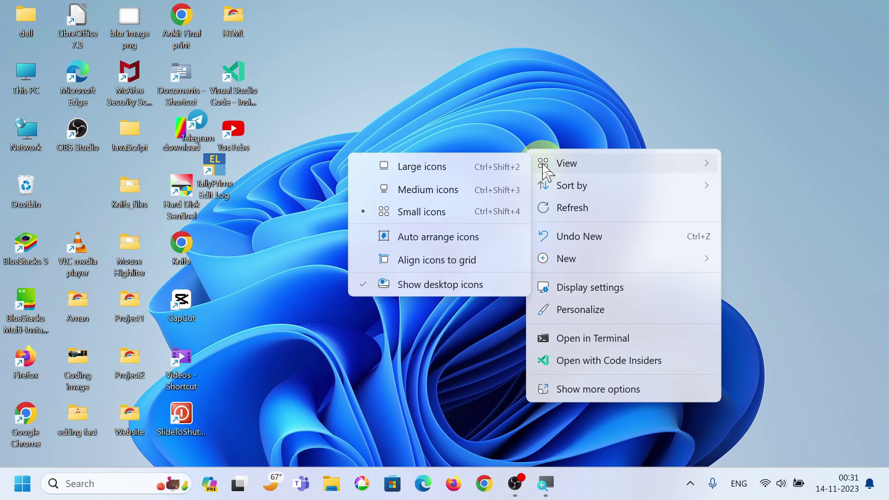
{"action": "left_click", "coordinate": [376, 244]}
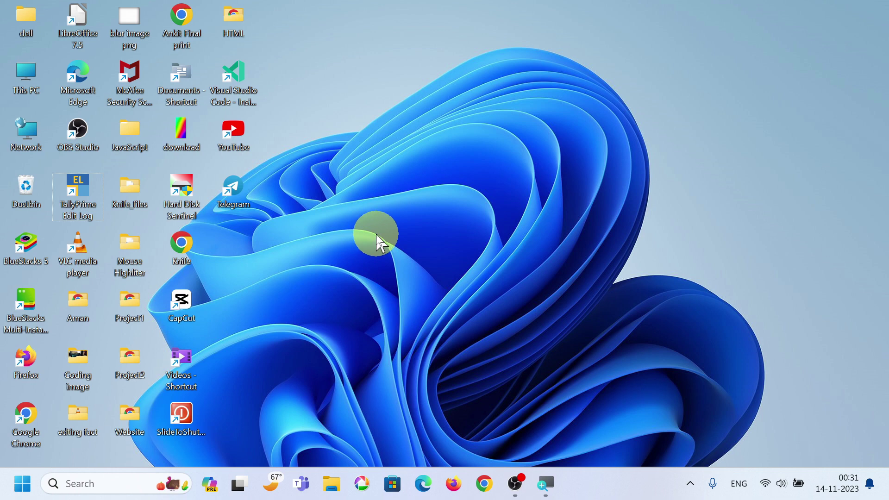
Turn on Align icons to grid for the desktop and check that both arrangement options are enabled
{"action": "right_click", "coordinate": [435, 147]}
{"action": "mouse_move", "coordinate": [460, 164]}
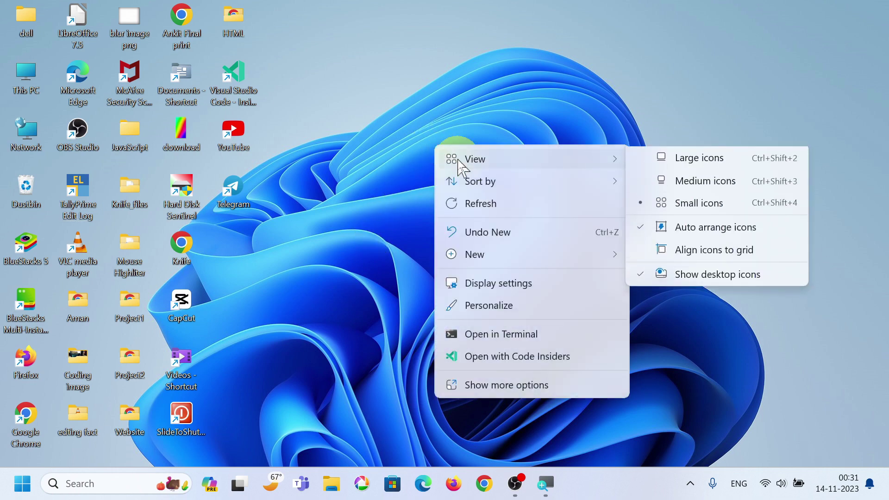
{"action": "left_click", "coordinate": [646, 256]}
{"action": "right_click", "coordinate": [503, 130]}
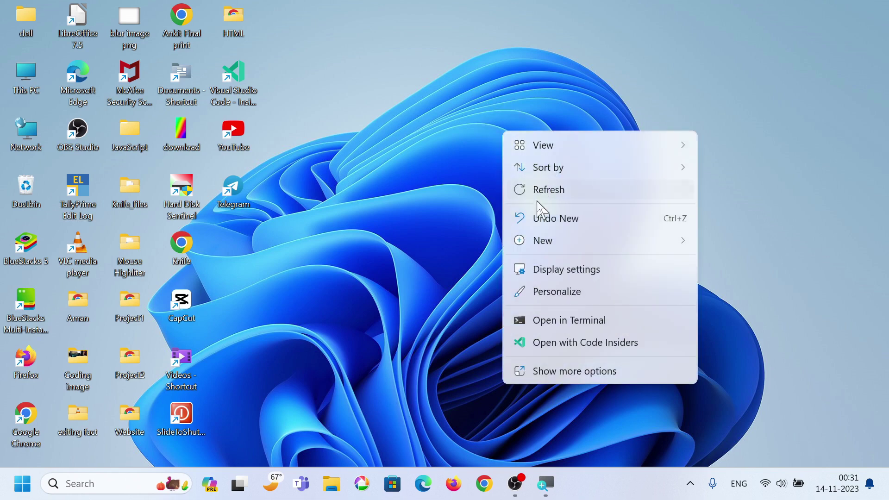
{"action": "mouse_move", "coordinate": [530, 149]}
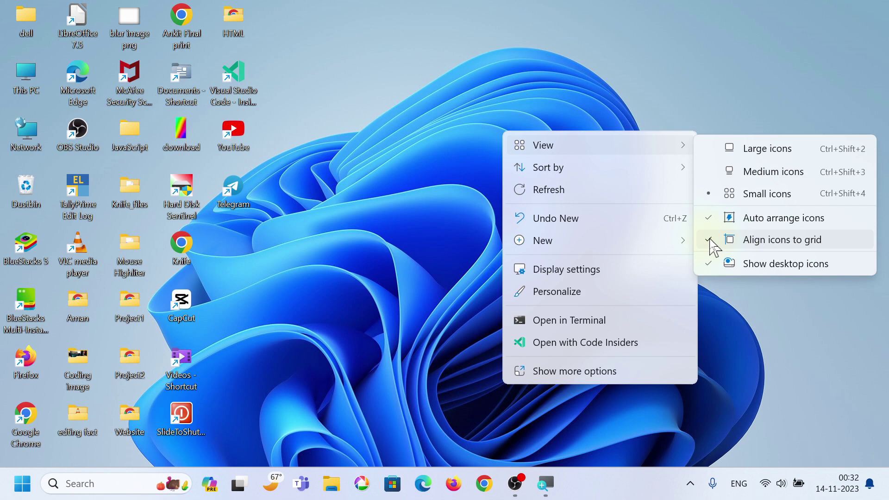
{"action": "left_click", "coordinate": [416, 170]}
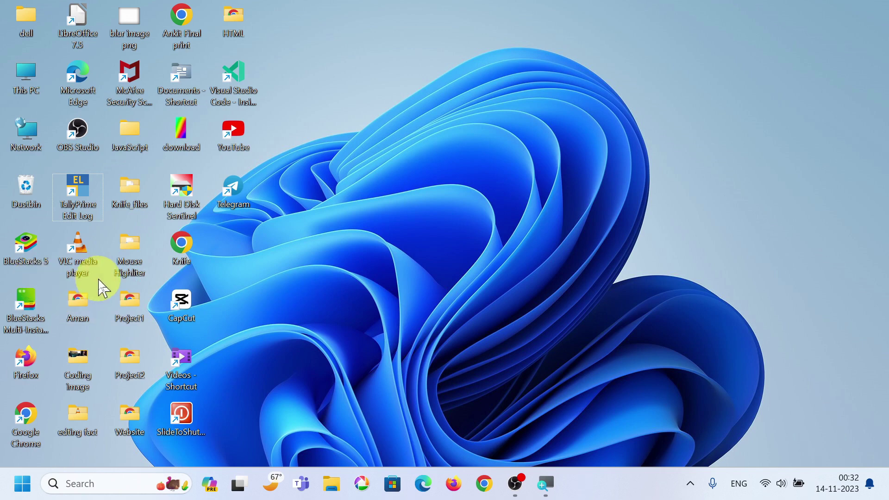
Turn off Auto arrange icons while leaving Align icons to grid enabled
{"action": "right_click", "coordinate": [505, 151]}
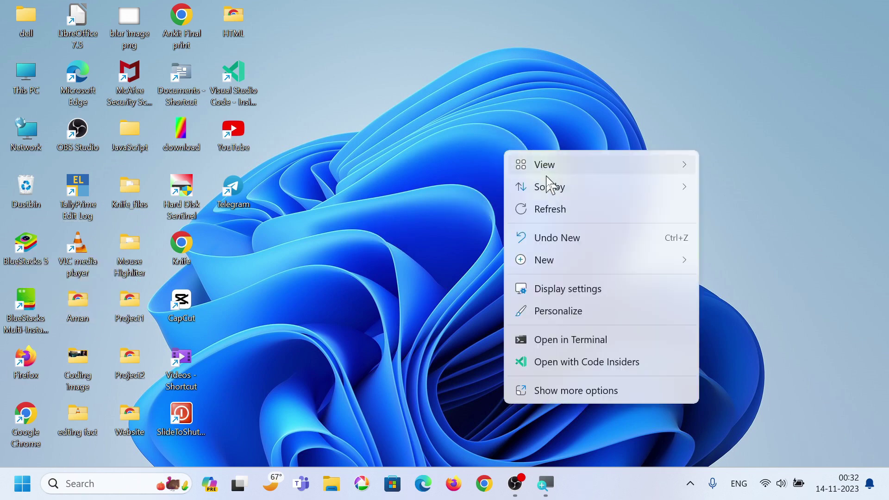
{"action": "mouse_move", "coordinate": [546, 170]}
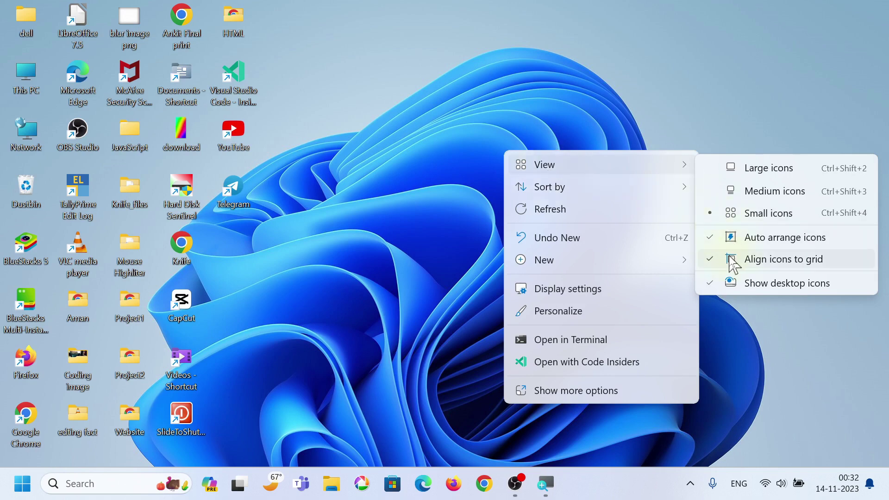
{"action": "left_click", "coordinate": [707, 242]}
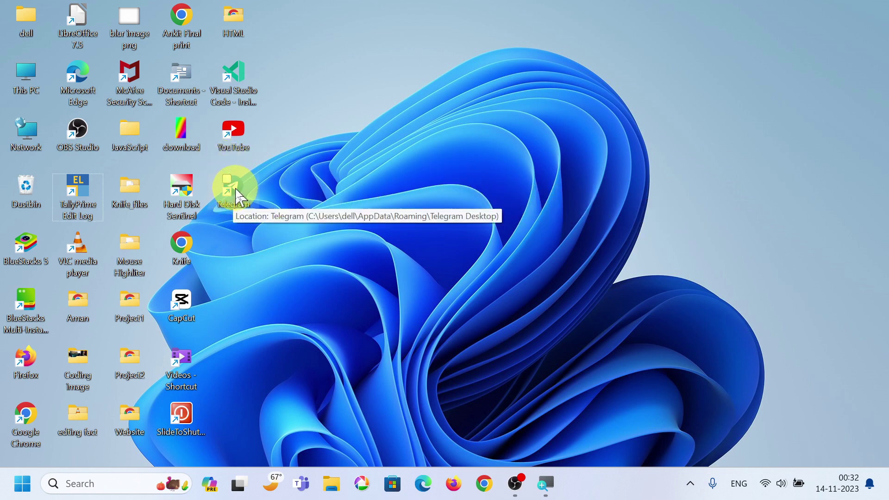
Move the Telegram icon one grid cell down beside Knife and try to place it between two grid cells
{"action": "left_click_drag", "start_coordinate": [232, 188], "coordinate": [239, 266]}
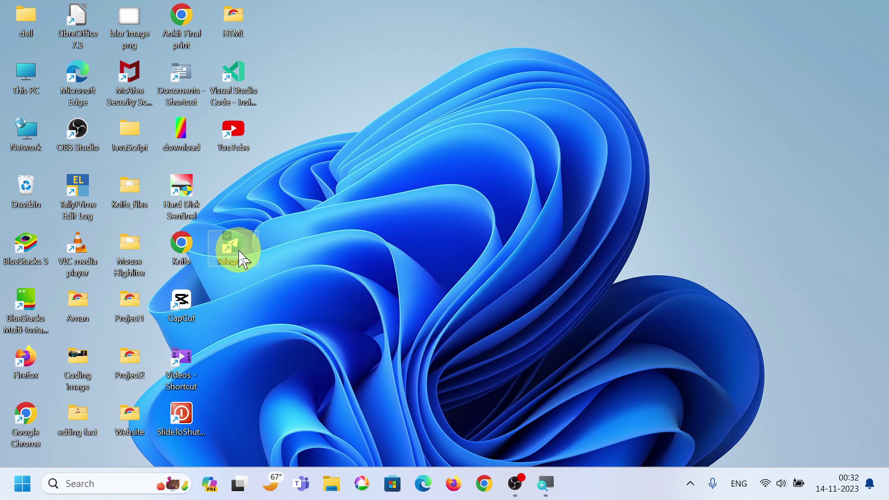
{"action": "left_click_drag", "start_coordinate": [238, 251], "coordinate": [233, 225]}
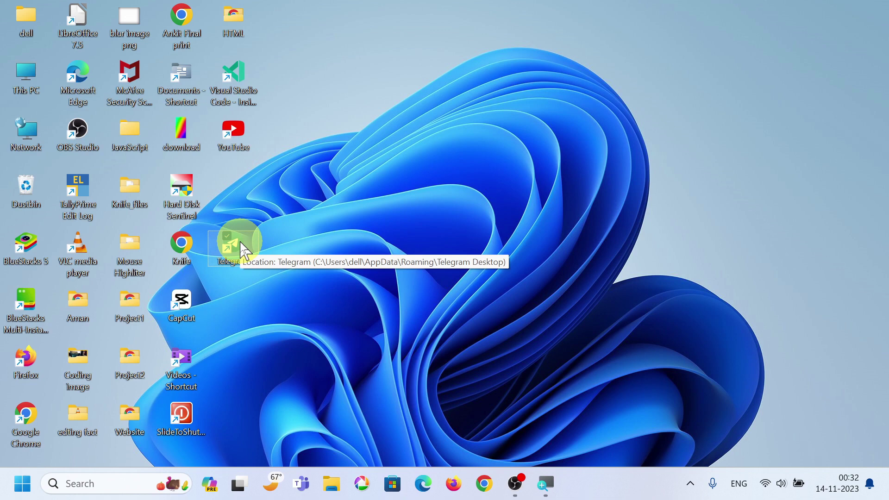
Turn off Align icons to grid for the desktop
{"action": "right_click", "coordinate": [491, 135]}
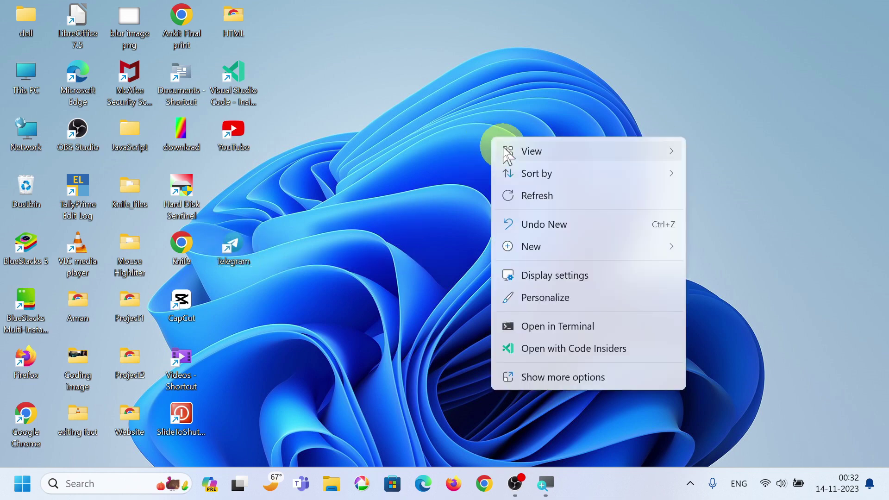
{"action": "mouse_move", "coordinate": [506, 152]}
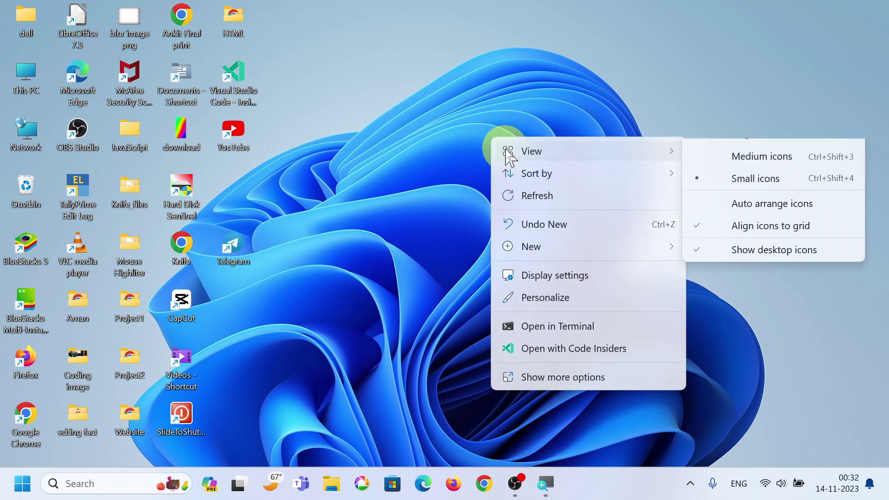
{"action": "left_click", "coordinate": [704, 254]}
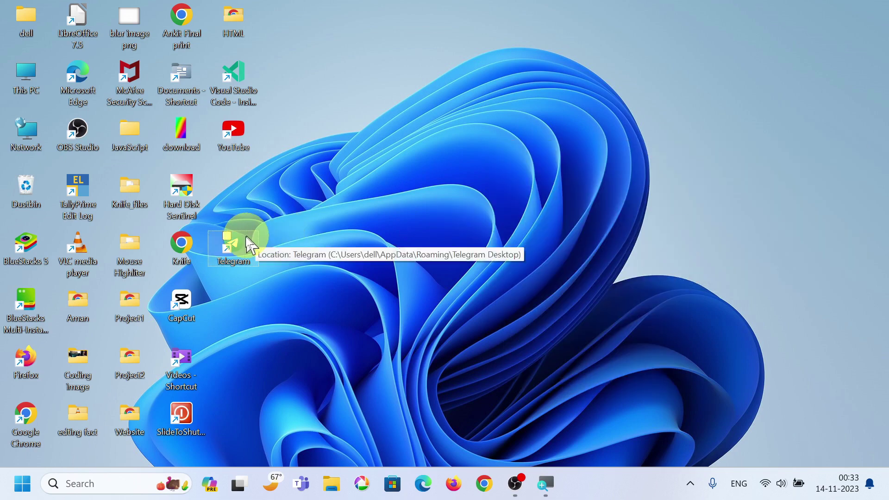
Move the Telegram icon between Hard Disk Sentinel and Knife, and the YouTube icon between download and Hard Disk Sentinel
{"action": "left_click_drag", "start_coordinate": [246, 237], "coordinate": [214, 216]}
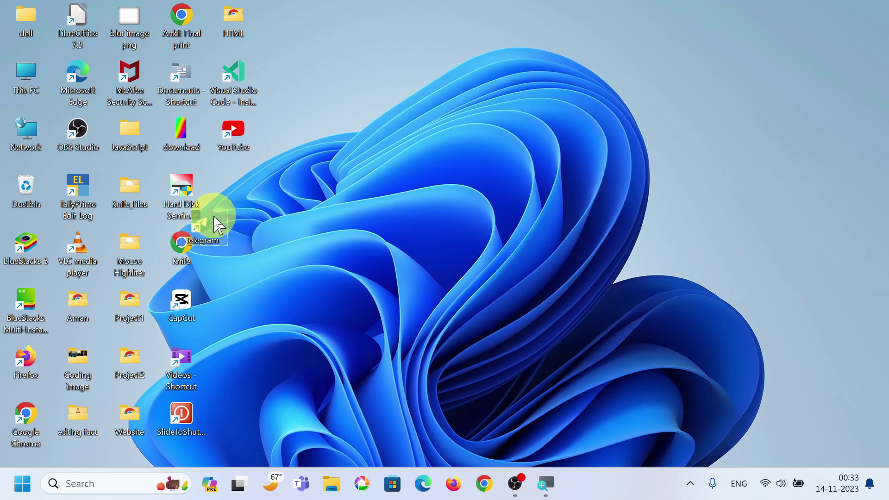
{"action": "left_click", "coordinate": [236, 134]}
{"action": "left_click_drag", "start_coordinate": [237, 133], "coordinate": [197, 163]}
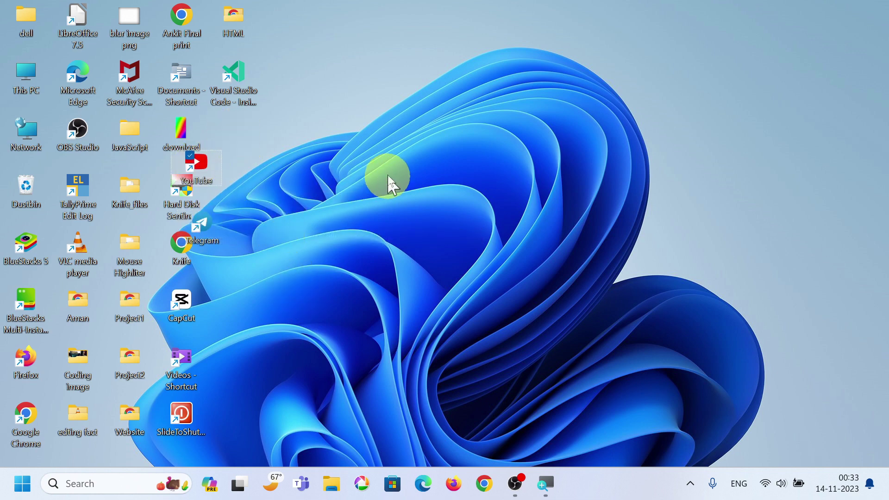
Turn on Auto arrange icons to realign the Telegram and YouTube icons, and check the option in the View settings
{"action": "right_click", "coordinate": [420, 145]}
{"action": "mouse_move", "coordinate": [458, 168]}
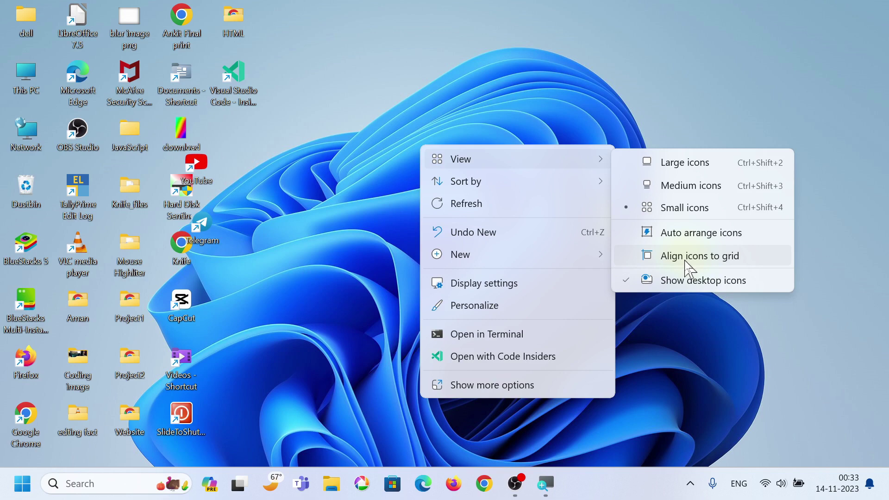
{"action": "left_click", "coordinate": [633, 241]}
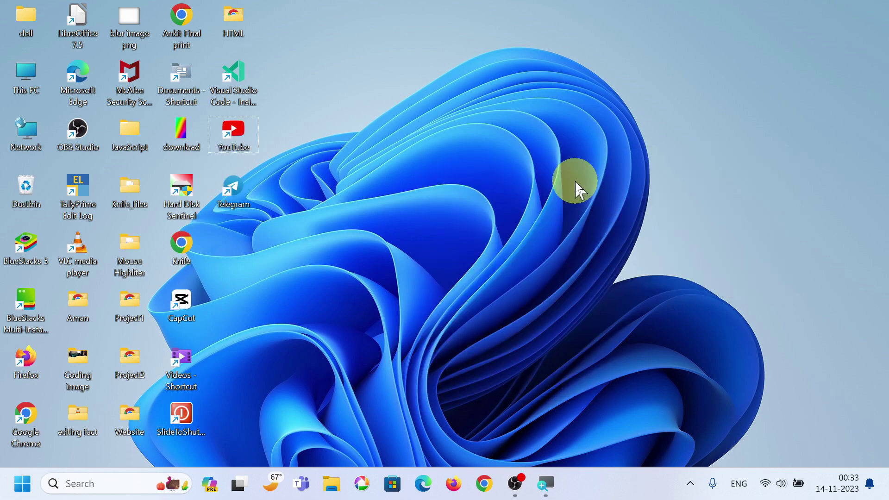
{"action": "right_click", "coordinate": [574, 180]}
{"action": "mouse_move", "coordinate": [611, 164]}
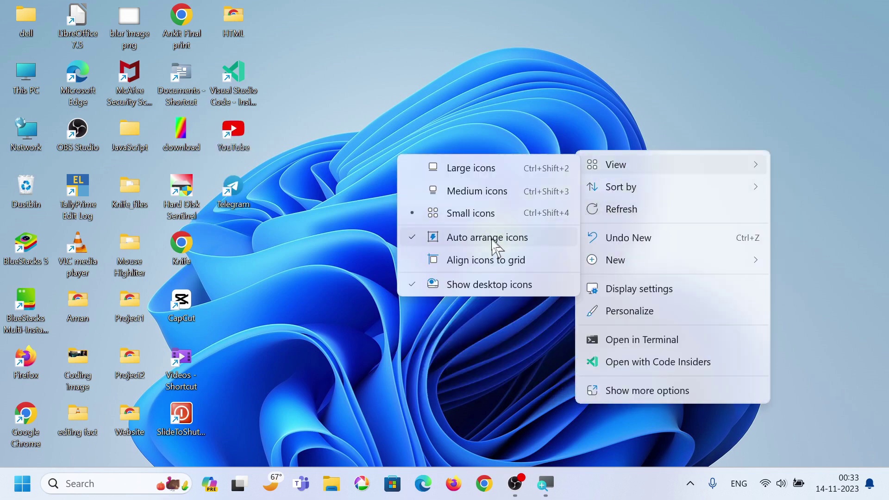
{"action": "left_click", "coordinate": [459, 110]}
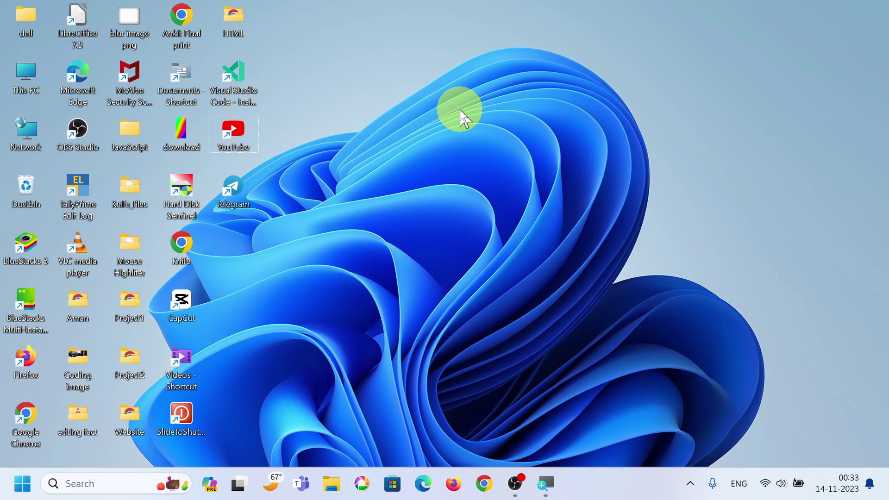
Turn off Show desktop icons to hide every icon on the desktop
{"action": "right_click", "coordinate": [461, 111]}
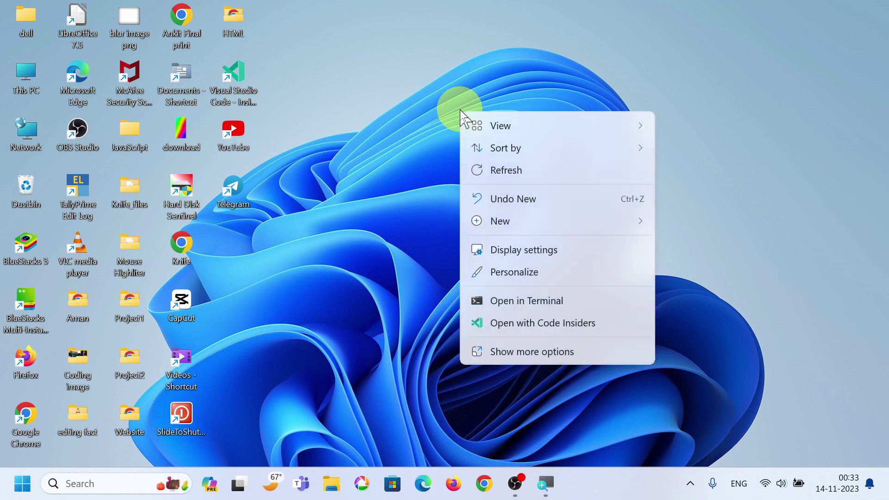
{"action": "mouse_move", "coordinate": [480, 125]}
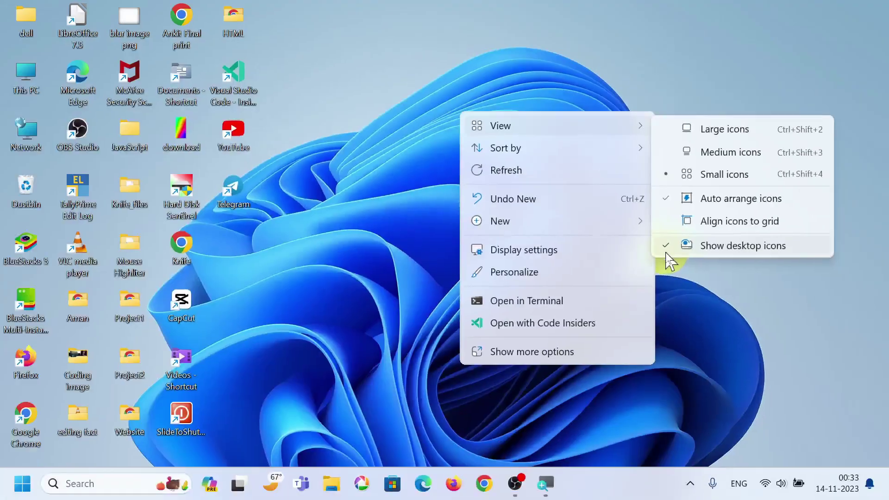
{"action": "left_click", "coordinate": [667, 254]}
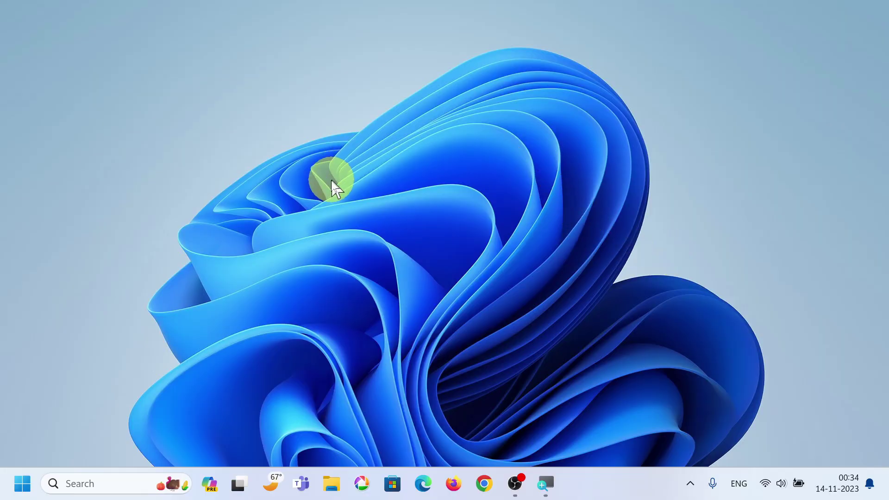
Turn on Show desktop icons to bring all the hidden icons back
{"action": "right_click", "coordinate": [80, 158]}
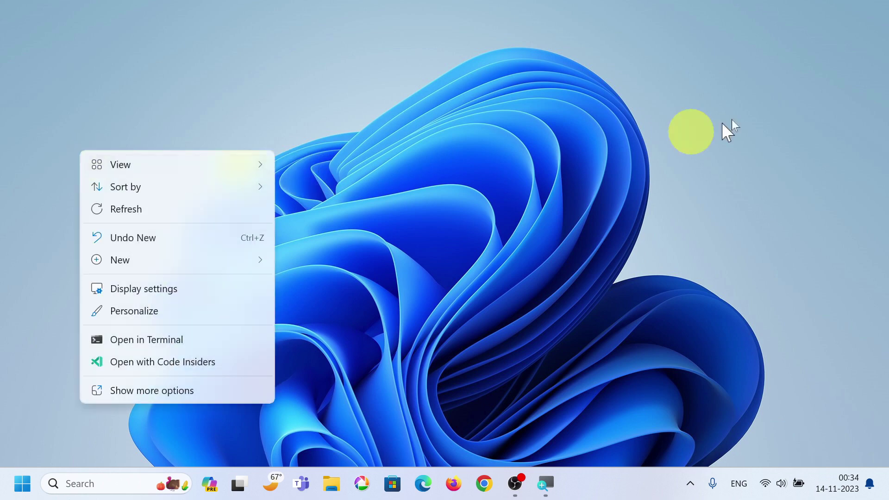
{"action": "left_click", "coordinate": [633, 111]}
{"action": "right_click", "coordinate": [633, 111]}
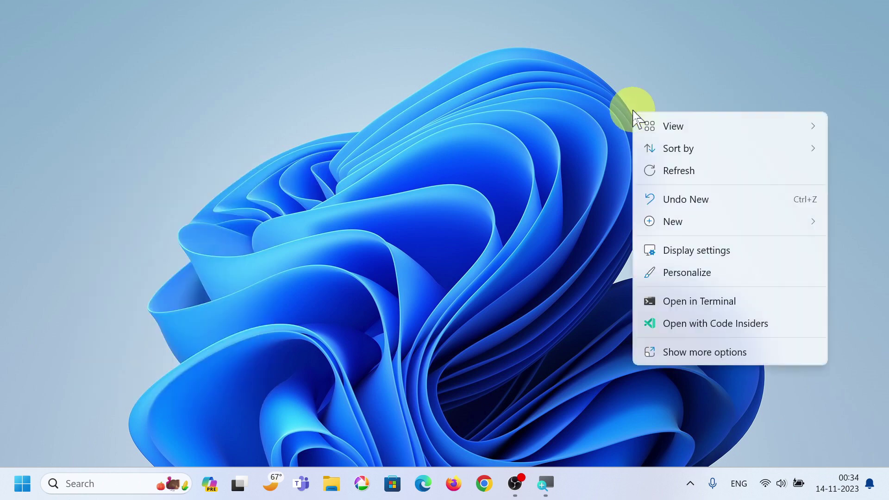
{"action": "mouse_move", "coordinate": [664, 130]}
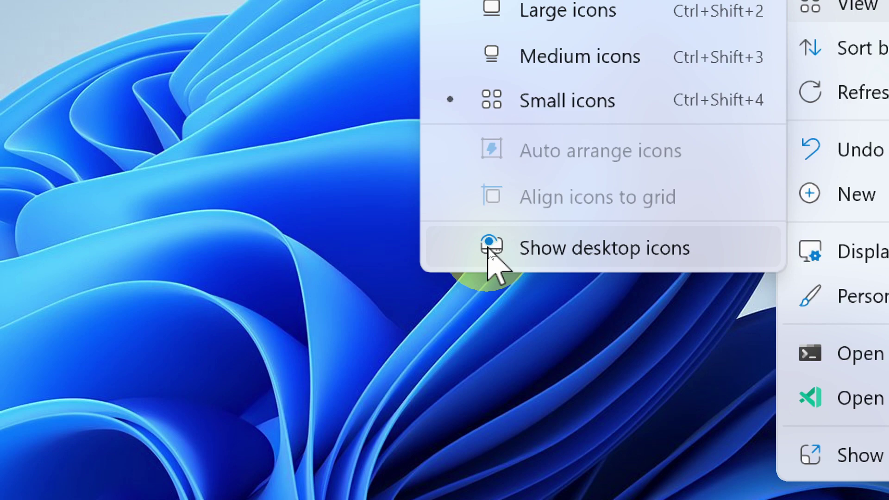
{"action": "left_click", "coordinate": [489, 250]}
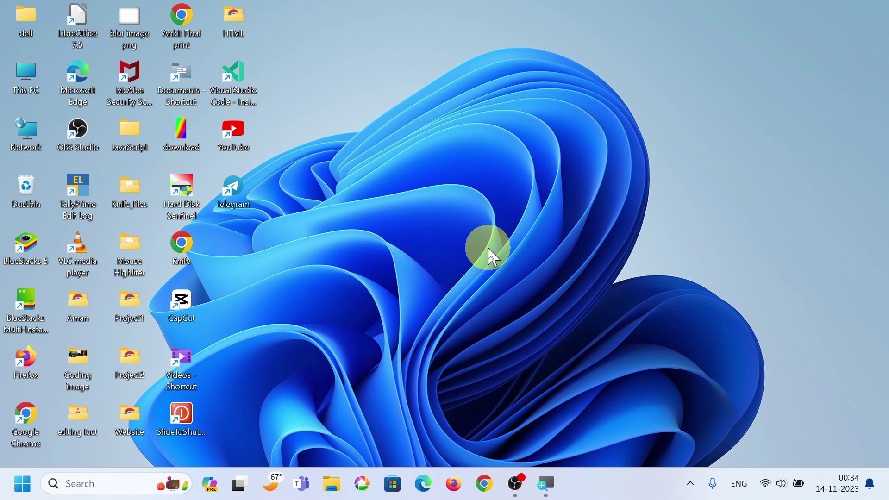
Review the desktop View options, and sort the desktop icons by name
{"action": "right_click", "coordinate": [501, 149]}
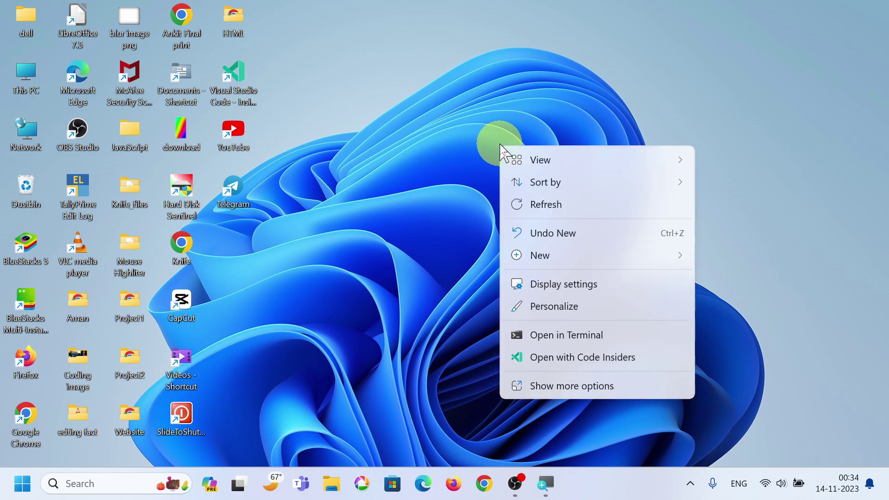
{"action": "mouse_move", "coordinate": [520, 167]}
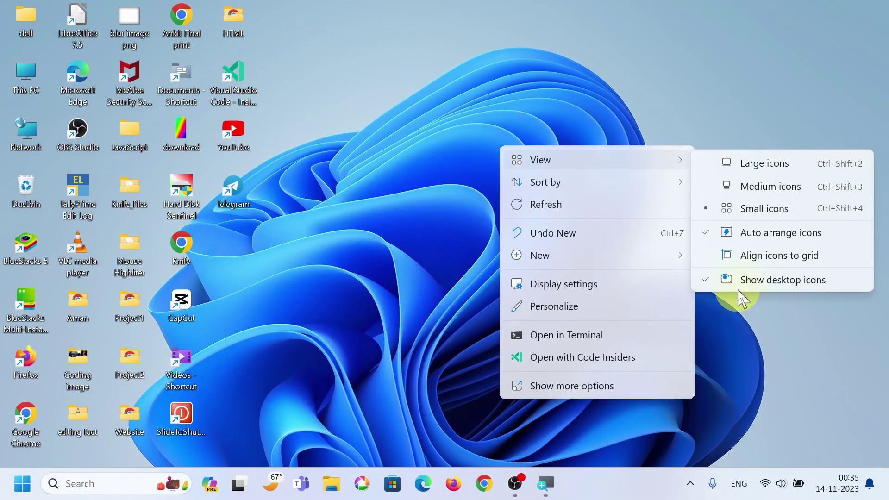
{"action": "mouse_move", "coordinate": [631, 185]}
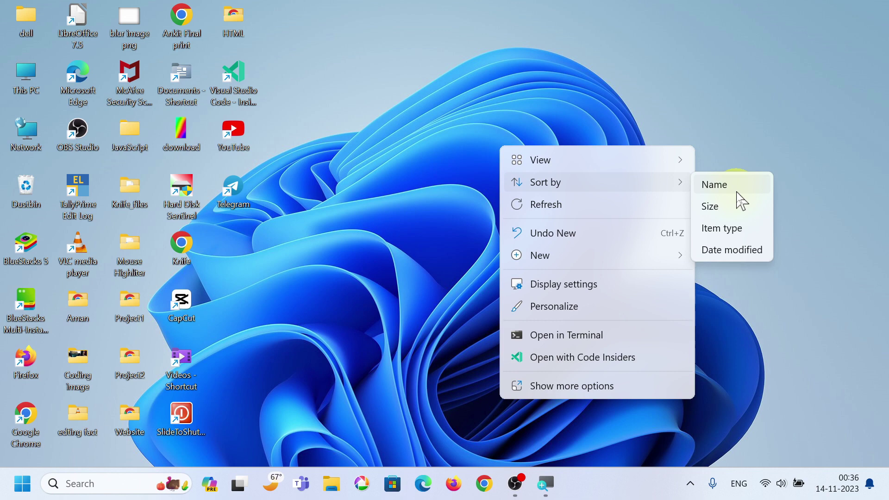
{"action": "left_click", "coordinate": [739, 192]}
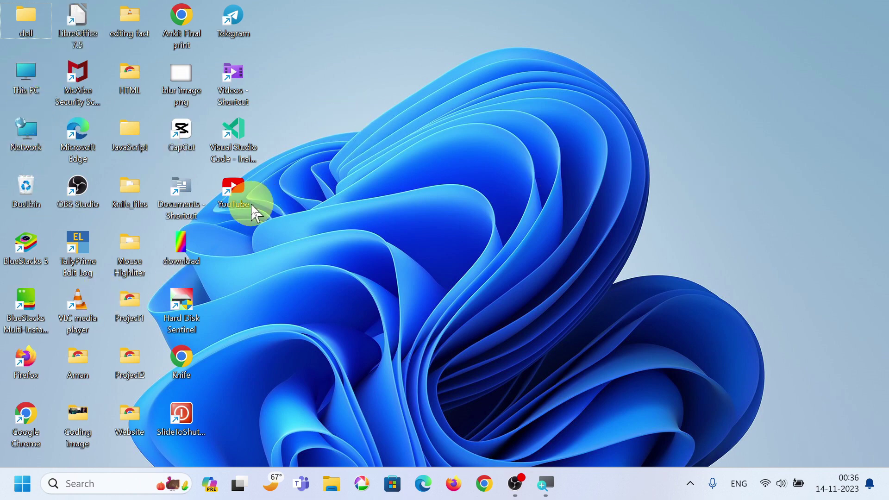
Change the sort order of the desktop icons to Size
{"action": "right_click", "coordinate": [426, 139]}
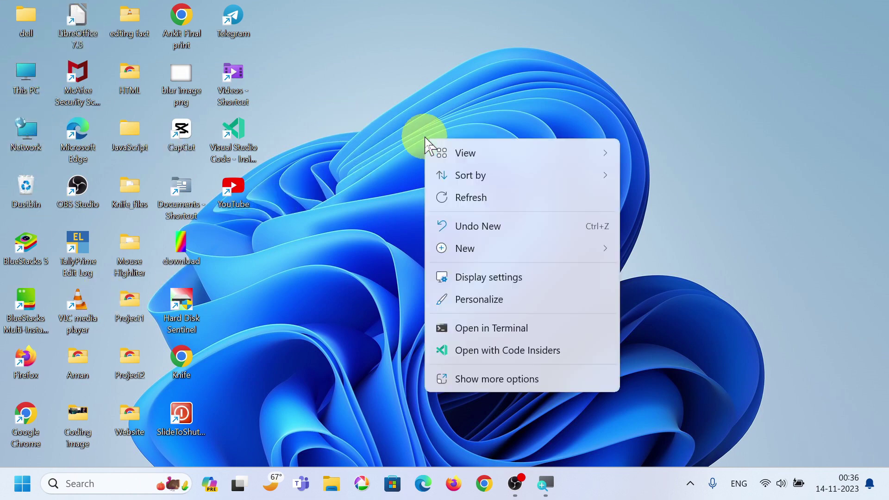
{"action": "mouse_move", "coordinate": [459, 175]}
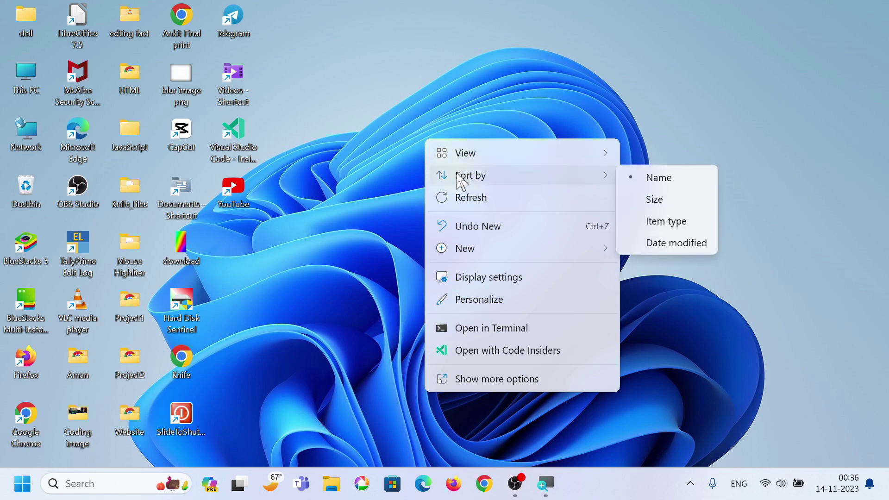
{"action": "left_click", "coordinate": [659, 222]}
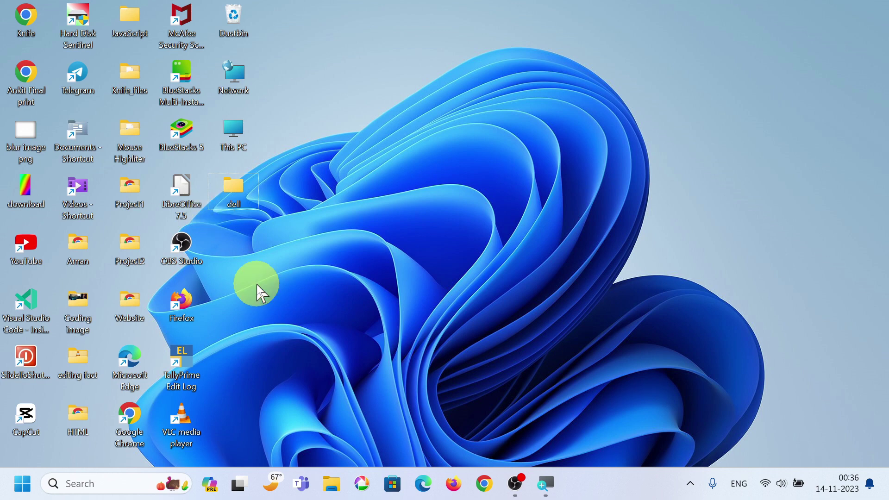
Sort the desktop icons by item type
{"action": "right_click", "coordinate": [536, 144]}
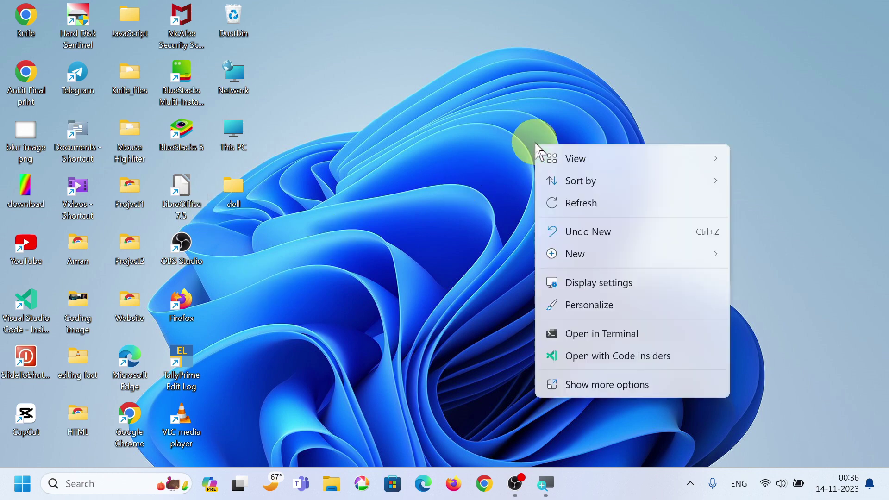
{"action": "mouse_move", "coordinate": [570, 191]}
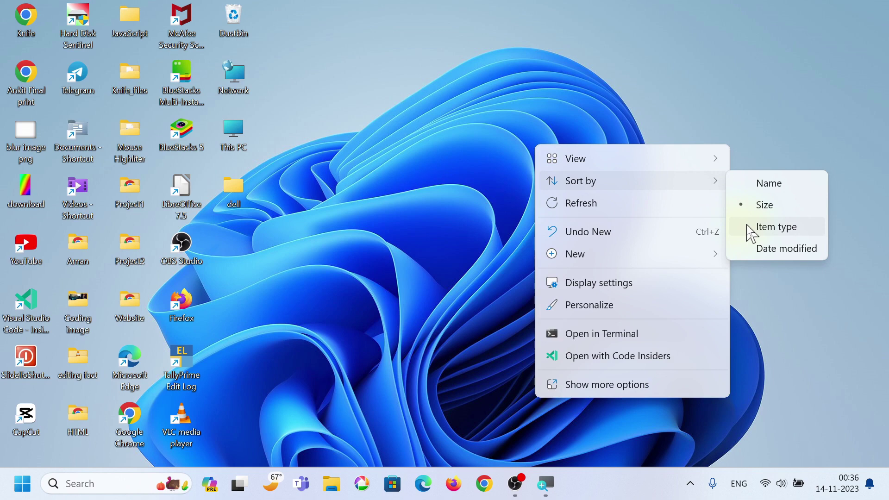
{"action": "left_click", "coordinate": [750, 230]}
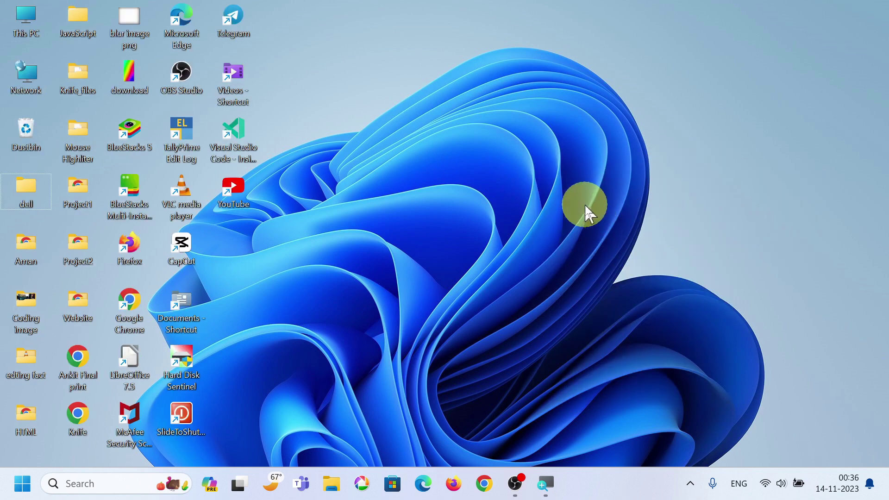
Arrange the desktop icons by the date they were modified
{"action": "right_click", "coordinate": [495, 169]}
{"action": "mouse_move", "coordinate": [529, 194]}
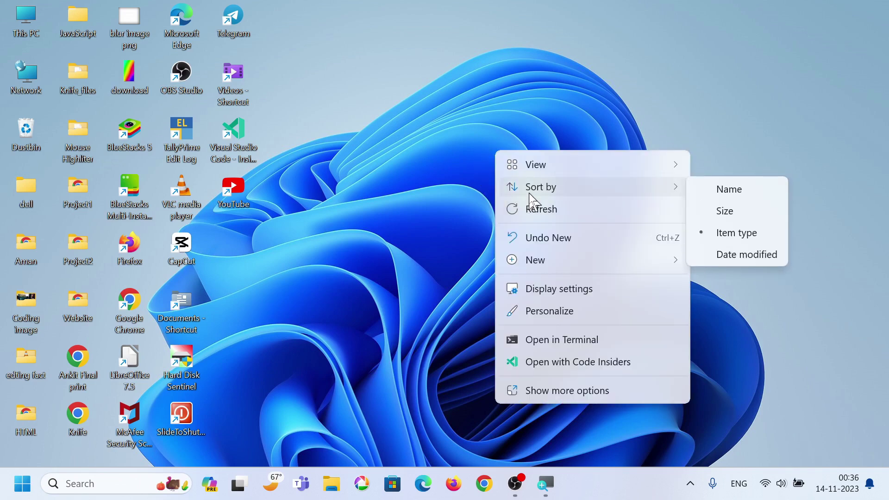
{"action": "left_click", "coordinate": [725, 263]}
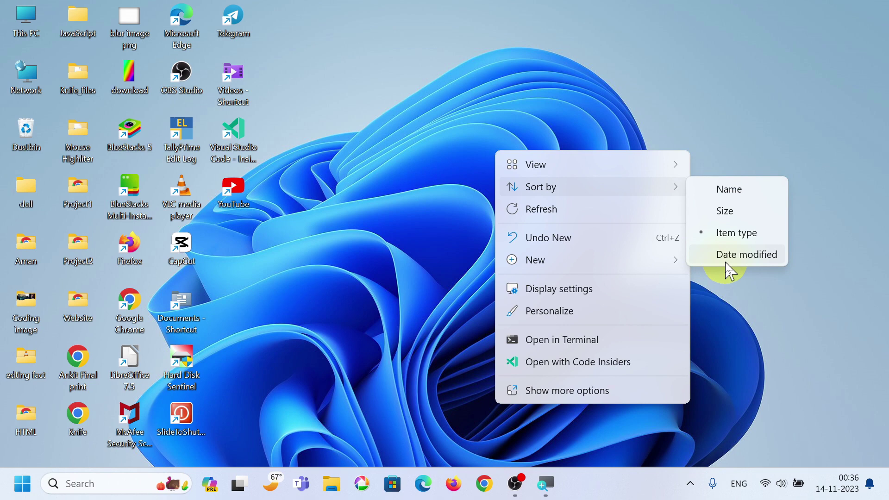
{"action": "left_click", "coordinate": [725, 263]}
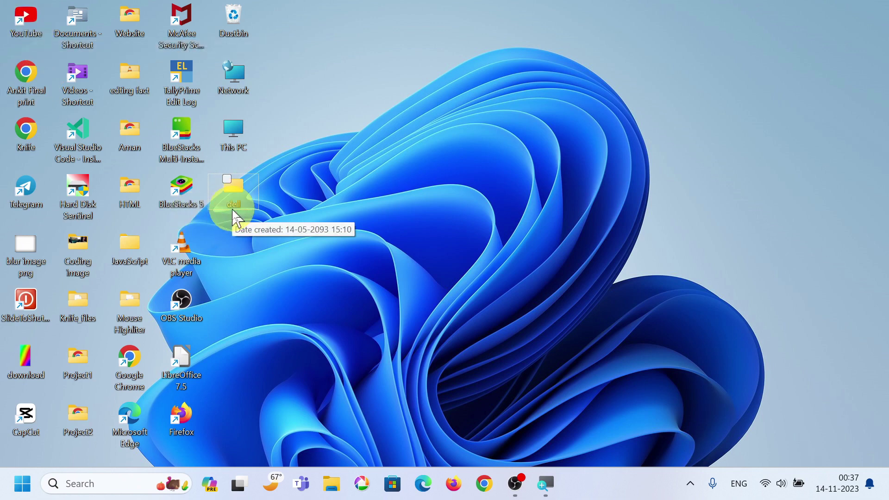
Return the desktop icons to sorting by name
{"action": "right_click", "coordinate": [452, 126]}
{"action": "mouse_move", "coordinate": [487, 159]}
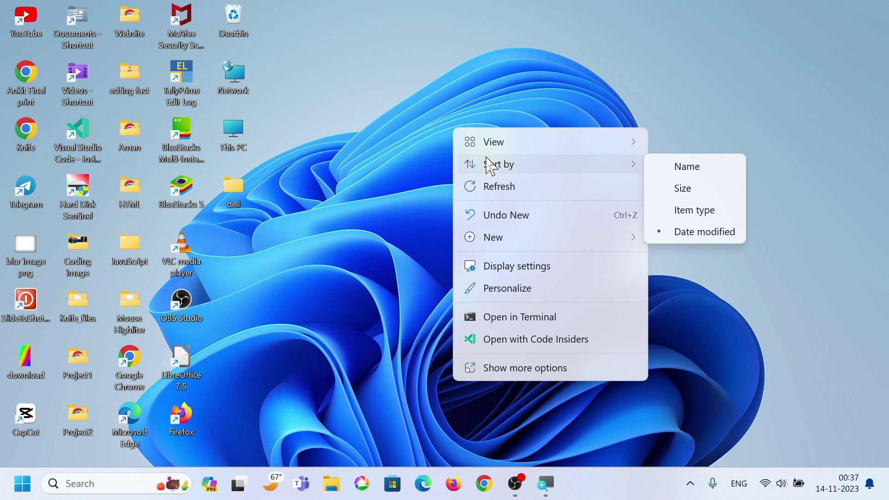
{"action": "left_click", "coordinate": [670, 173]}
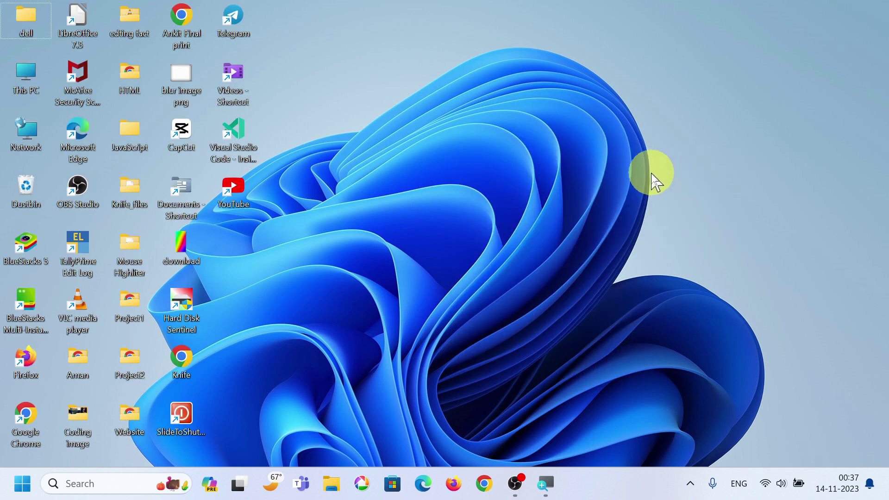
Refresh the desktop several times in a row
{"action": "right_click", "coordinate": [536, 153]}
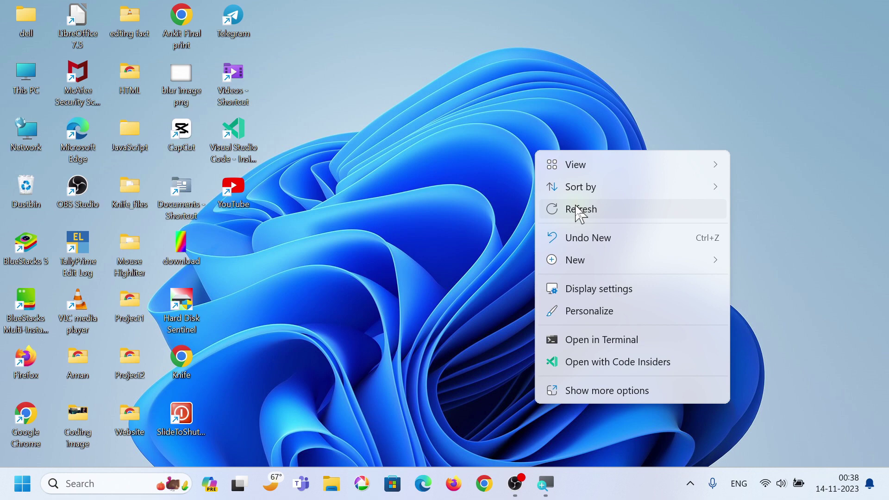
{"action": "left_click", "coordinate": [579, 211]}
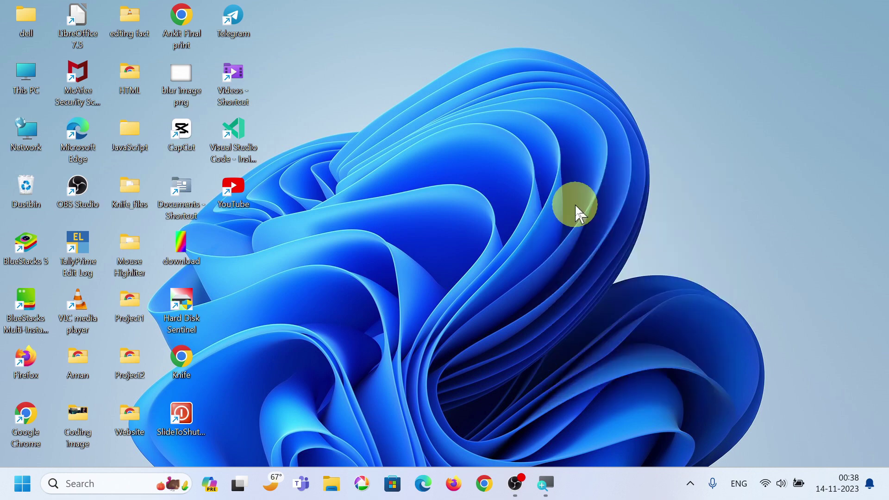
{"action": "right_click", "coordinate": [502, 151]}
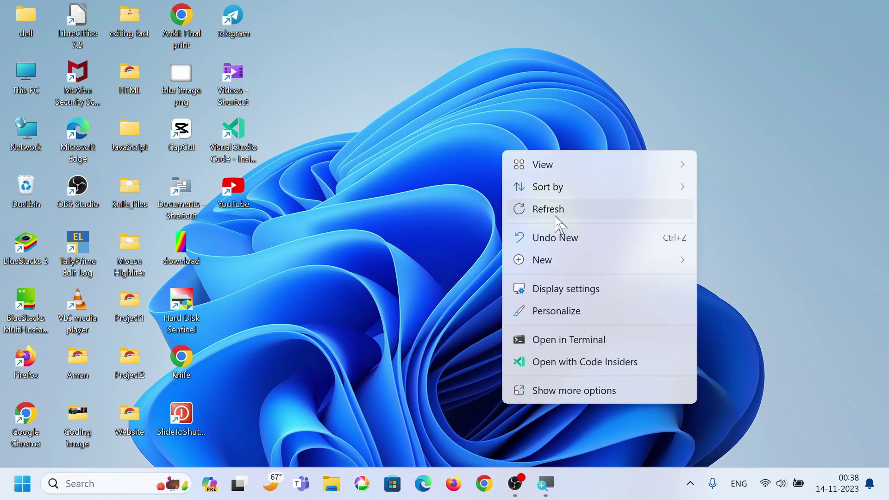
{"action": "left_click", "coordinate": [555, 215]}
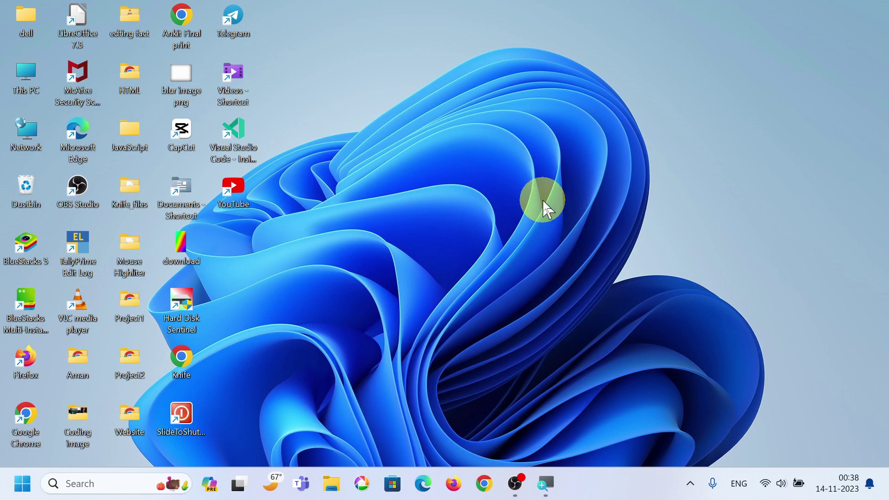
{"action": "right_click", "coordinate": [515, 161]}
{"action": "left_click", "coordinate": [479, 178]}
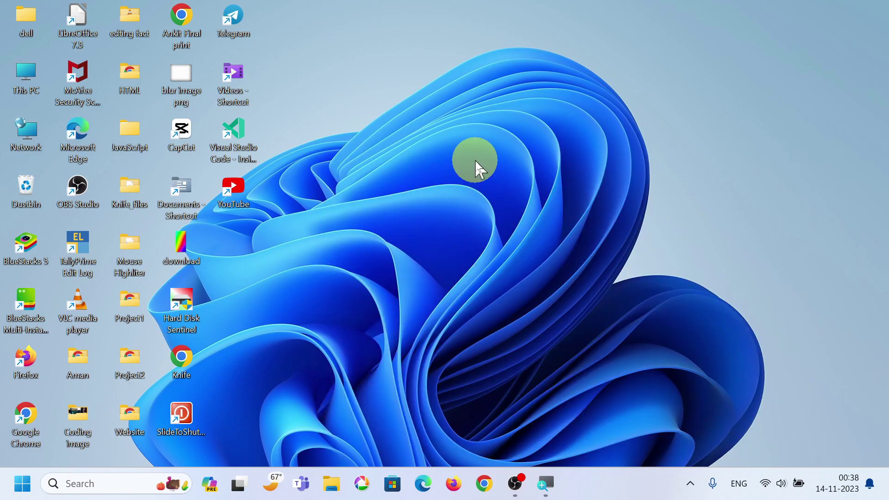
{"action": "right_click", "coordinate": [475, 159]}
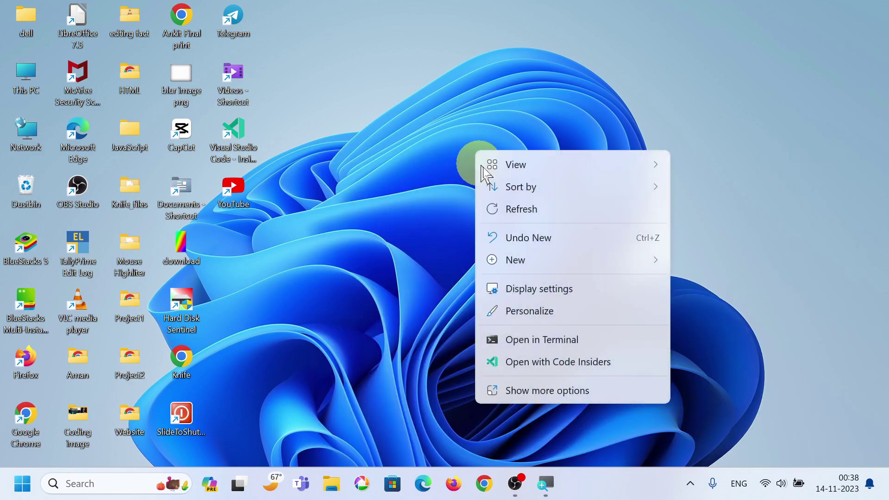
{"action": "left_click", "coordinate": [522, 208]}
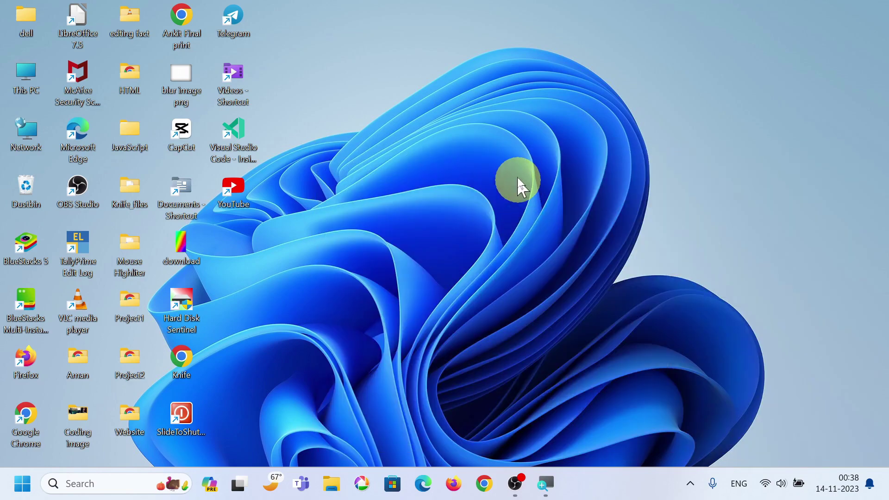
Try to undo the last New operation on the desktop, and cancel the resulting dialog
{"action": "right_click", "coordinate": [484, 131]}
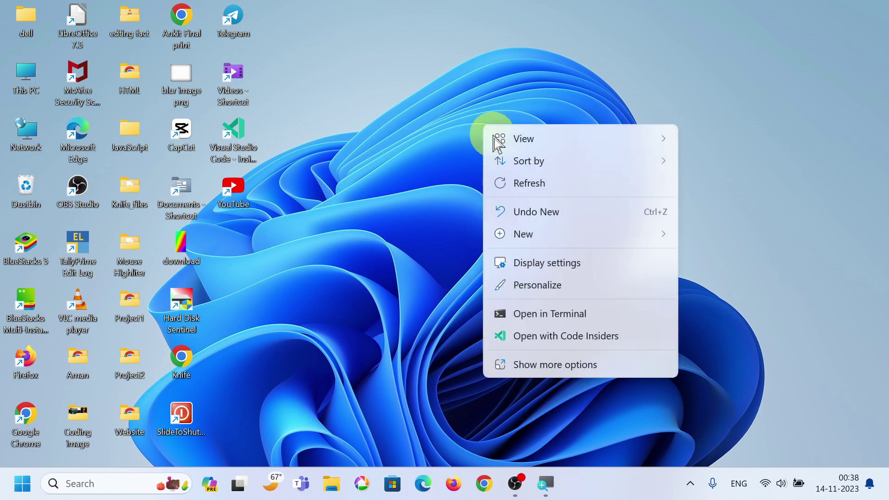
{"action": "left_click", "coordinate": [533, 214]}
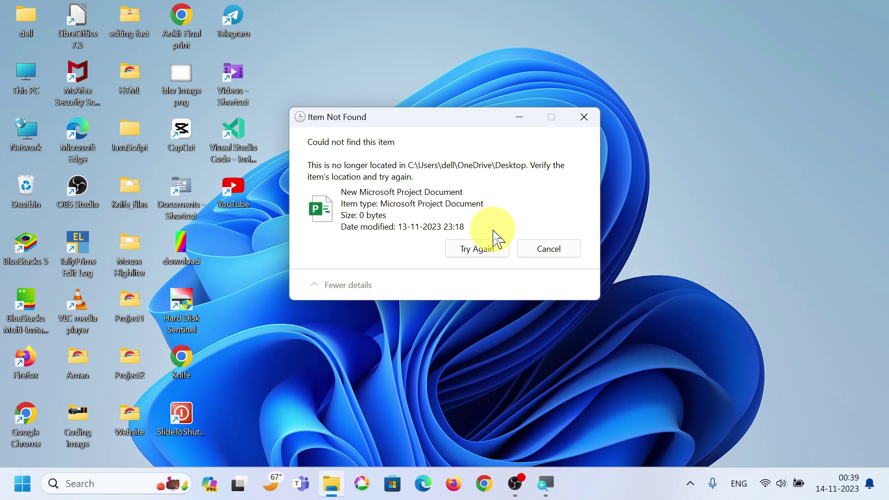
{"action": "left_click", "coordinate": [572, 252]}
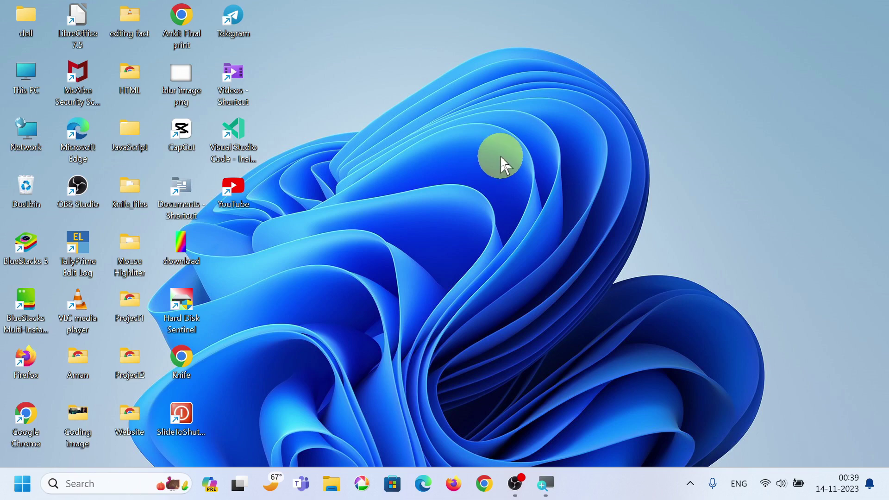
Examine which kinds of items can be created new on the desktop, from Folder to WinRAR ZIP archive
{"action": "right_click", "coordinate": [503, 165]}
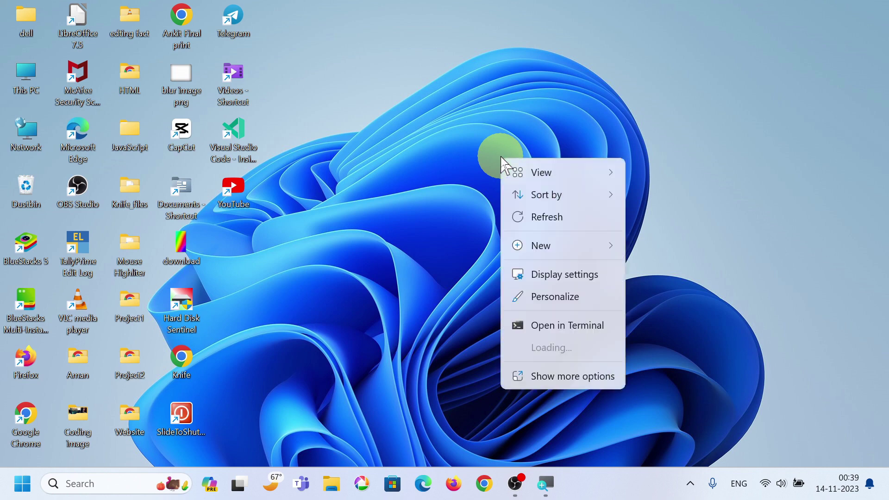
{"action": "left_click", "coordinate": [543, 177]}
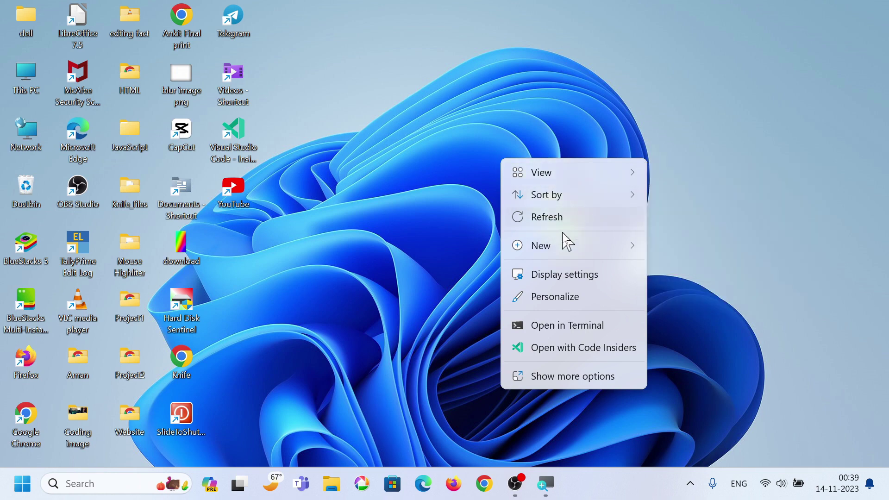
{"action": "mouse_move", "coordinate": [565, 252]}
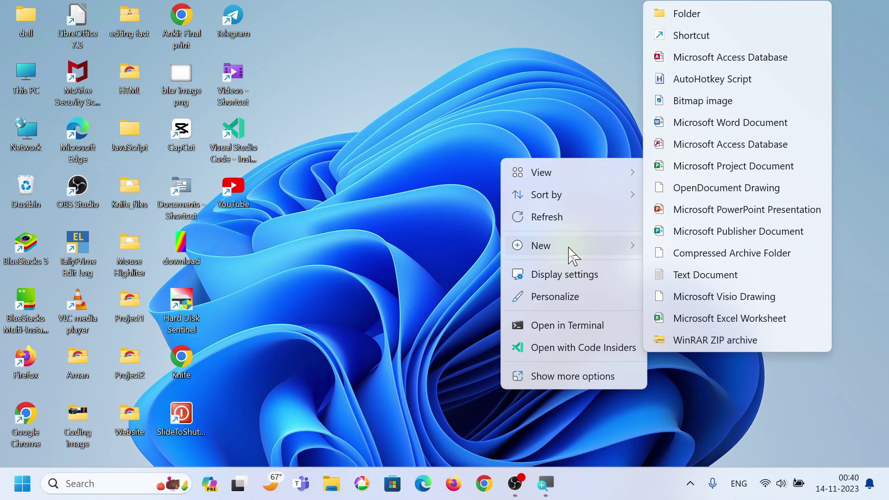
{"action": "left_click", "coordinate": [418, 181]}
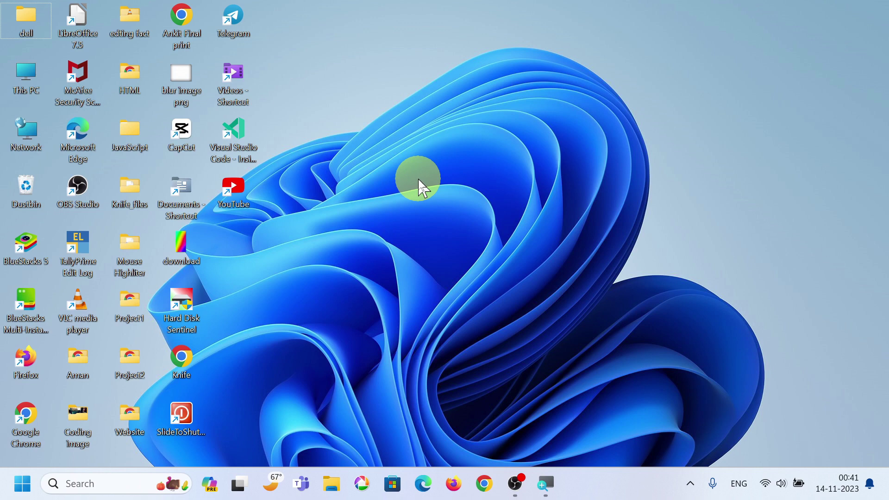
Create a new folder on the desktop and keep the default name New folder
{"action": "right_click", "coordinate": [443, 164]}
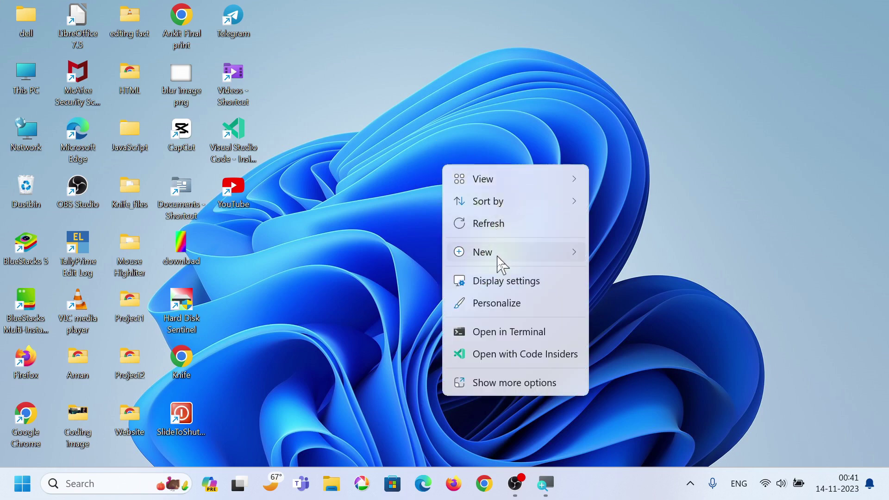
{"action": "mouse_move", "coordinate": [498, 257]}
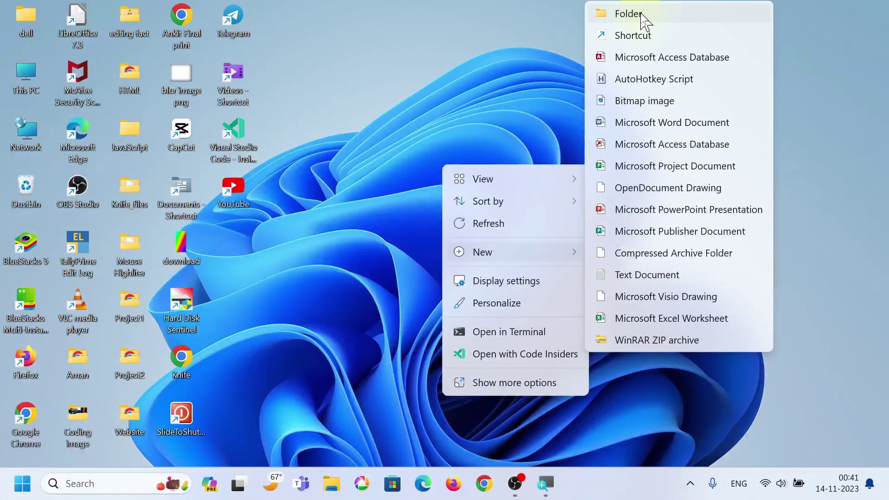
{"action": "left_click", "coordinate": [642, 14]}
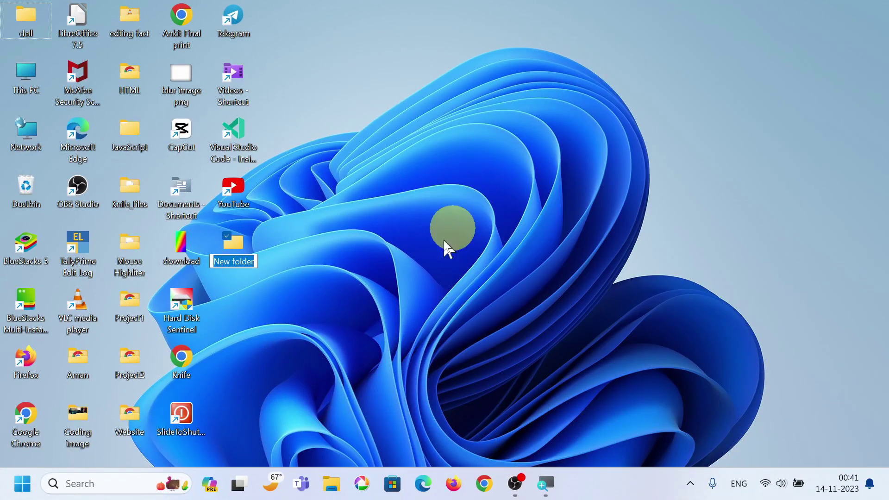
{"action": "key", "text": "Return"}
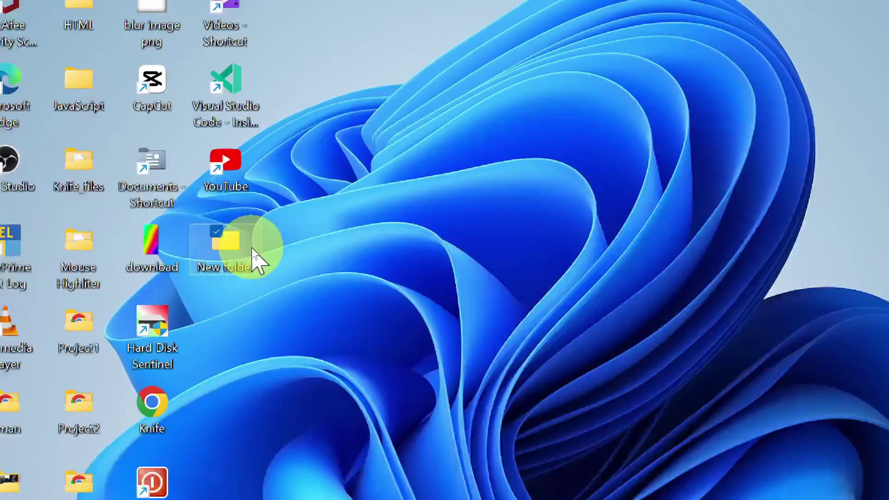
Rename the newly created New folder on the desktop as india
{"action": "mouse_move", "coordinate": [253, 250]}
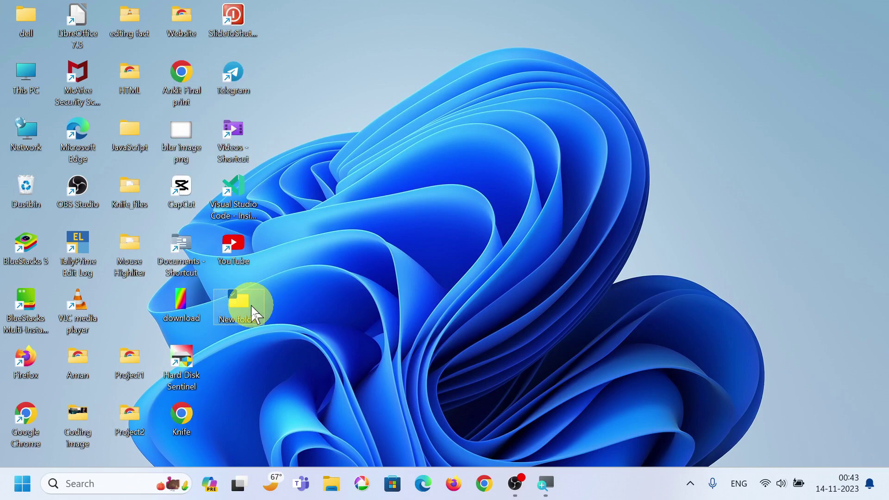
{"action": "key", "text": "F2"}
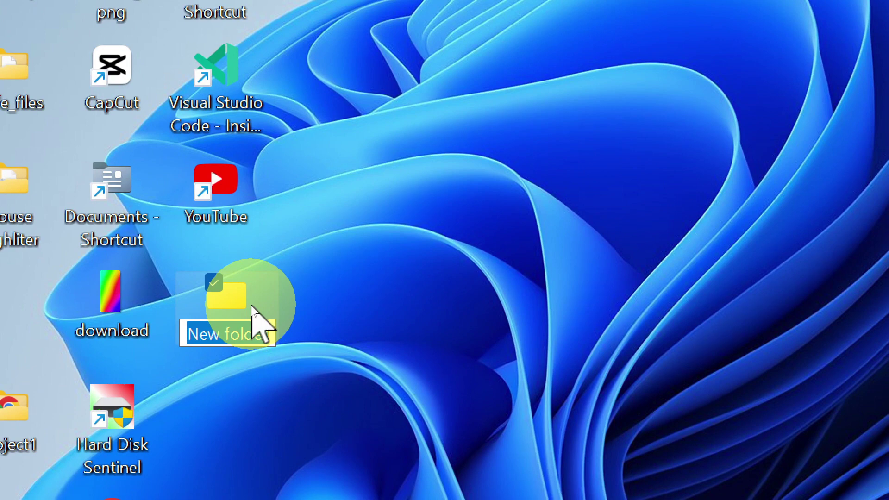
{"action": "key", "text": "BackSpace"}
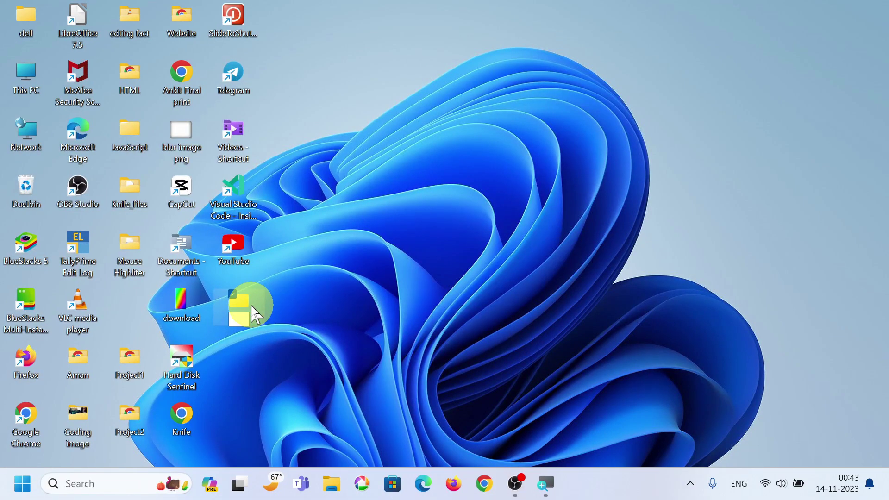
{"action": "type", "text": "india"}
{"action": "key", "text": "Return"}
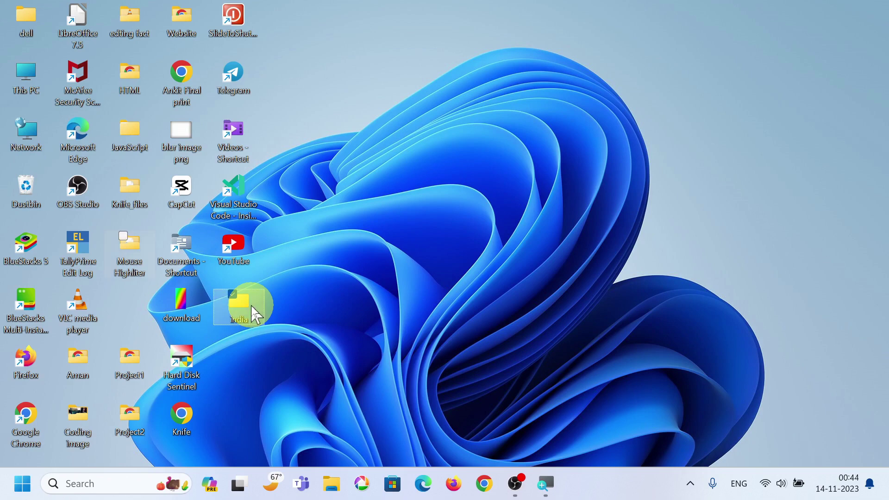
{"action": "left_click", "coordinate": [363, 325]}
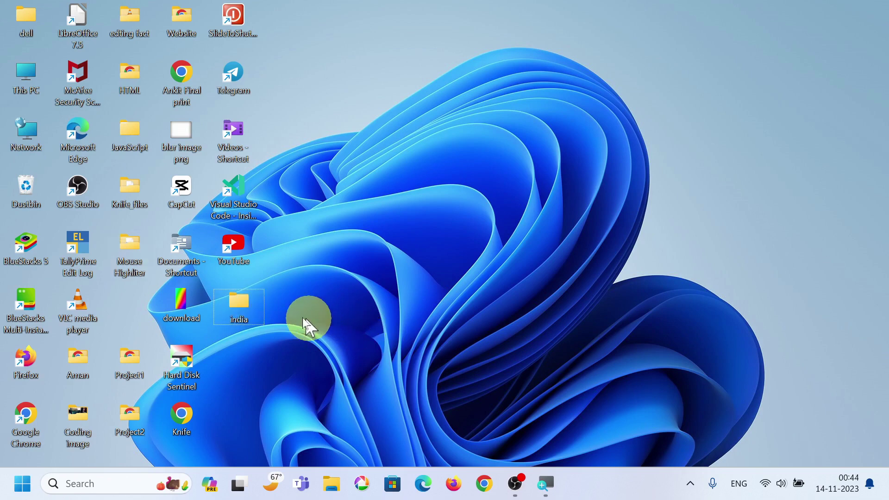
Create another new folder on the desktop and name it with a person's first name
{"action": "right_click", "coordinate": [426, 187]}
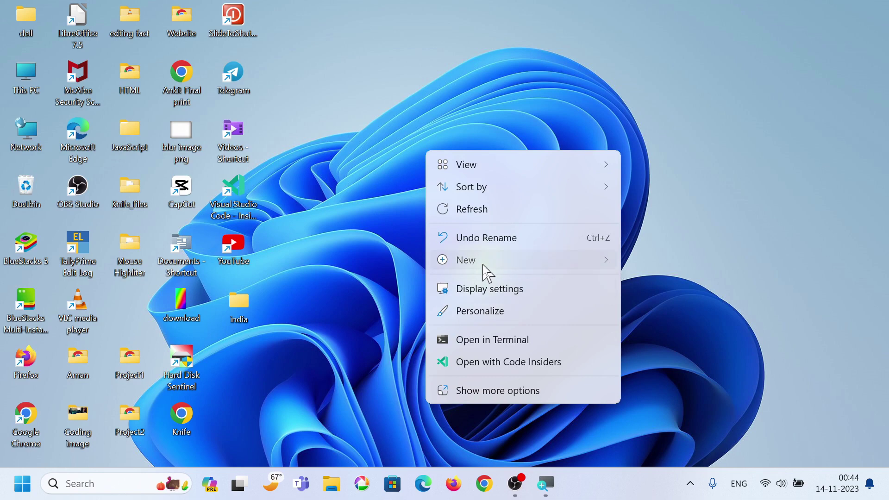
{"action": "mouse_move", "coordinate": [505, 266]}
{"action": "left_click", "coordinate": [670, 16]}
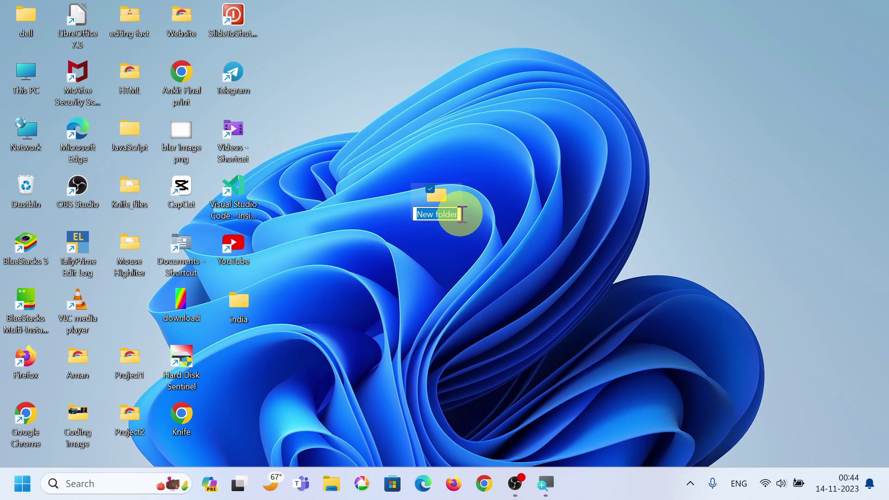
{"action": "key", "text": "BackSpace"}
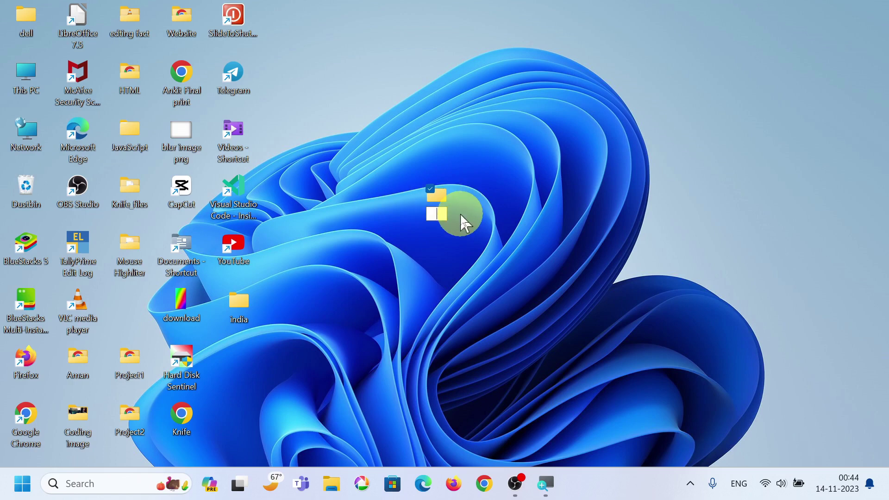
{"action": "type", "text": "poona,"}
{"action": "key", "text": "BackSpace"}
{"action": "type", "text": "m"}
{"action": "key", "text": "Return"}
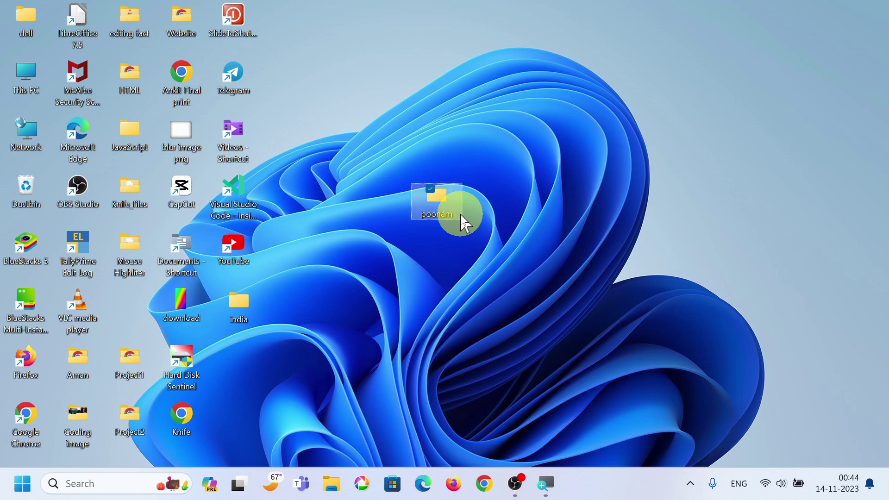
{"action": "left_click", "coordinate": [476, 242]}
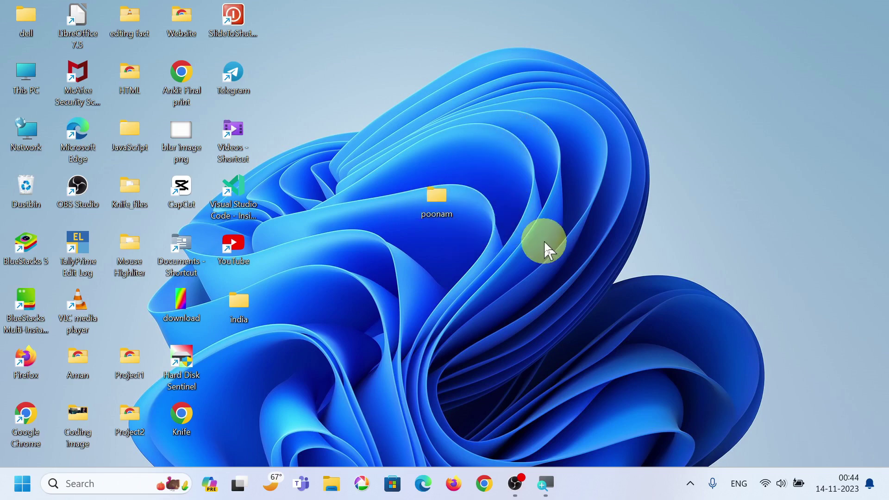
Refresh the desktop and create a third new folder named with another person's first name
{"action": "right_click", "coordinate": [484, 153]}
{"action": "left_click", "coordinate": [522, 206]}
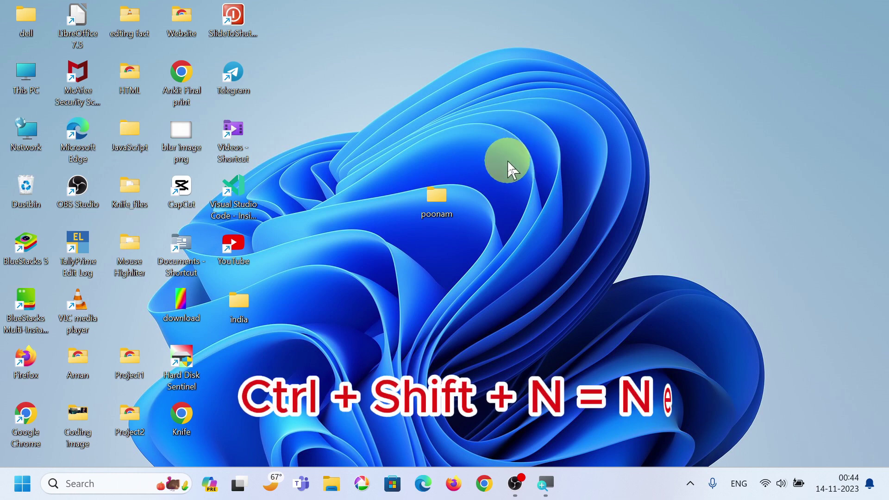
{"action": "key", "text": "ctrl+shift+n"}
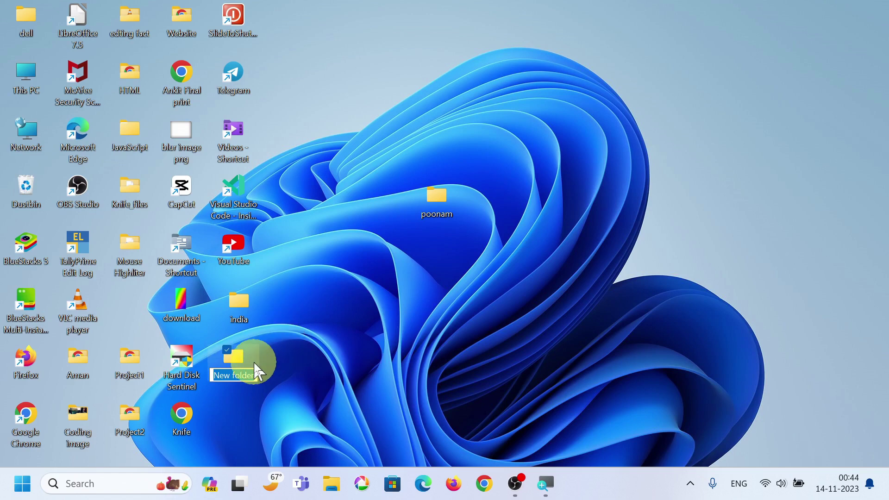
{"action": "key", "text": "BackSpace"}
{"action": "type", "text": "vipin"}
{"action": "key", "text": "Return"}
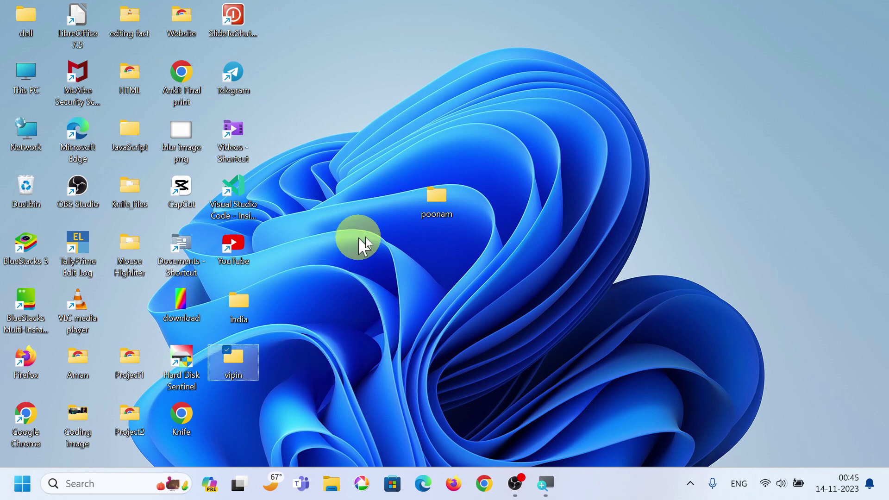
{"action": "right_click", "coordinate": [538, 183]}
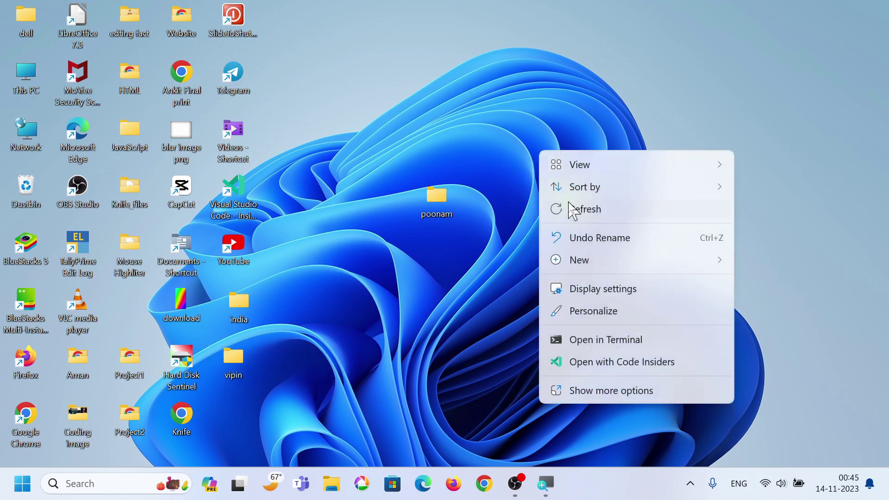
{"action": "left_click", "coordinate": [523, 162]}
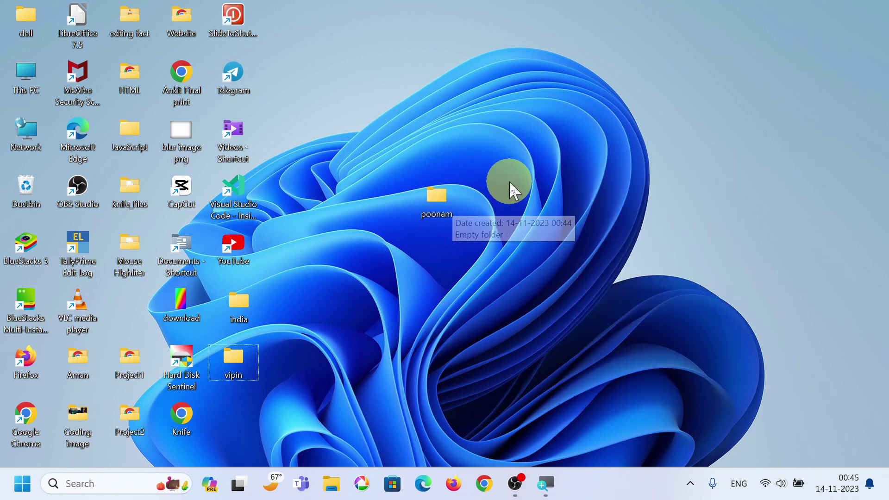
View the contents of the folder in the middle of the desktop, and close its window
{"action": "left_click", "coordinate": [440, 214]}
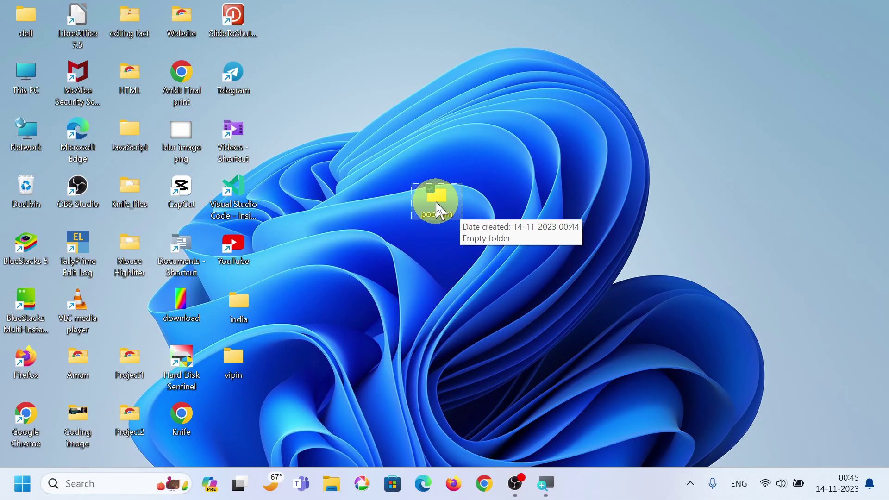
{"action": "double_click", "coordinate": [437, 204]}
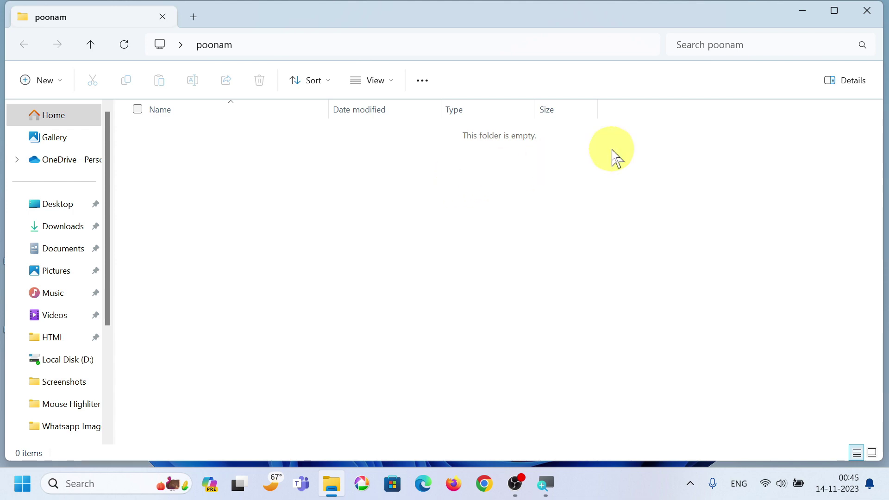
{"action": "left_click", "coordinate": [863, 13]}
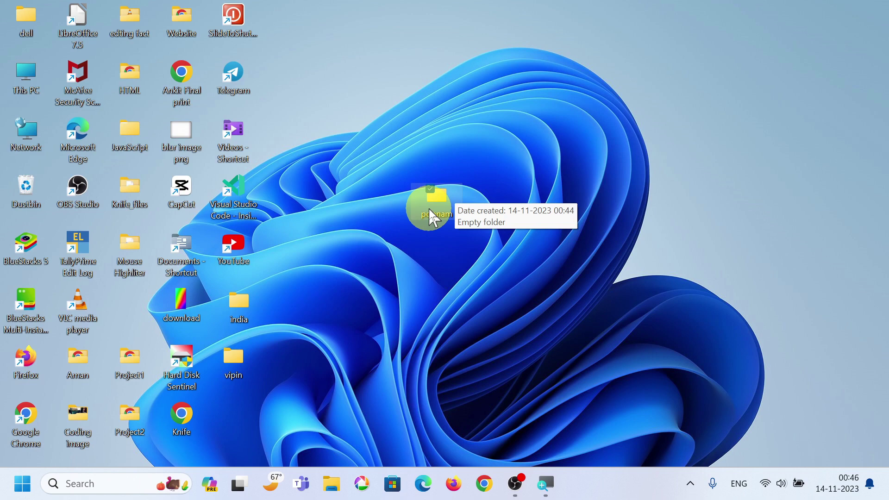
Delete the folder in the middle of the desktop to the Dustbin
{"action": "left_click", "coordinate": [429, 209]}
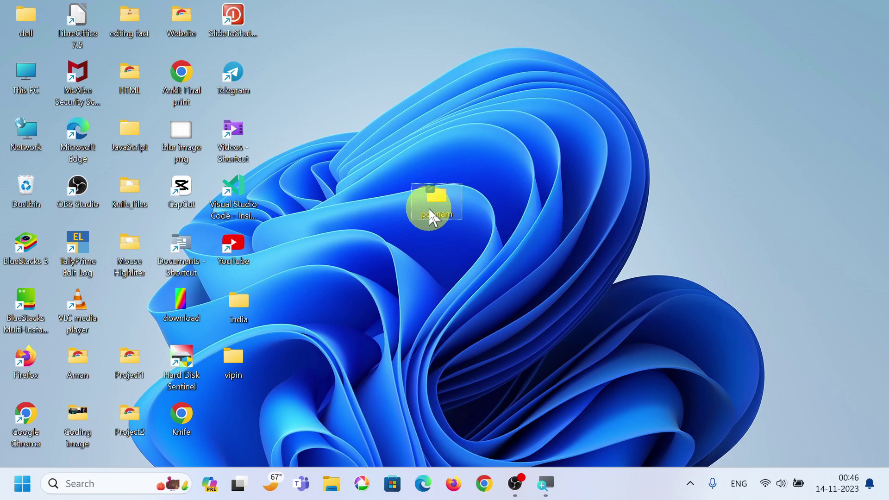
{"action": "key", "text": "Delete"}
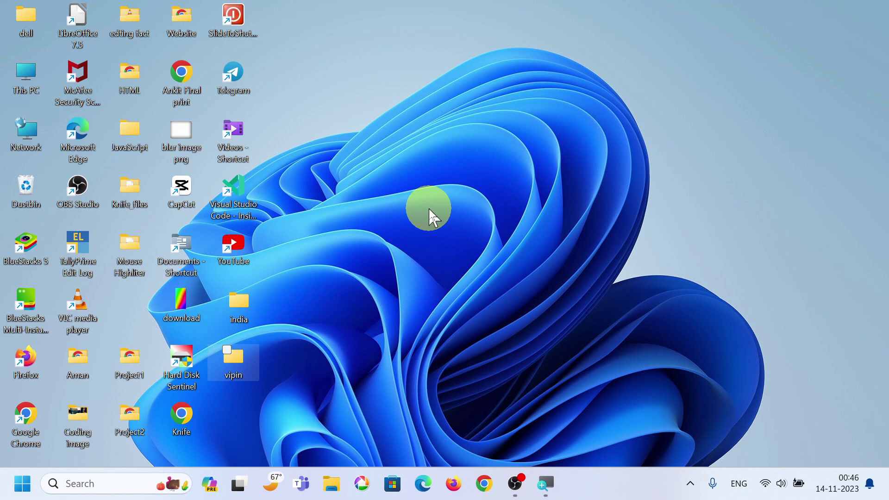
{"action": "left_click", "coordinate": [428, 210]}
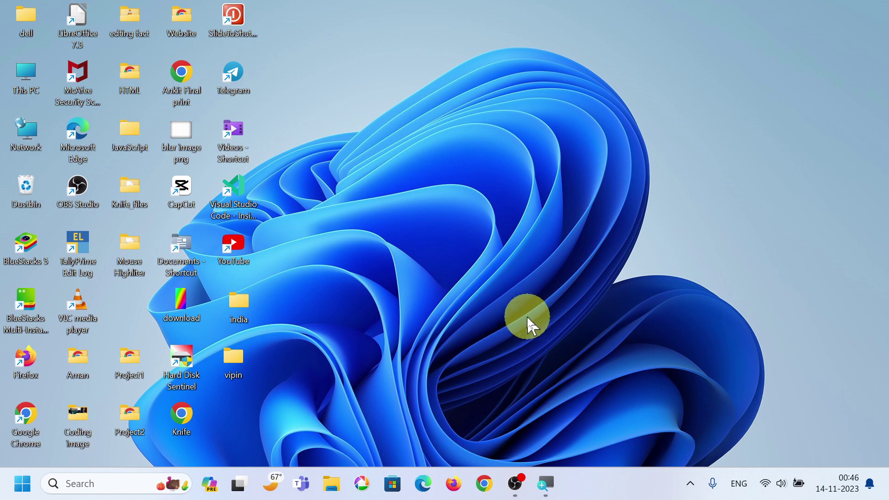
Restore the deleted folder from the Dustbin and move it back to the middle of the desktop
{"action": "left_click", "coordinate": [23, 190]}
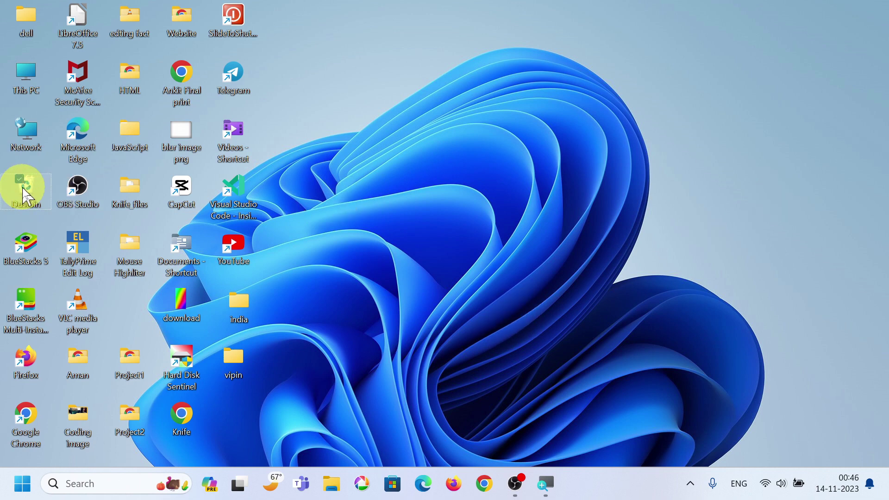
{"action": "double_click", "coordinate": [23, 191]}
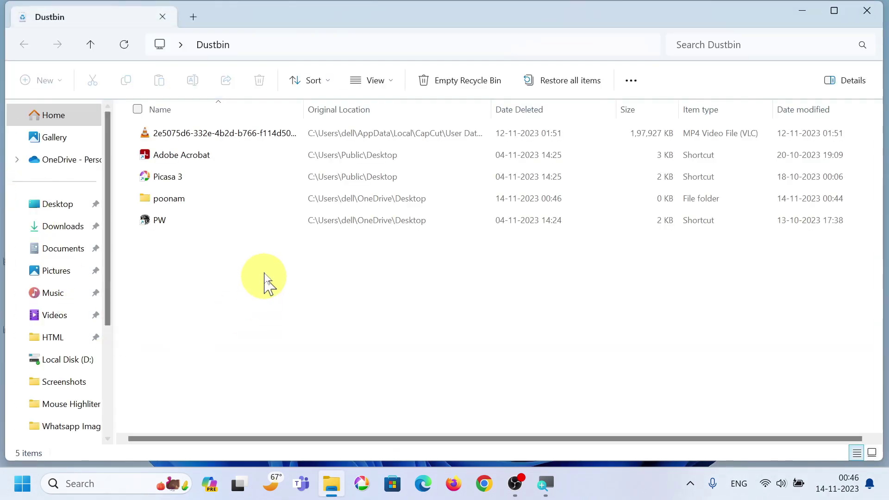
{"action": "left_click", "coordinate": [217, 203]}
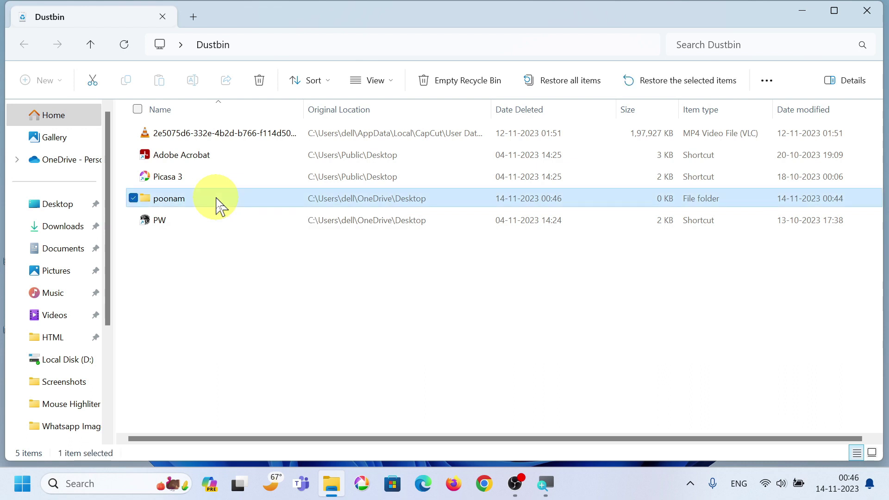
{"action": "right_click", "coordinate": [217, 204]}
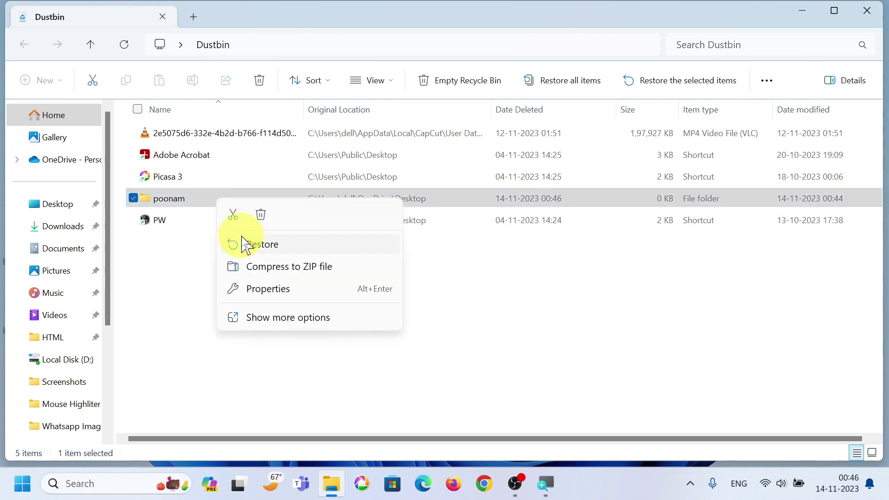
{"action": "left_click", "coordinate": [250, 250]}
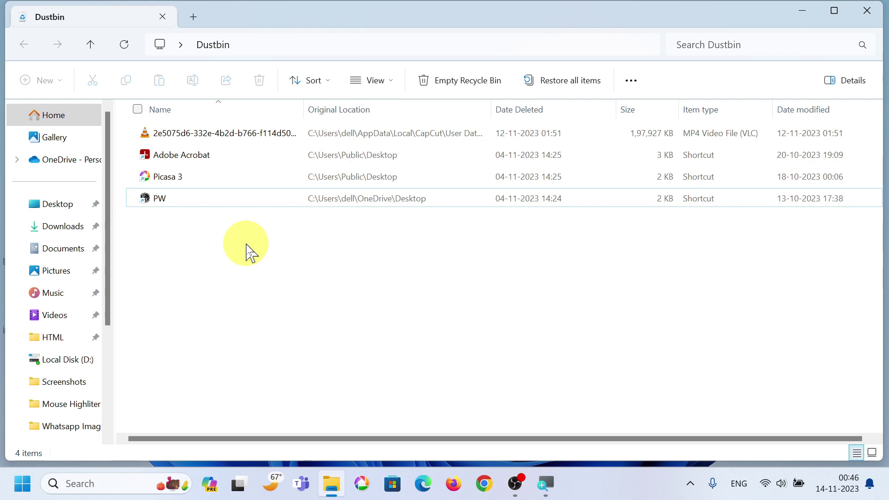
{"action": "left_click", "coordinate": [878, 7]}
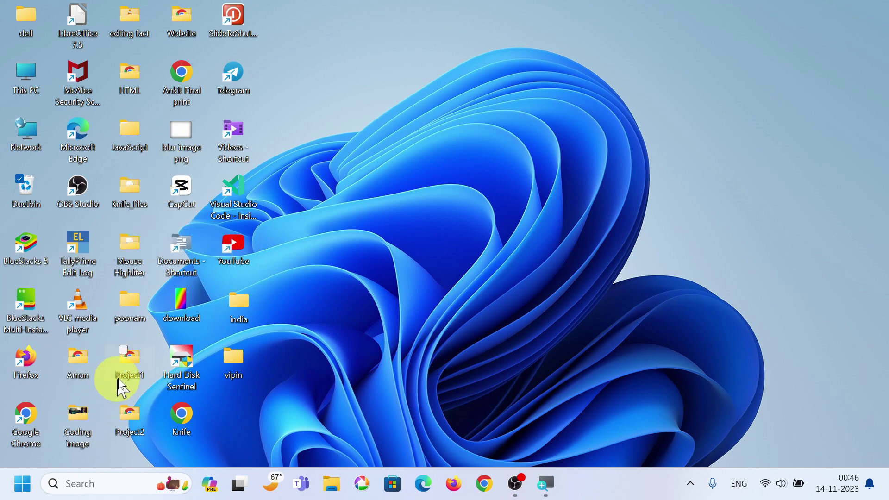
{"action": "left_click_drag", "start_coordinate": [124, 309], "coordinate": [424, 259]}
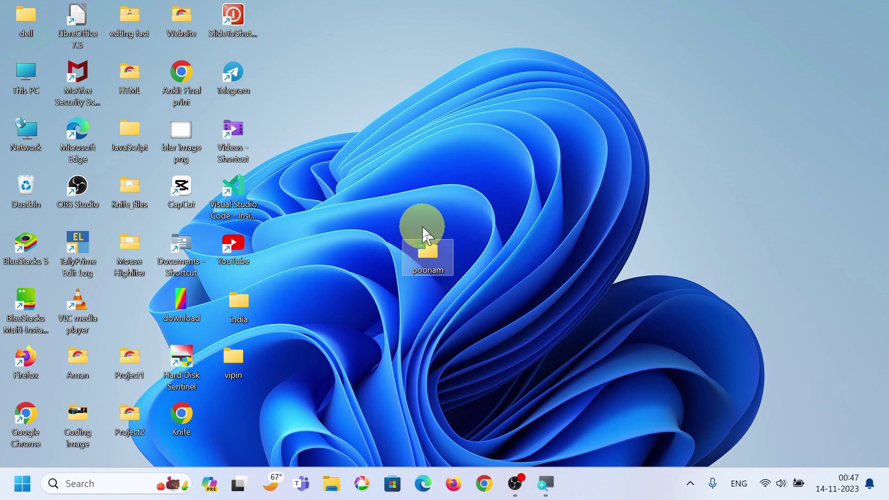
{"action": "left_click", "coordinate": [426, 262]}
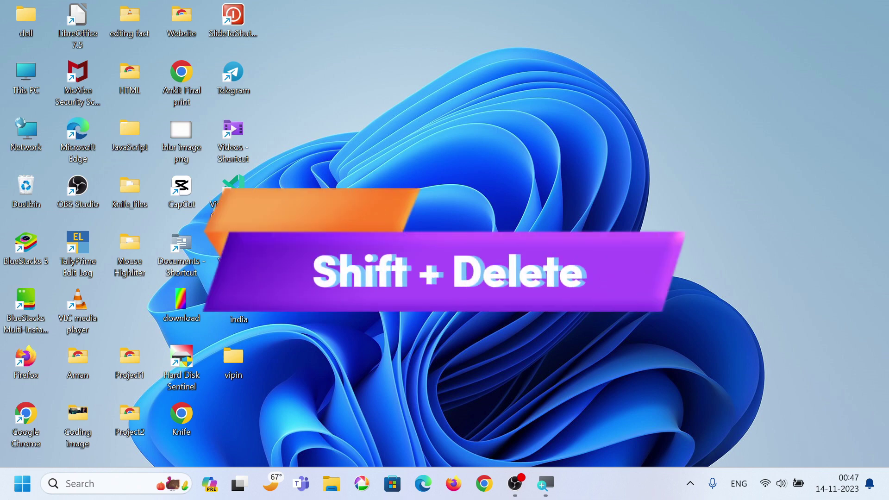
{"action": "key", "text": "shift+Delete"}
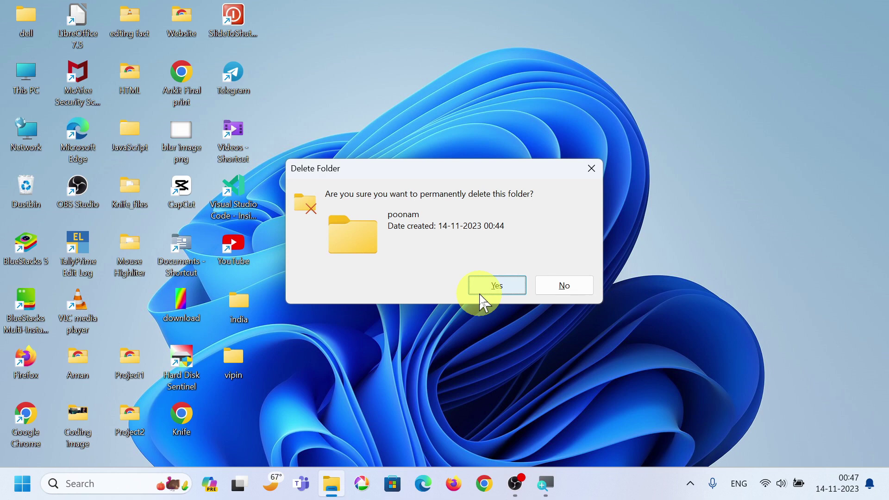
{"action": "left_click", "coordinate": [562, 288]}
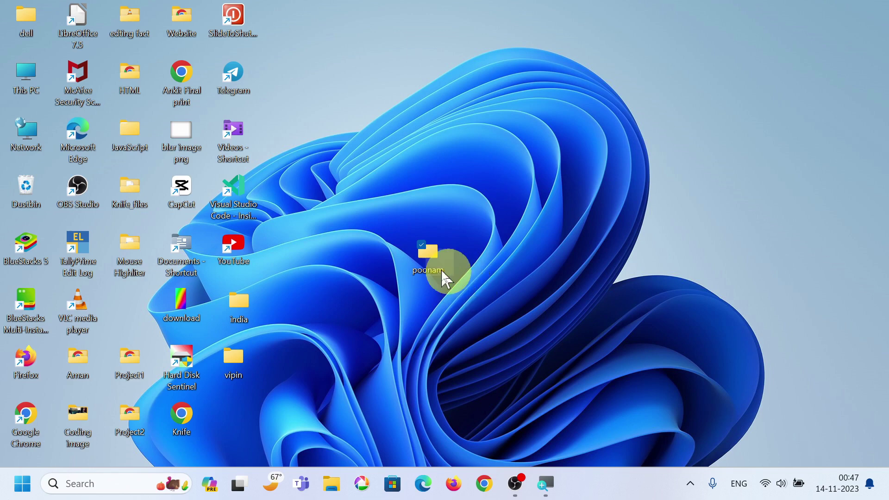
Permanently delete the folder in the middle of the desktop, and open the Dustbin to check its contents
{"action": "mouse_move", "coordinate": [435, 264]}
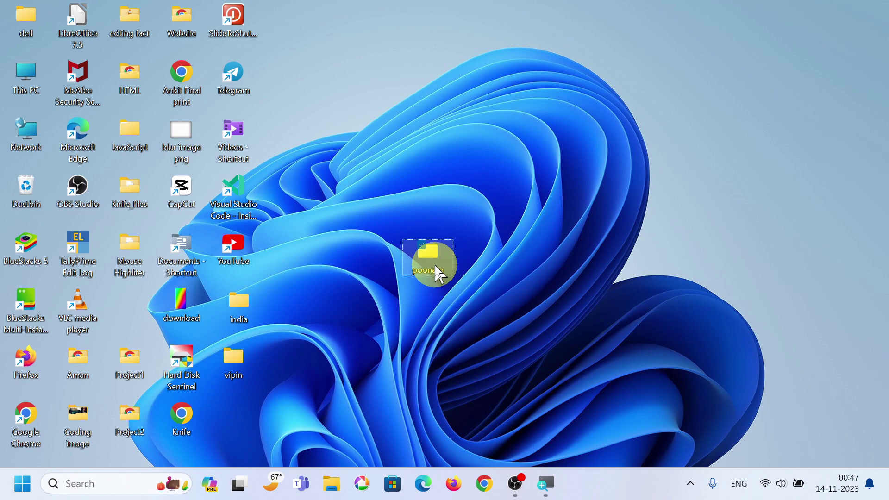
{"action": "key", "text": "shift+Delete"}
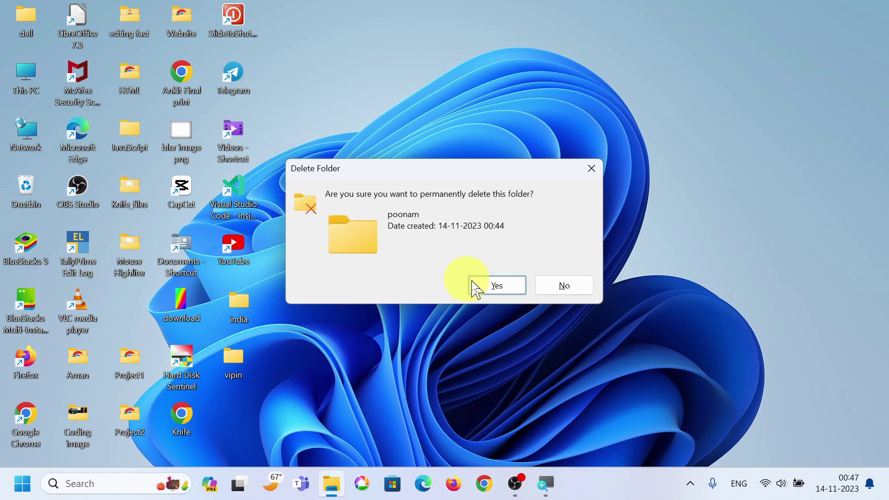
{"action": "left_click", "coordinate": [494, 291]}
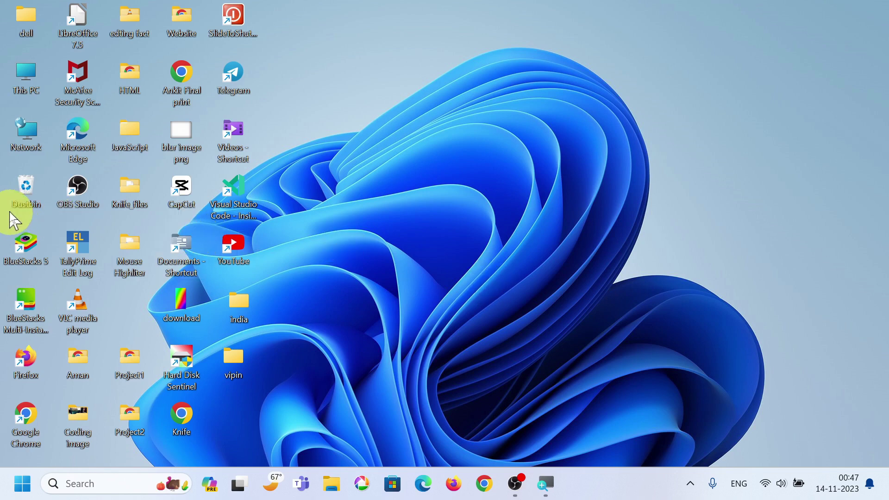
{"action": "double_click", "coordinate": [24, 198]}
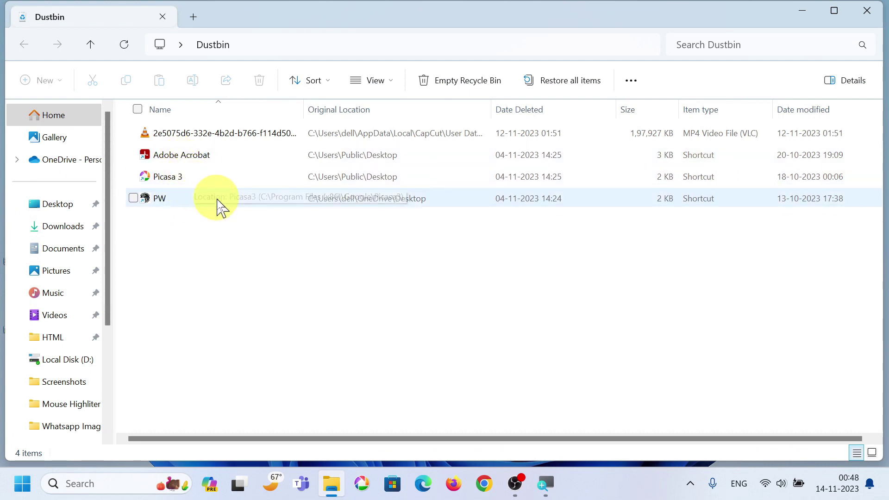
Close the Dustbin window, and move the folder below india to the middle of the desktop to delete it
{"action": "left_click", "coordinate": [868, 11]}
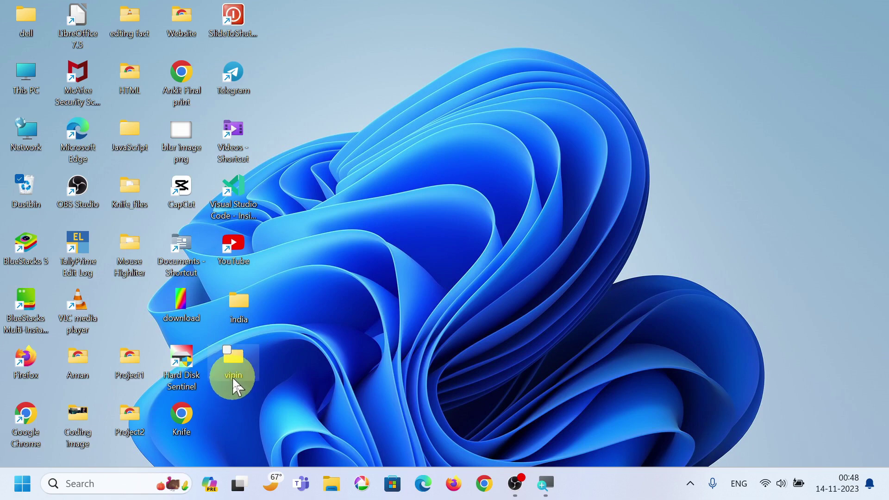
{"action": "left_click_drag", "start_coordinate": [234, 375], "coordinate": [563, 243]}
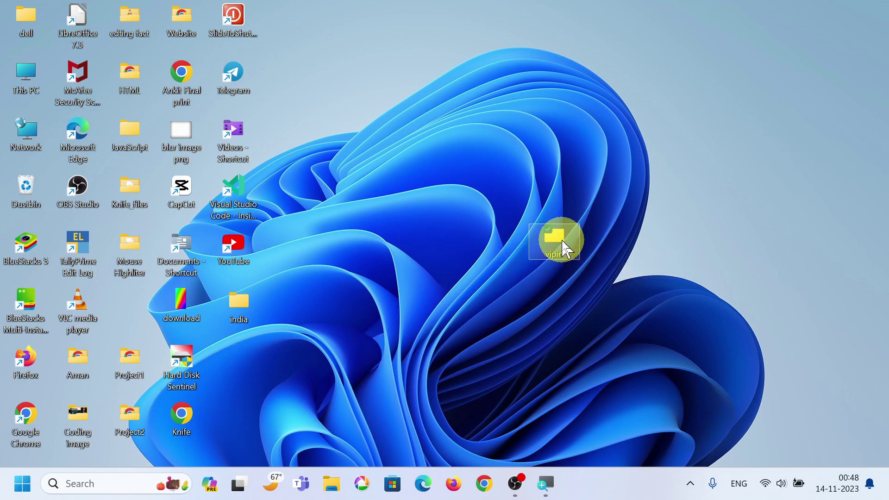
{"action": "key", "text": "Delete"}
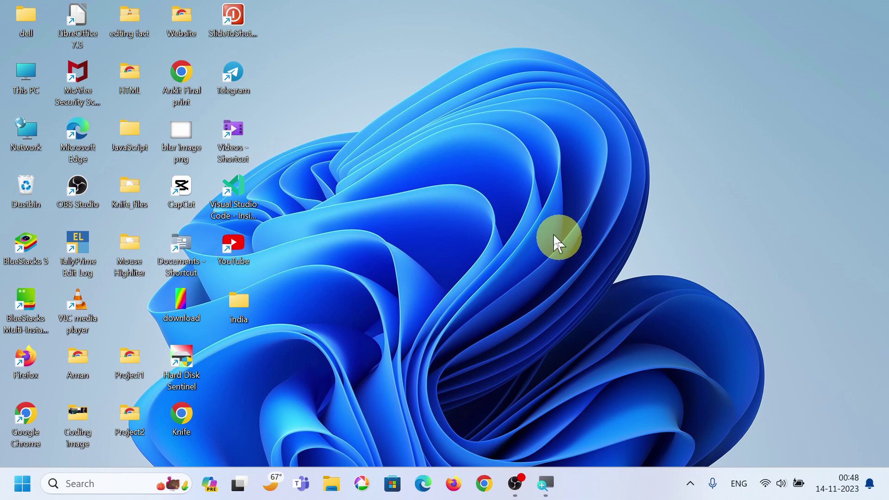
Open the Dustbin, view the properties of the deleted folder and close them without restoring it
{"action": "double_click", "coordinate": [26, 188]}
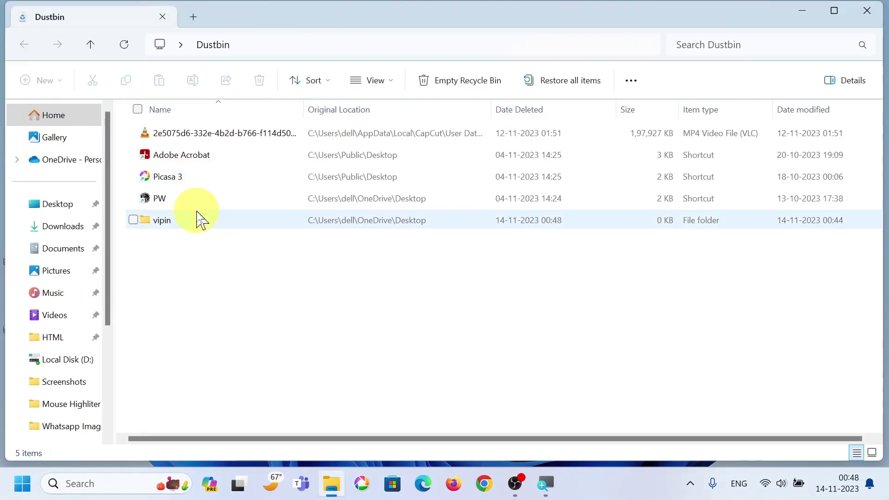
{"action": "mouse_move", "coordinate": [199, 218]}
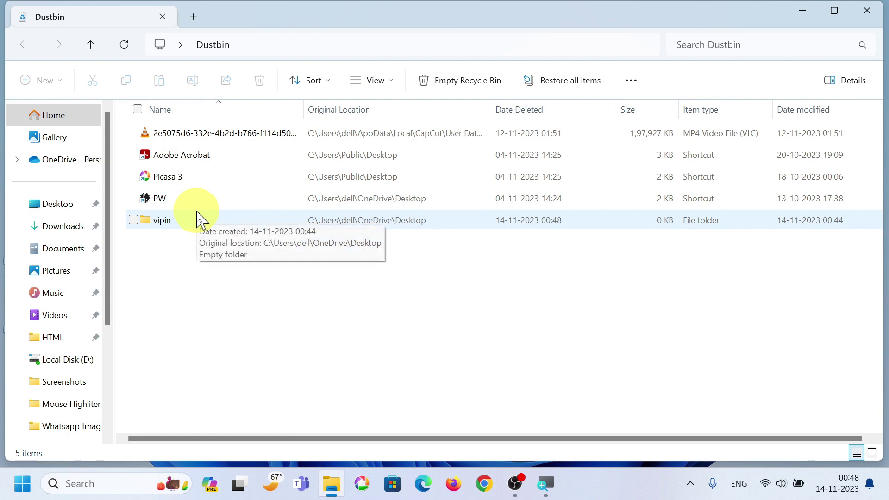
{"action": "left_click", "coordinate": [199, 218]}
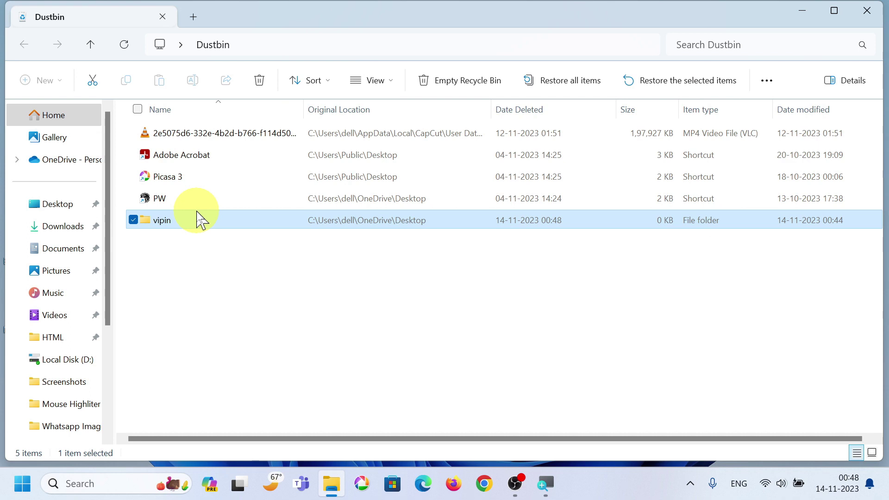
{"action": "double_click", "coordinate": [199, 218]}
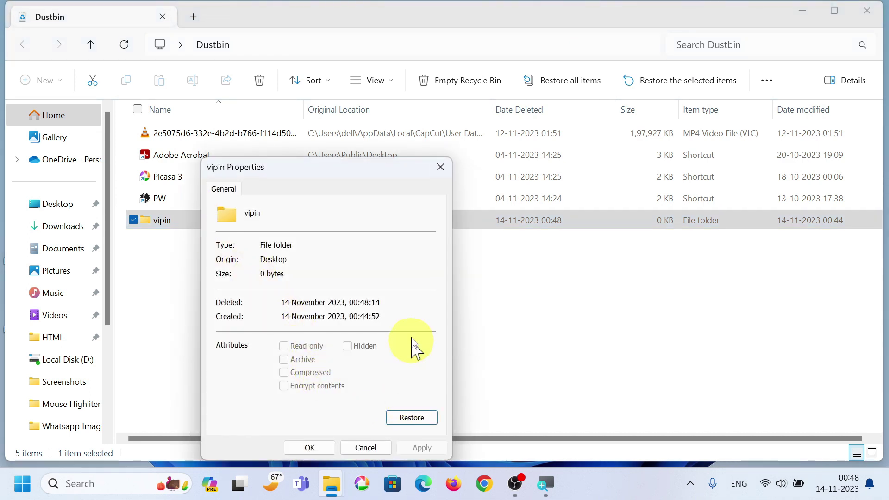
{"action": "left_click", "coordinate": [438, 167]}
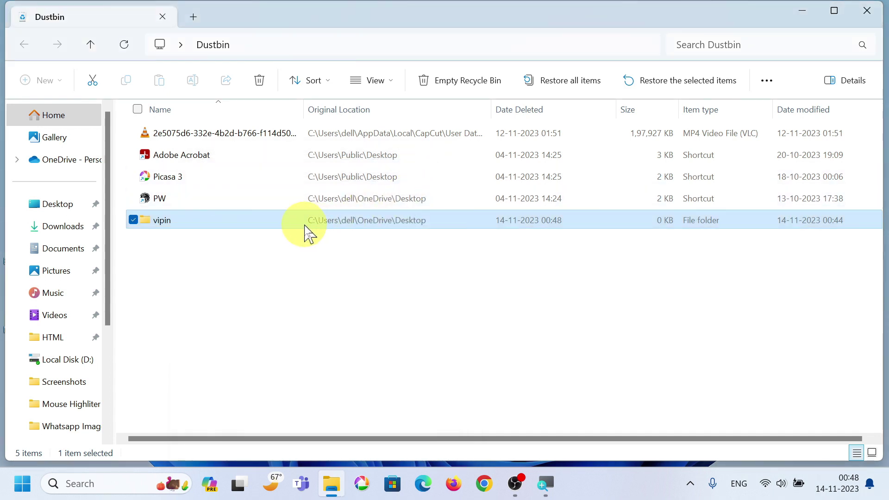
Permanently delete the selected folder from the Dustbin, and refresh the desktop after closing the window
{"action": "key", "text": "Delete"}
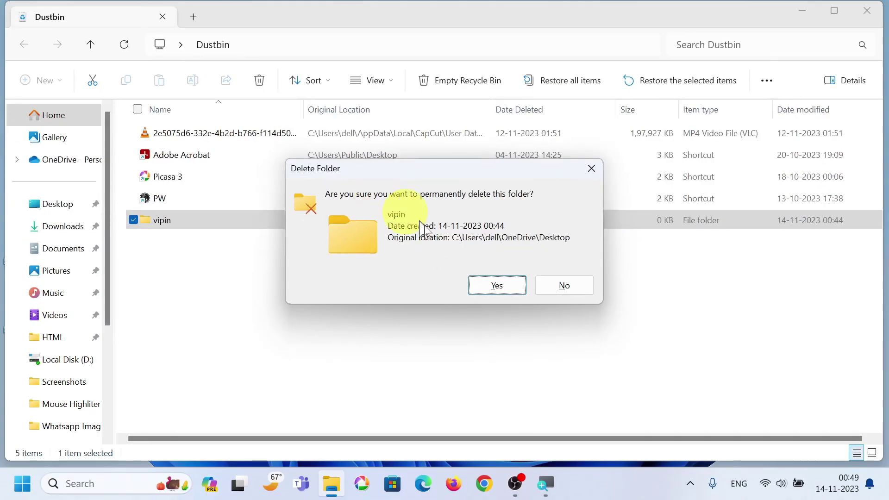
{"action": "left_click", "coordinate": [489, 289]}
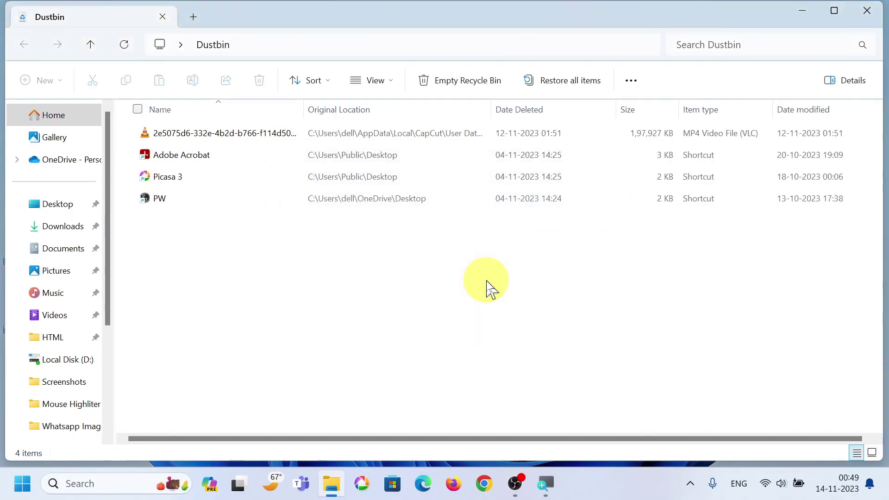
{"action": "left_click", "coordinate": [866, 10]}
{"action": "right_click", "coordinate": [539, 227]}
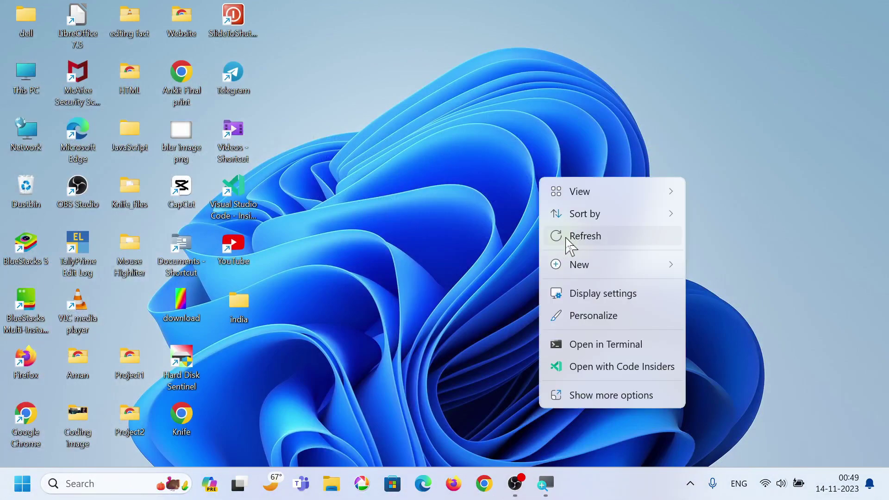
{"action": "left_click", "coordinate": [566, 236]}
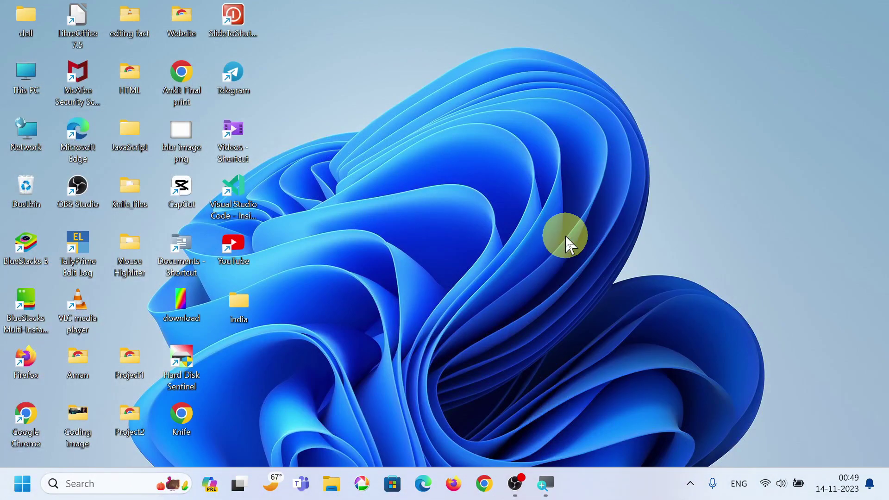
Create a Microsoft Word document on the desktop with its default name, then view it in Word and close it
{"action": "right_click", "coordinate": [517, 220]}
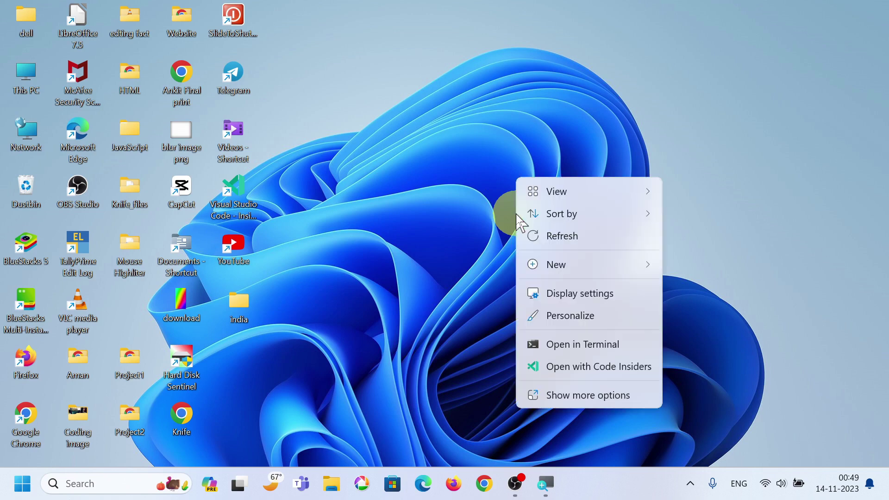
{"action": "mouse_move", "coordinate": [558, 272]}
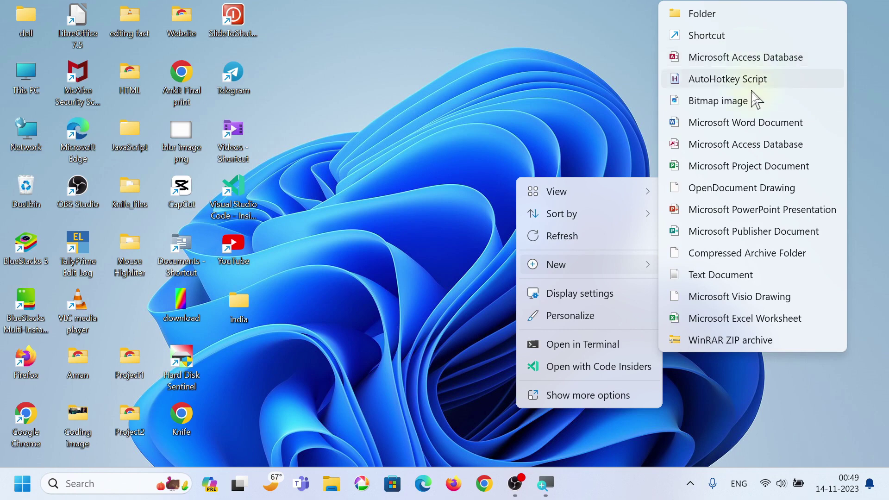
{"action": "left_click", "coordinate": [752, 123]}
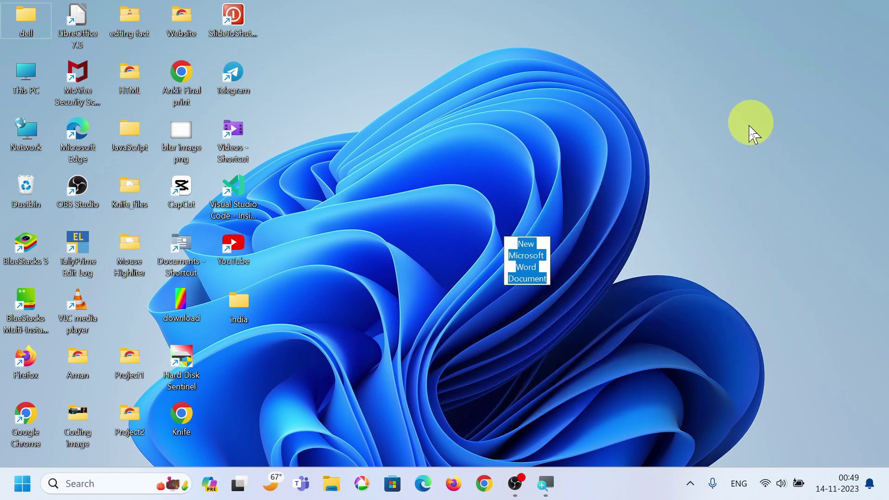
{"action": "key", "text": "Return"}
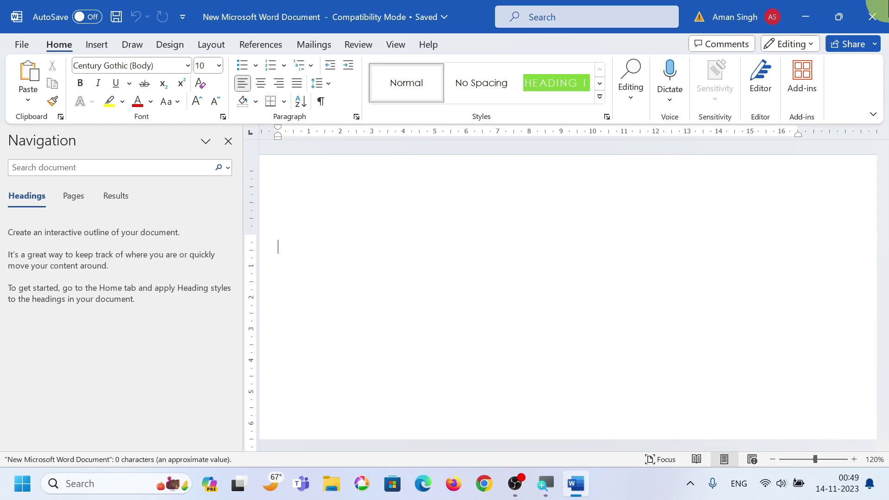
{"action": "left_click", "coordinate": [881, 13]}
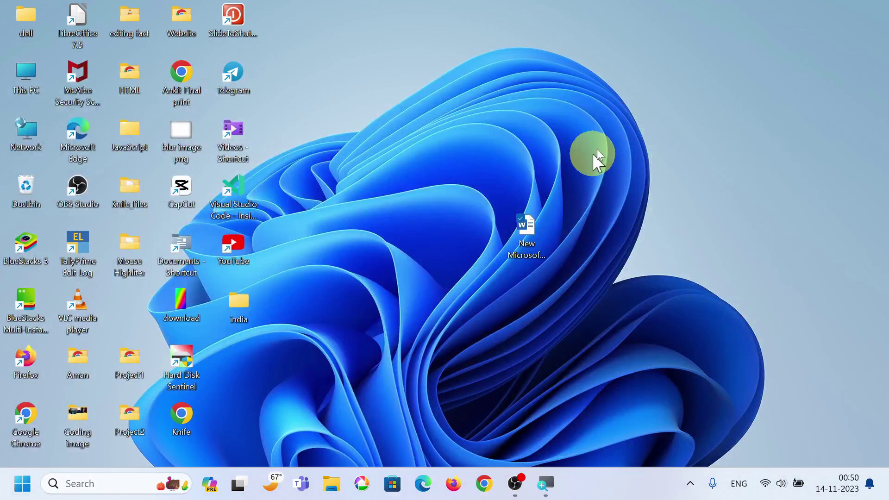
Delete the Knife file and the New Microsoft Word Document from the desktop
{"action": "left_click", "coordinate": [535, 234]}
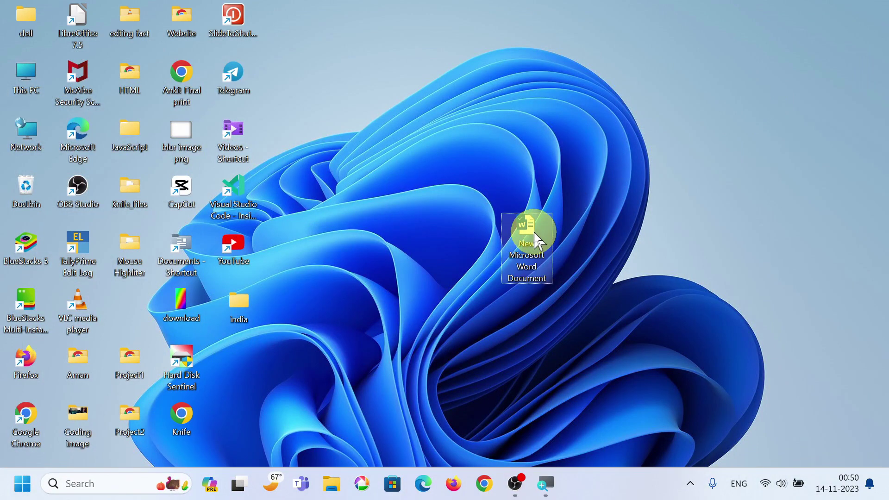
{"action": "key", "text": "k"}
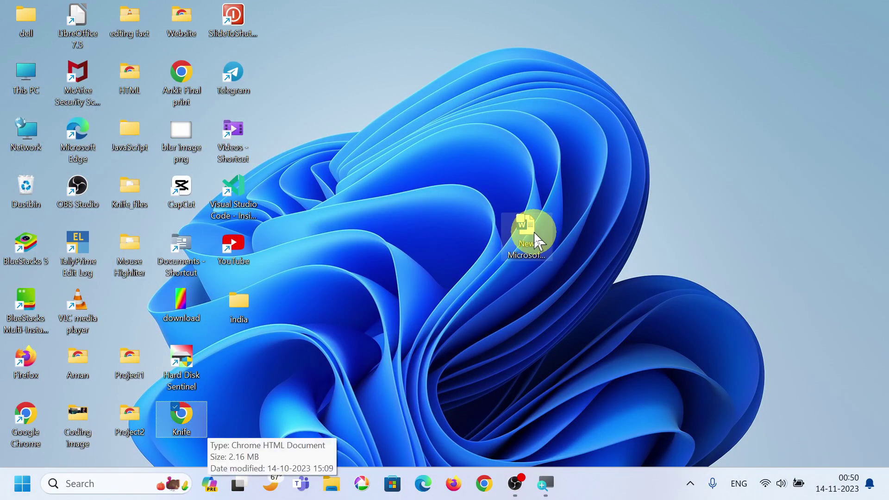
{"action": "left_click", "coordinate": [535, 232]}
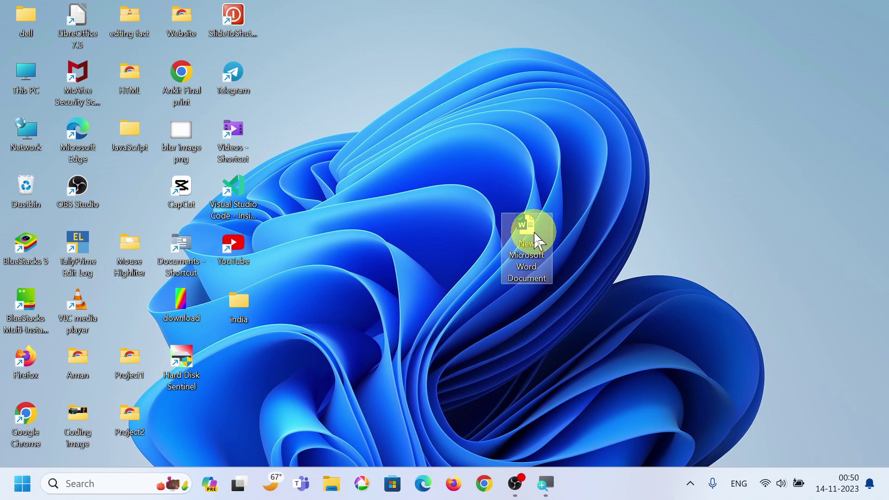
Look through the types of new items that can be created on the desktop, without creating any
{"action": "right_click", "coordinate": [500, 112]}
{"action": "mouse_move", "coordinate": [547, 222]}
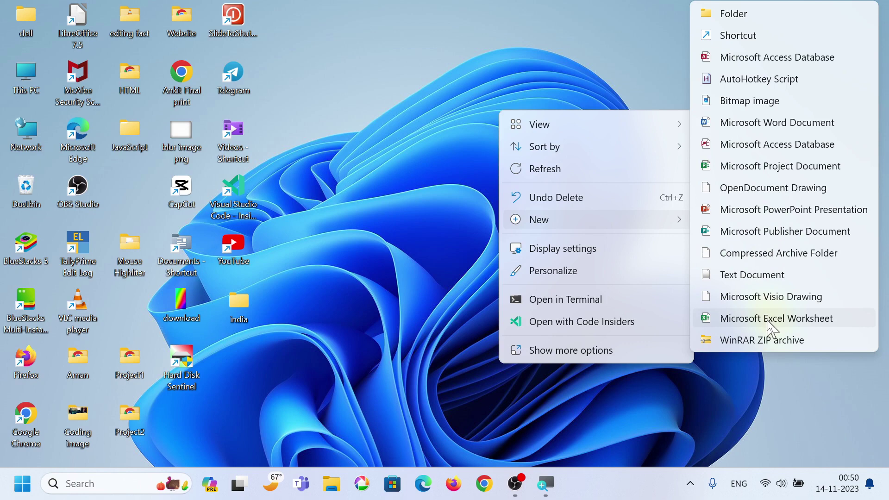
{"action": "left_click", "coordinate": [446, 215]}
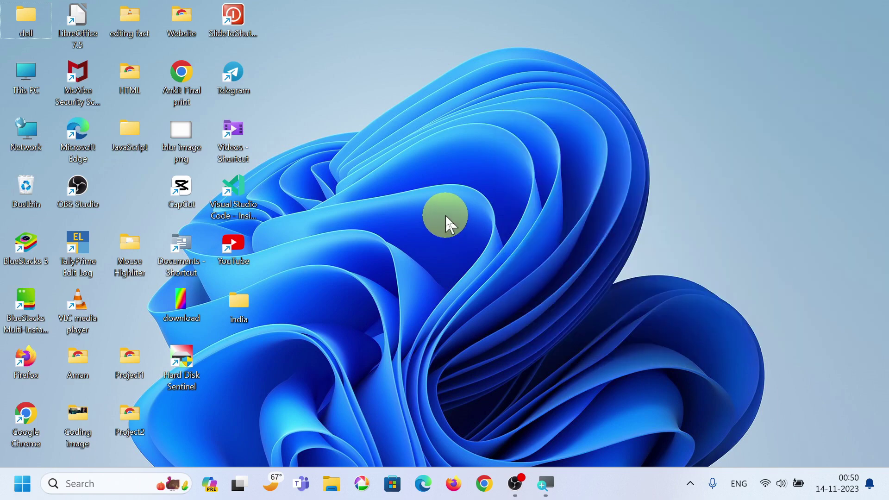
Open the desktop's display settings and raise the brightness of the built-in display slightly
{"action": "right_click", "coordinate": [462, 157]}
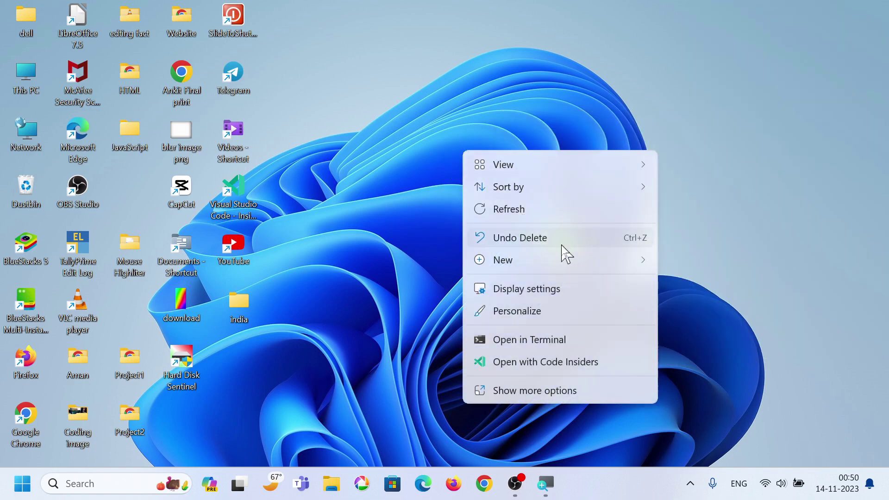
{"action": "mouse_move", "coordinate": [539, 187]}
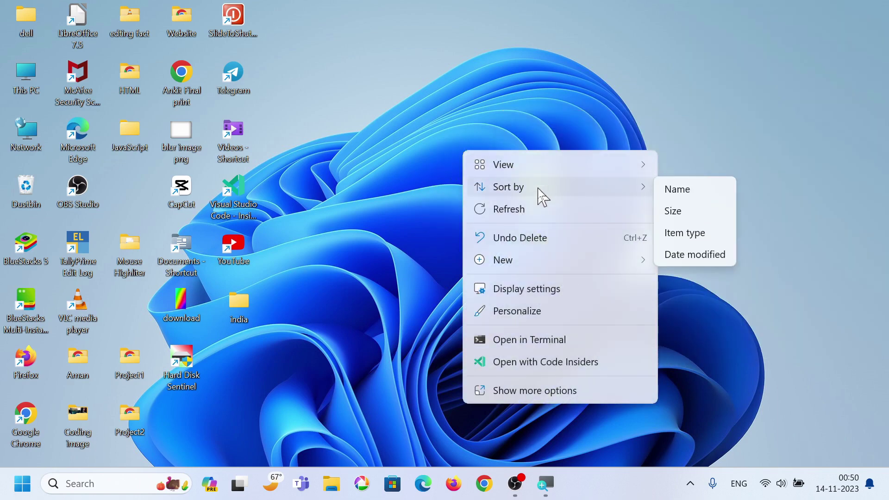
{"action": "mouse_move", "coordinate": [547, 258]}
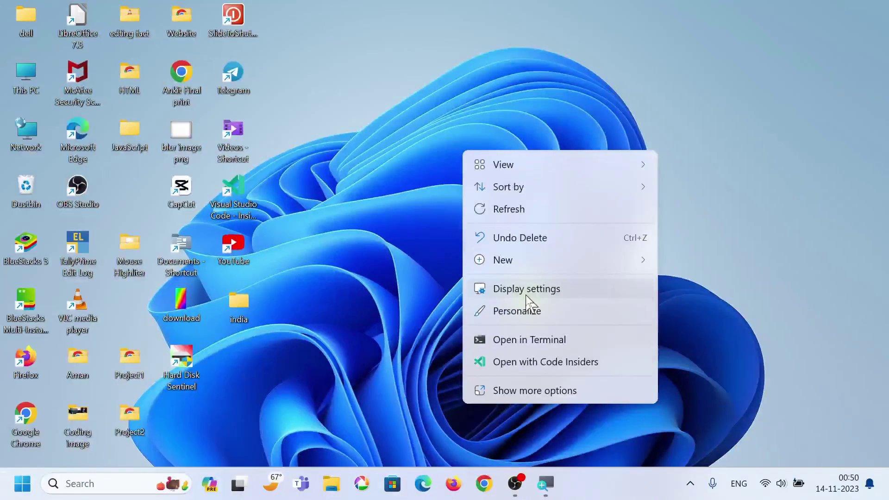
{"action": "left_click", "coordinate": [527, 295]}
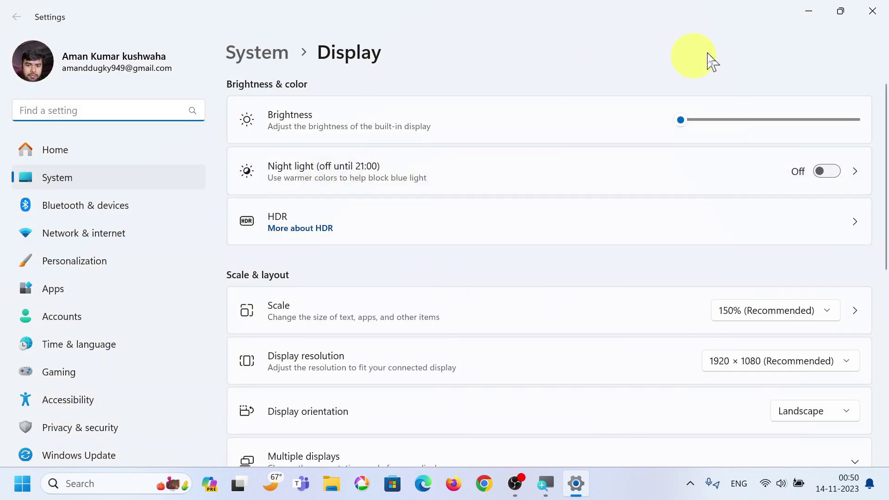
{"action": "left_click_drag", "start_coordinate": [687, 131], "coordinate": [716, 165]}
{"action": "left_click_drag", "start_coordinate": [786, 158], "coordinate": [703, 124]}
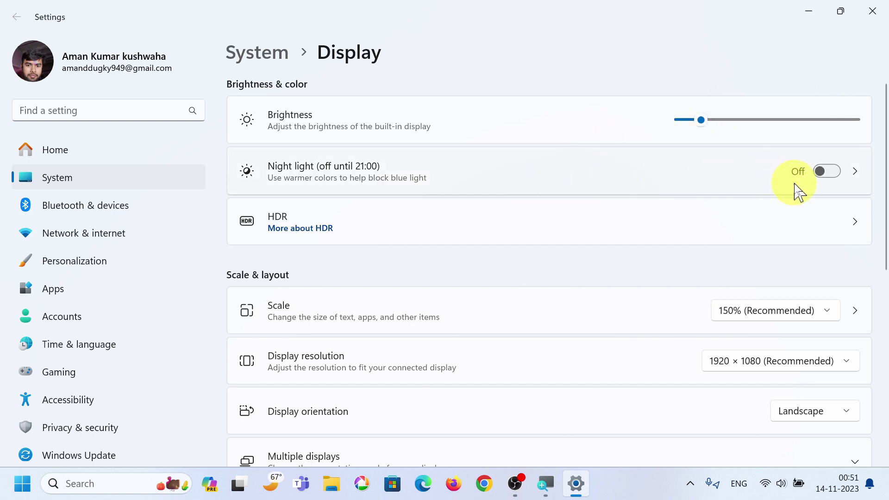
Switch Night light on and back off twice to demonstrate its effect
{"action": "left_click", "coordinate": [823, 182]}
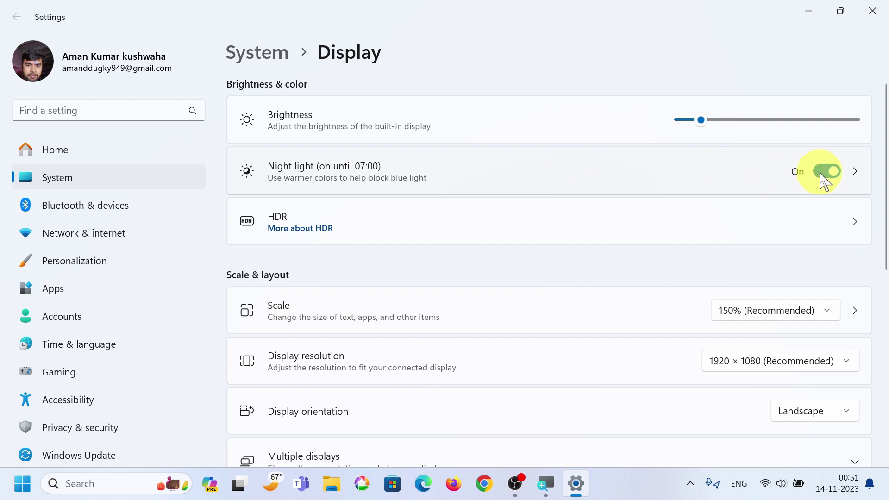
{"action": "left_click", "coordinate": [823, 182]}
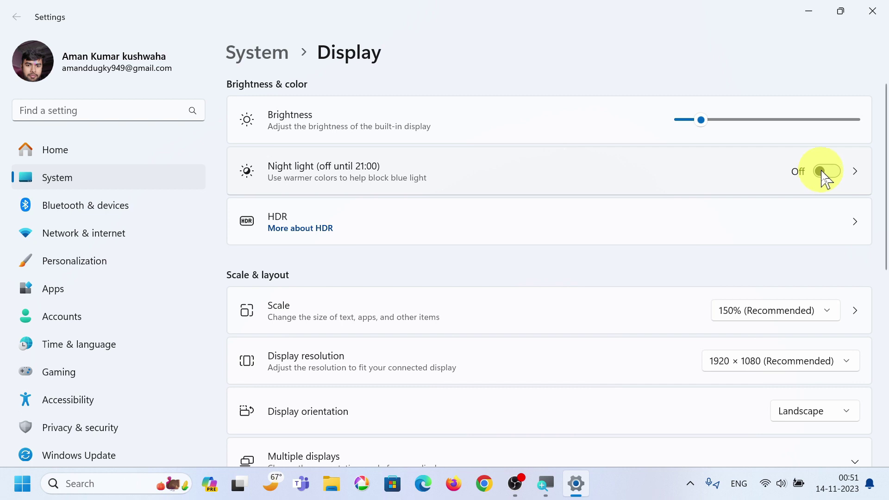
{"action": "left_click", "coordinate": [825, 179]}
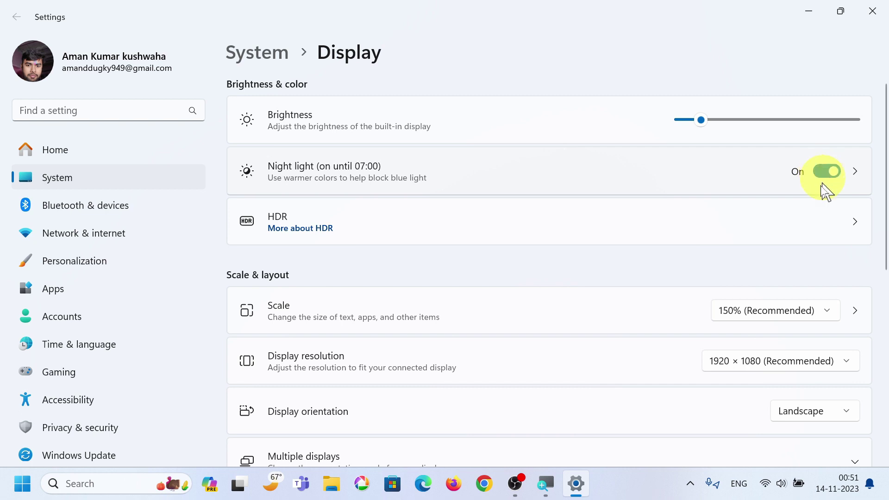
{"action": "left_click", "coordinate": [827, 176]}
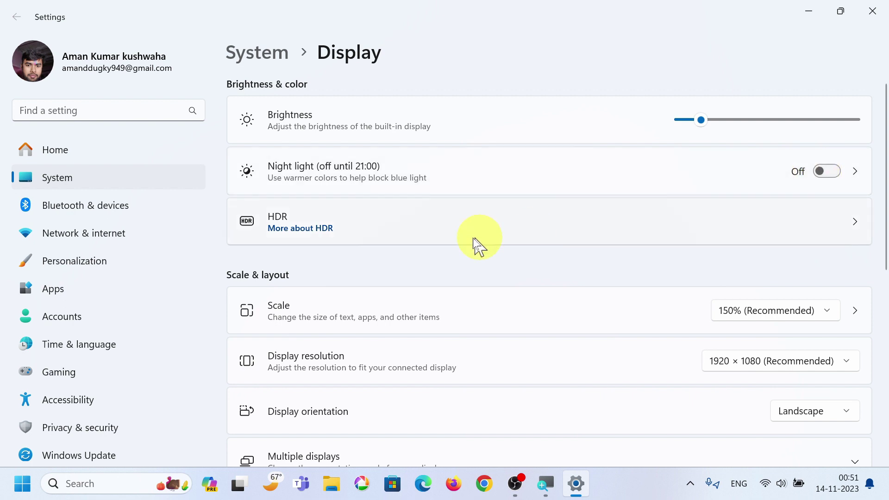
Set the display scale for text, apps and other items to 100%
{"action": "scroll", "coordinate": [465, 238], "scroll_direction": "down", "scroll_amount": 2}
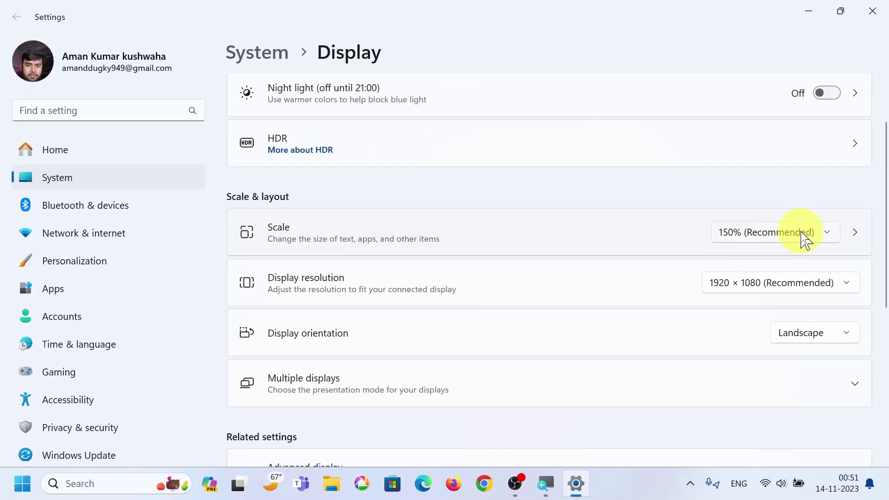
{"action": "left_click", "coordinate": [741, 234]}
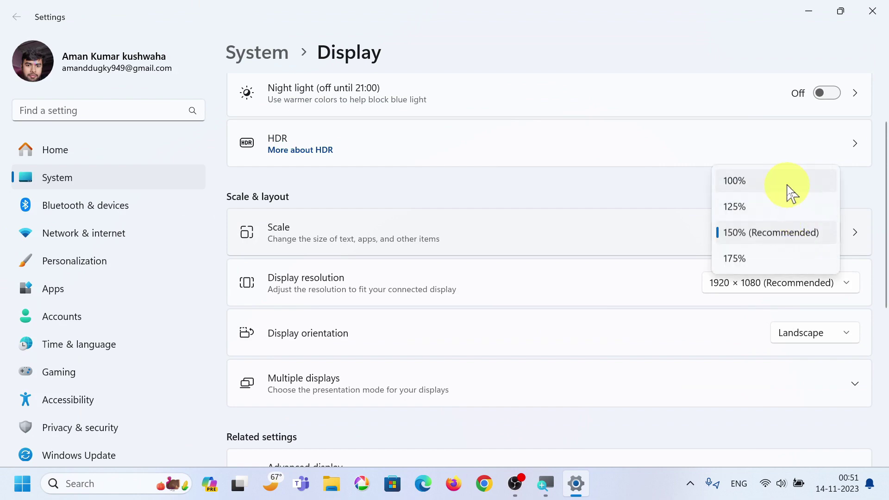
{"action": "left_click", "coordinate": [789, 192]}
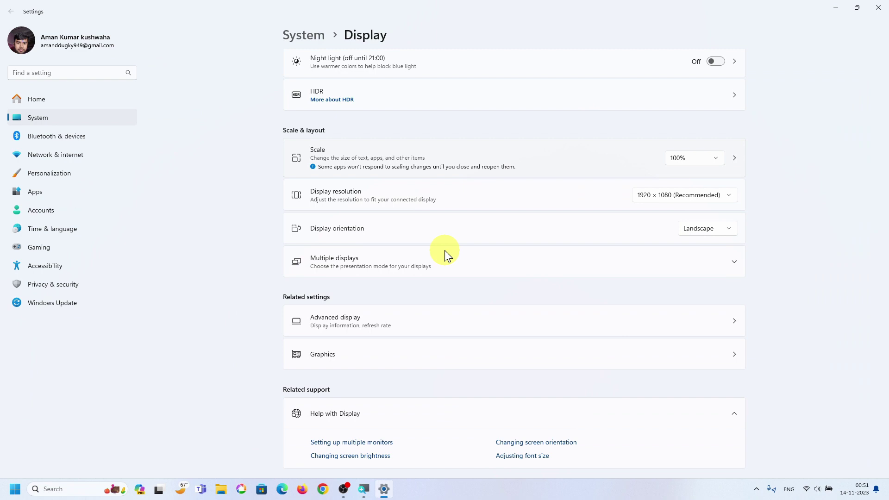
Set the display scale to 150%, raise it to 175%, and return it to the recommended 150%
{"action": "left_click", "coordinate": [694, 166]}
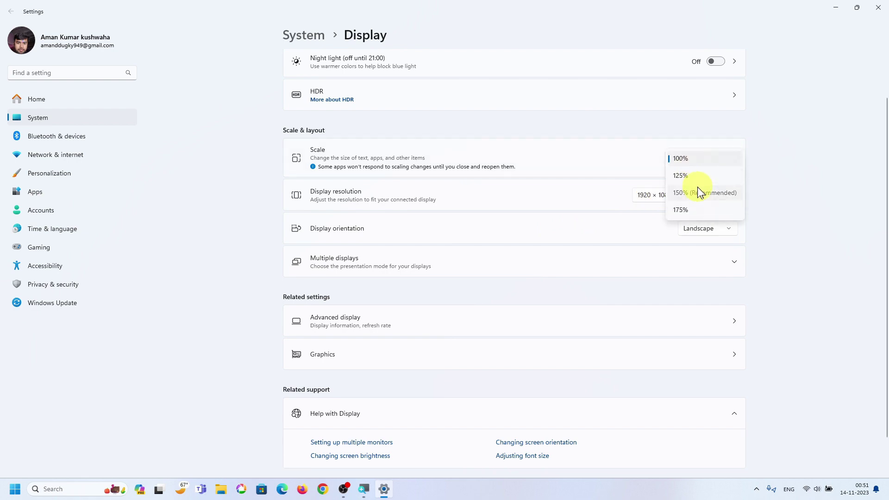
{"action": "left_click", "coordinate": [698, 190]}
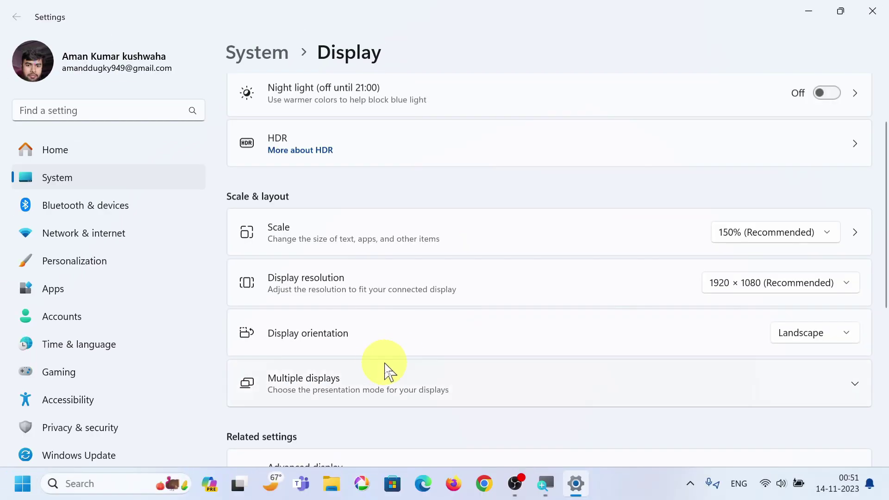
{"action": "left_click", "coordinate": [759, 246]}
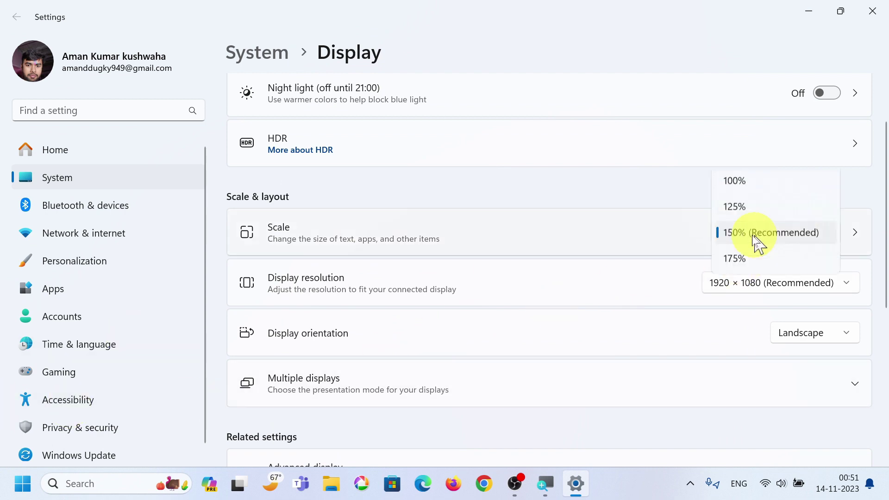
{"action": "left_click", "coordinate": [745, 266]}
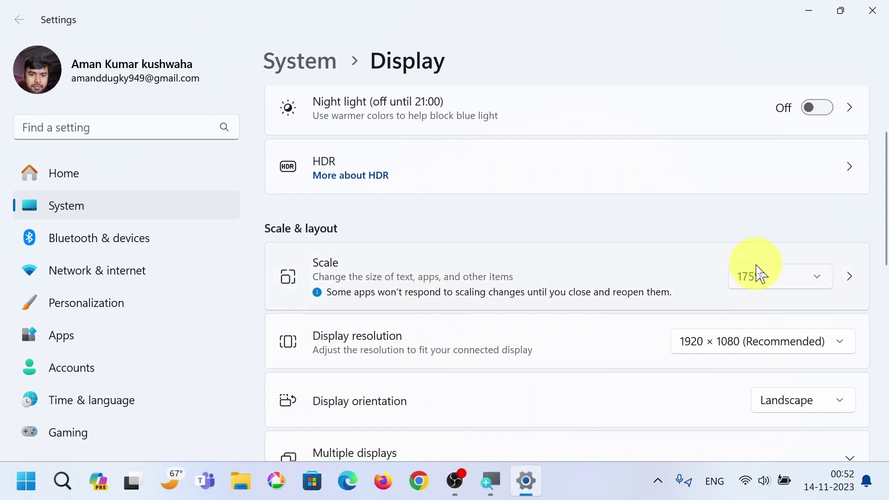
{"action": "left_click", "coordinate": [760, 278]}
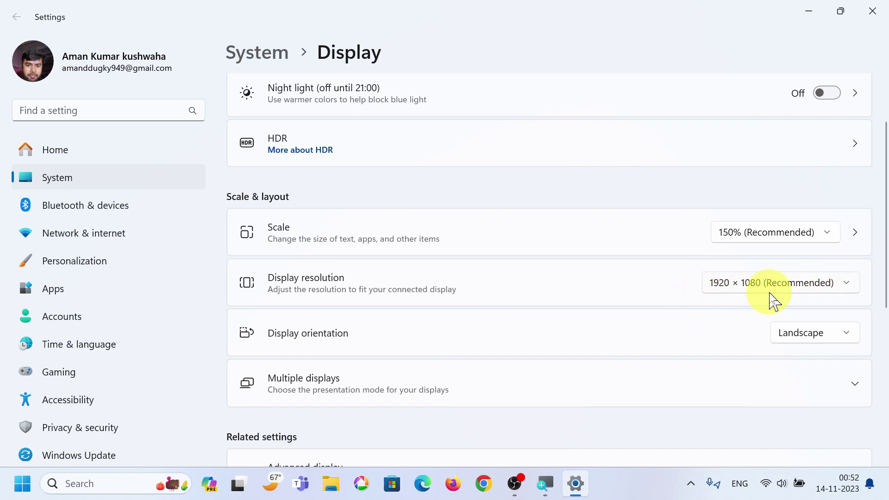
Try the 1680 × 1050 and 1280 × 720 display resolutions, reverting to the previous display settings
{"action": "left_click", "coordinate": [798, 291]}
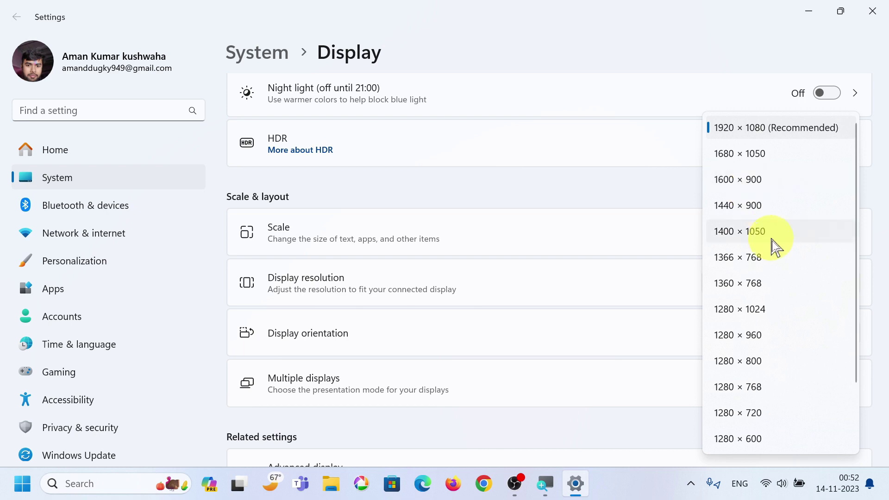
{"action": "left_click", "coordinate": [754, 160]}
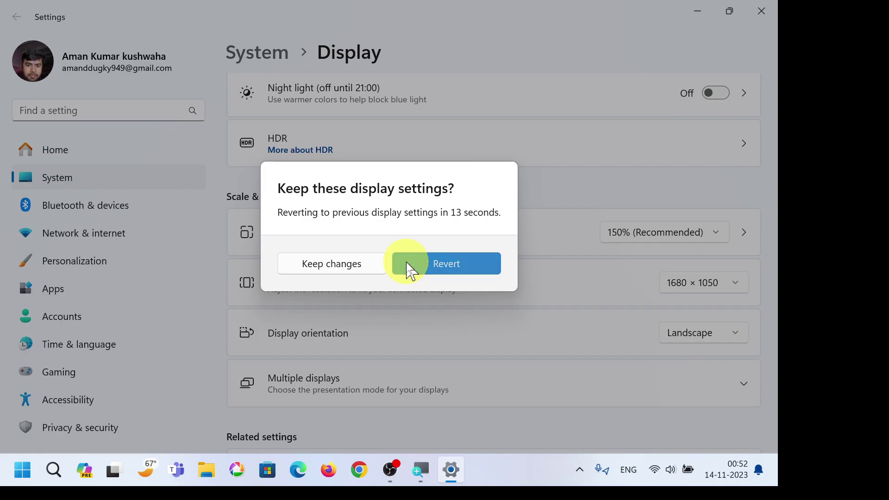
{"action": "left_click", "coordinate": [407, 268]}
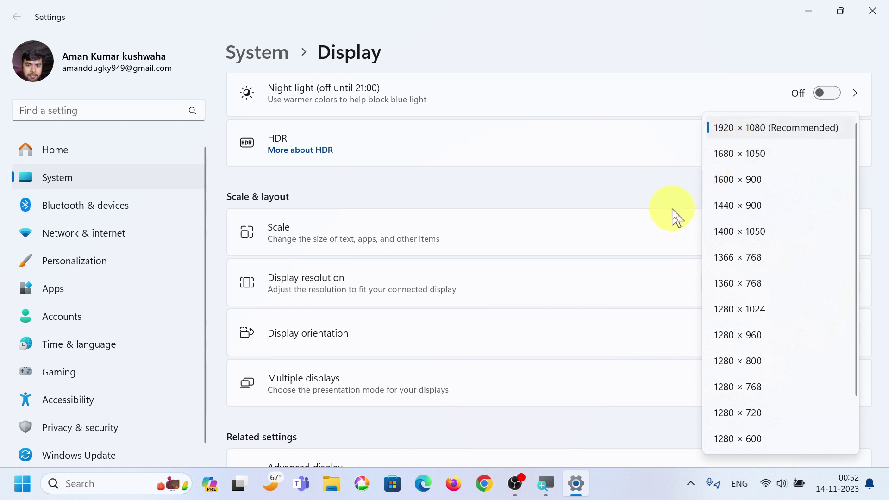
{"action": "left_click", "coordinate": [667, 231]}
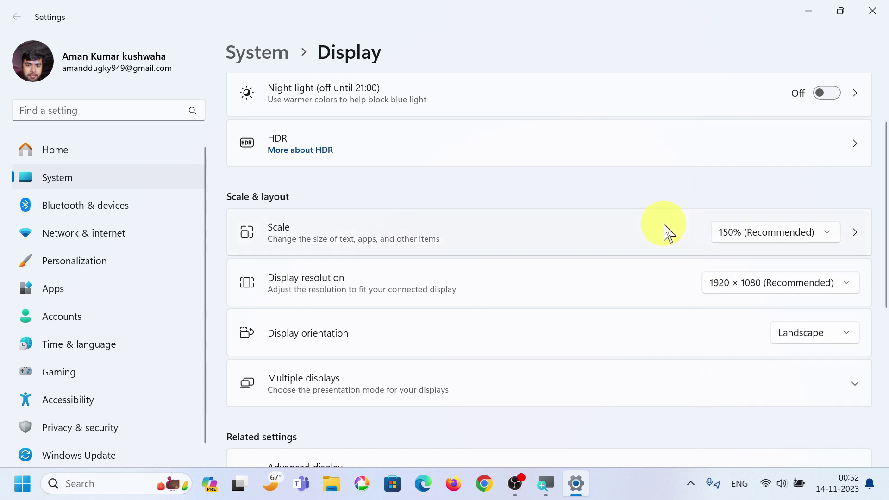
{"action": "left_click", "coordinate": [756, 284]}
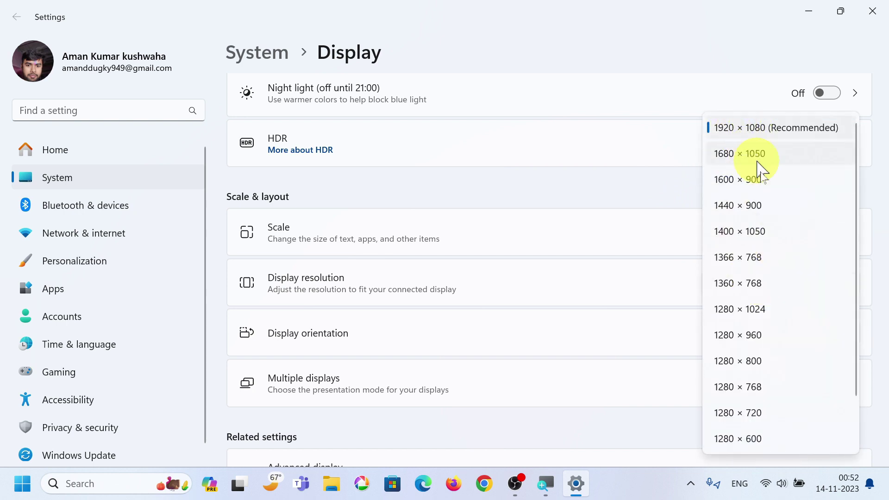
{"action": "left_click", "coordinate": [758, 418]}
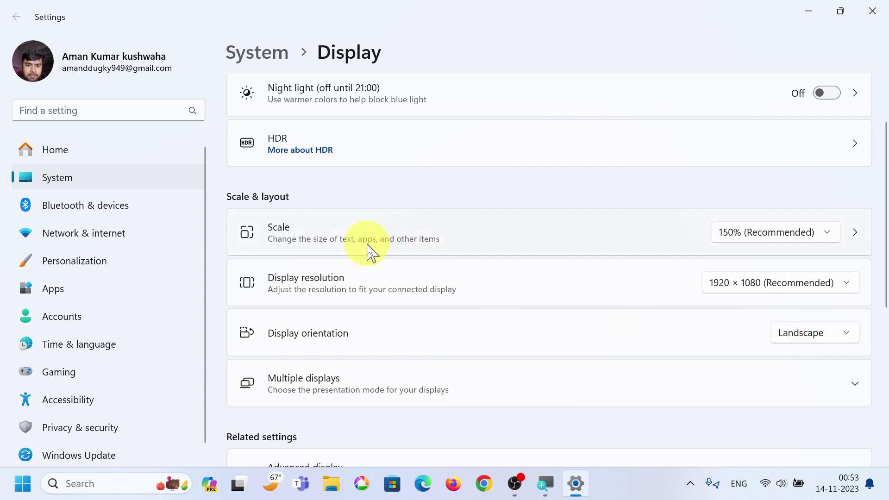
Try the Portrait display orientation
{"action": "left_click", "coordinate": [841, 335]}
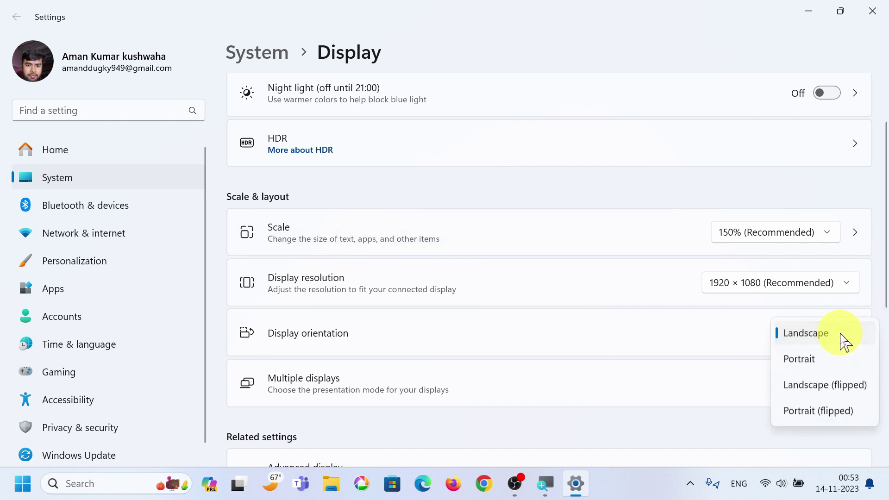
{"action": "left_click", "coordinate": [823, 358]}
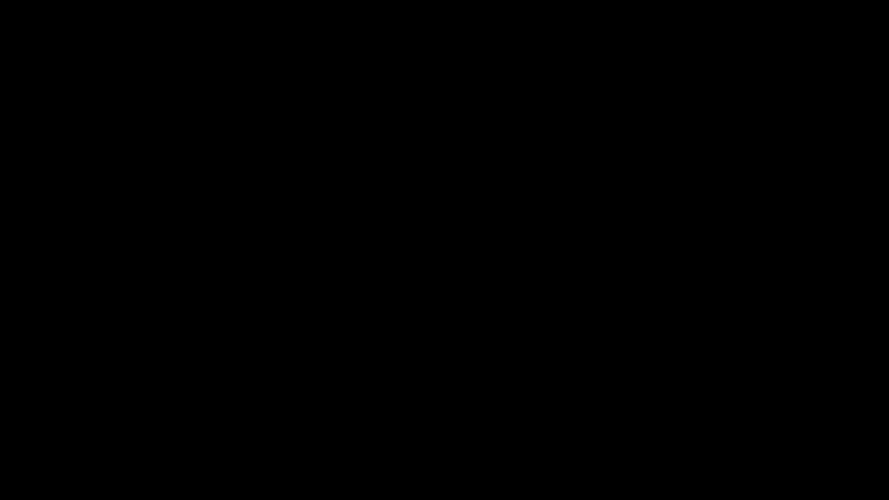
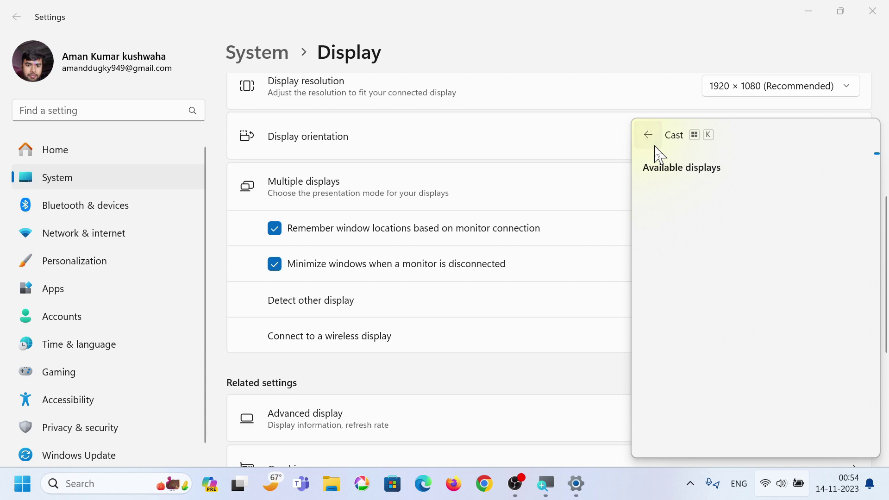
Dismiss the wireless display casting options and open the advanced display information for the internal display
{"action": "left_click", "coordinate": [648, 135]}
{"action": "left_click", "coordinate": [586, 149]}
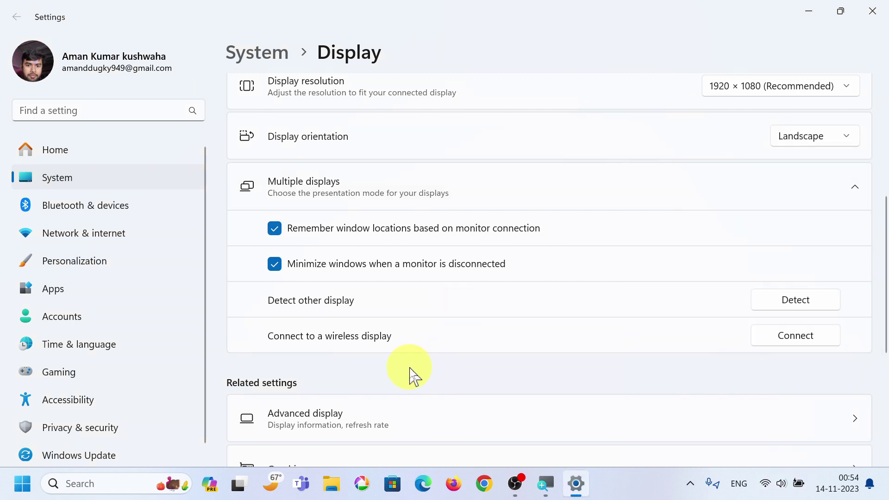
{"action": "scroll", "coordinate": [410, 374], "scroll_direction": "down", "scroll_amount": 3}
{"action": "left_click", "coordinate": [380, 274]}
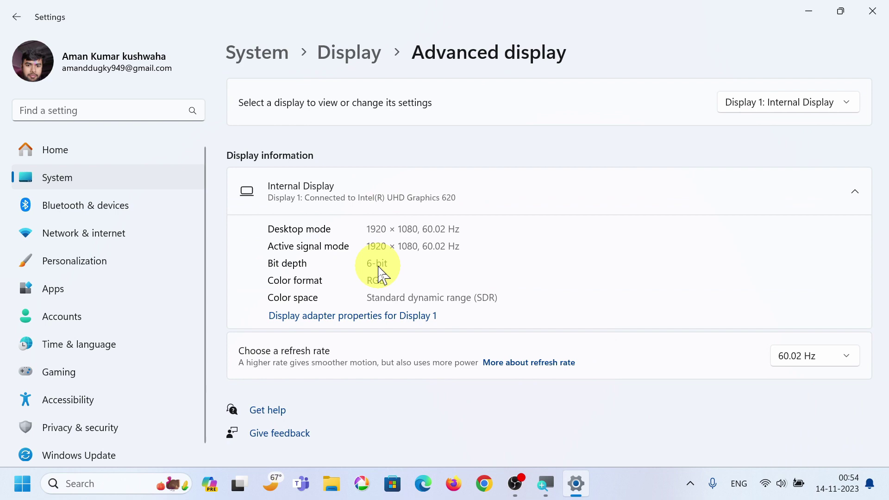
{"action": "key", "text": "super"}
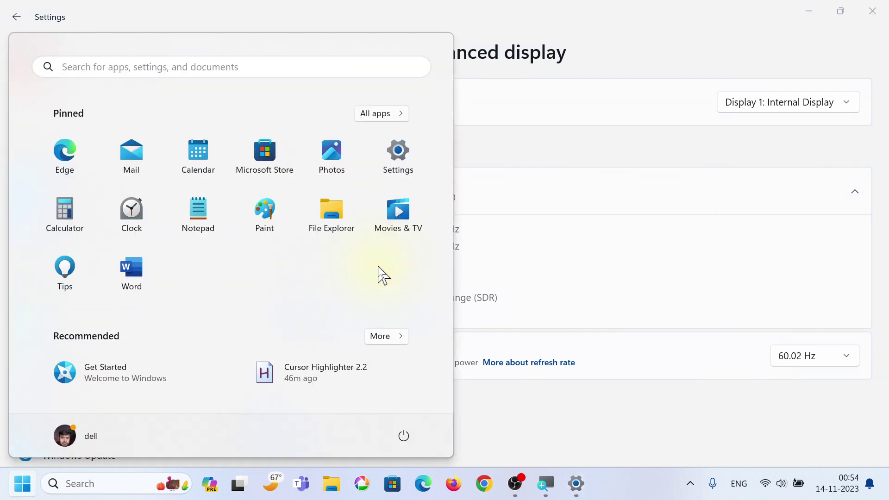
{"action": "key", "text": "super"}
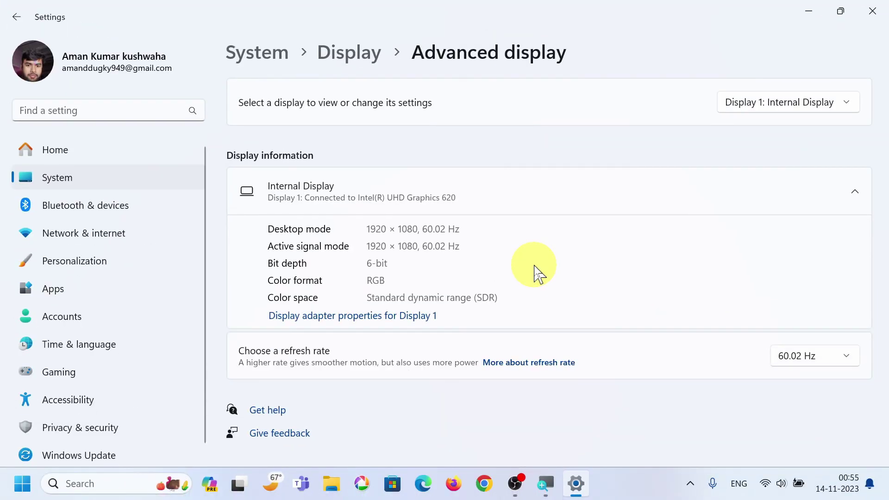
Look through the remaining display settings and the Graphics options for individual apps, and close Settings
{"action": "left_click", "coordinate": [343, 59]}
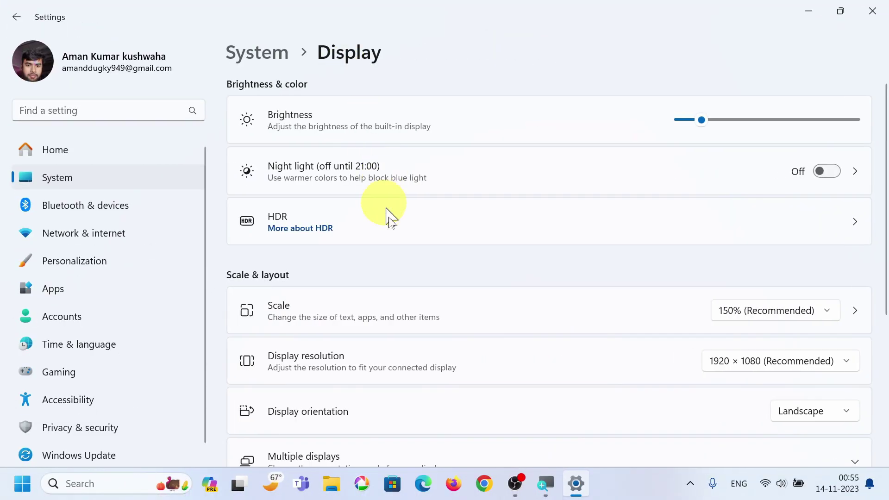
{"action": "scroll", "coordinate": [398, 333], "scroll_direction": "down", "scroll_amount": 3}
{"action": "scroll", "coordinate": [373, 282], "scroll_direction": "down", "scroll_amount": 1}
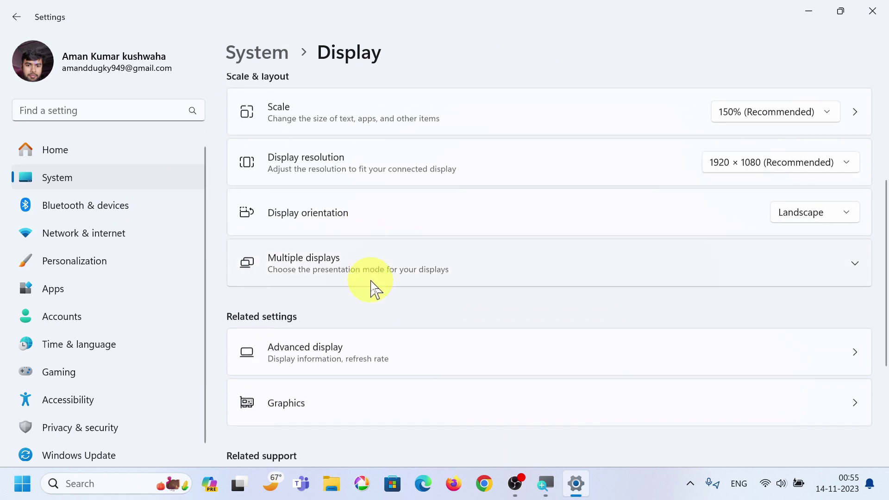
{"action": "scroll", "coordinate": [374, 289], "scroll_direction": "down", "scroll_amount": 2}
{"action": "scroll", "coordinate": [373, 294], "scroll_direction": "down", "scroll_amount": 2}
{"action": "scroll", "coordinate": [372, 294], "scroll_direction": "up", "scroll_amount": 3}
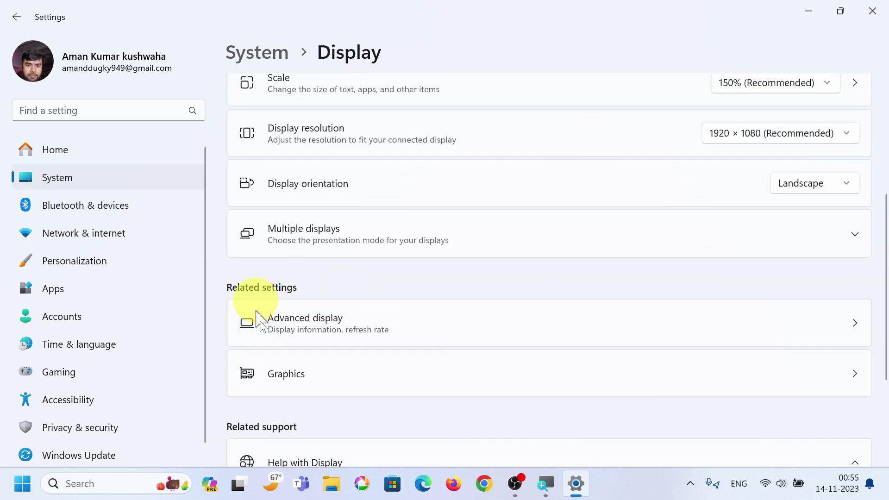
{"action": "left_click", "coordinate": [304, 374]}
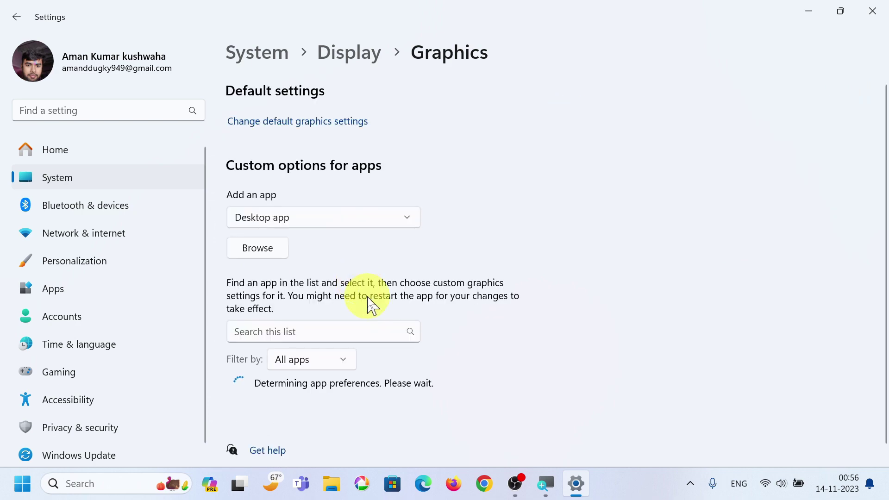
{"action": "scroll", "coordinate": [363, 363], "scroll_direction": "down", "scroll_amount": 1}
{"action": "scroll", "coordinate": [362, 363], "scroll_direction": "down", "scroll_amount": 2}
{"action": "scroll", "coordinate": [359, 357], "scroll_direction": "up", "scroll_amount": 3}
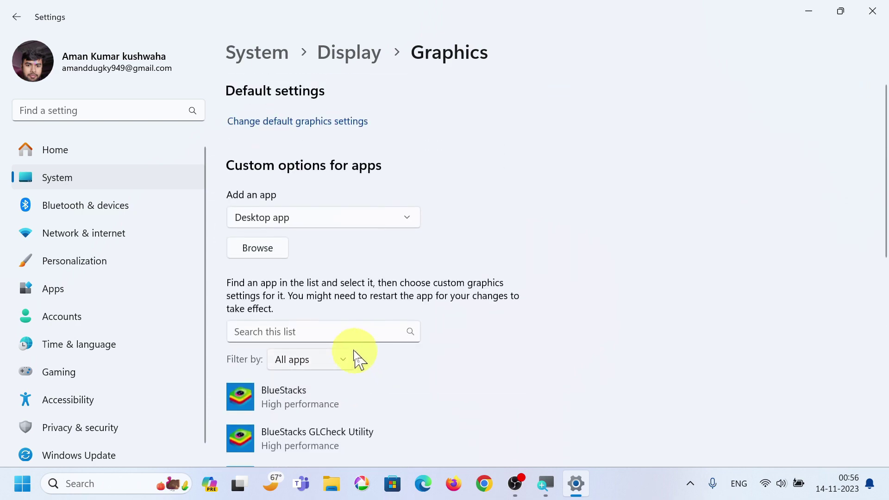
{"action": "left_click", "coordinate": [871, 10]}
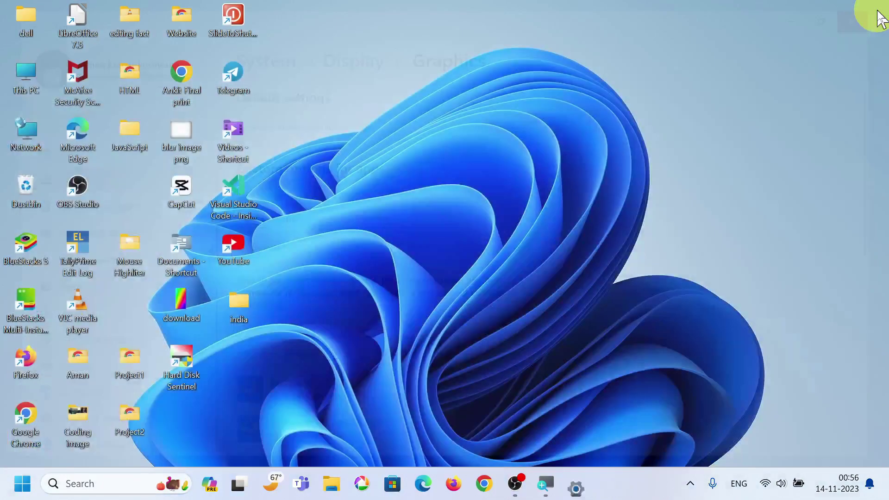
Open the desktop's personalization settings, apply the Windows (dark) theme, and close Settings
{"action": "right_click", "coordinate": [566, 148]}
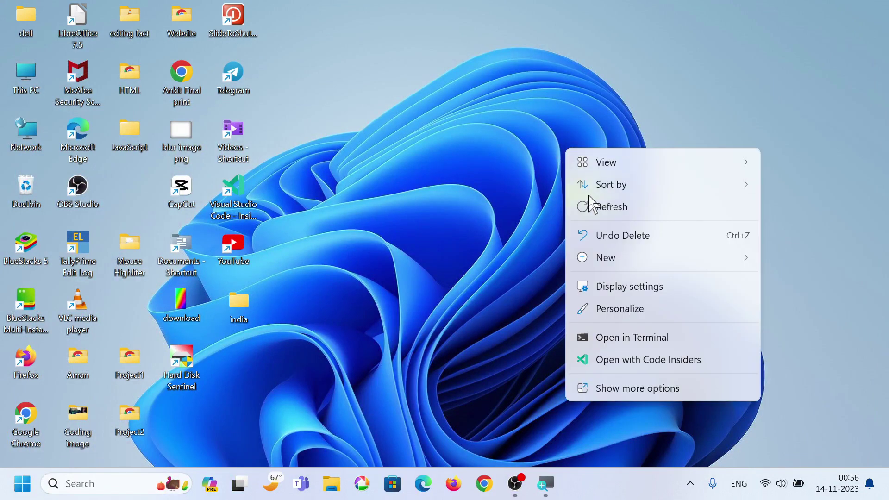
{"action": "left_click", "coordinate": [569, 147]}
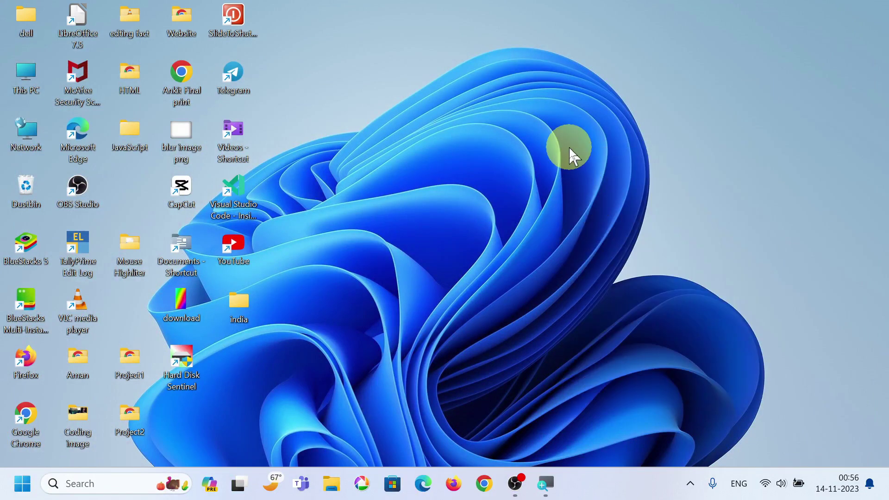
{"action": "right_click", "coordinate": [537, 134]}
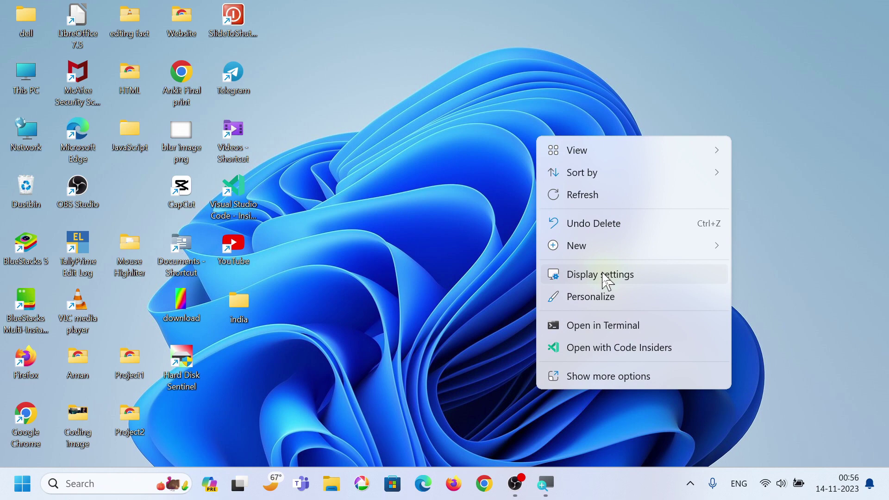
{"action": "left_click", "coordinate": [600, 300]}
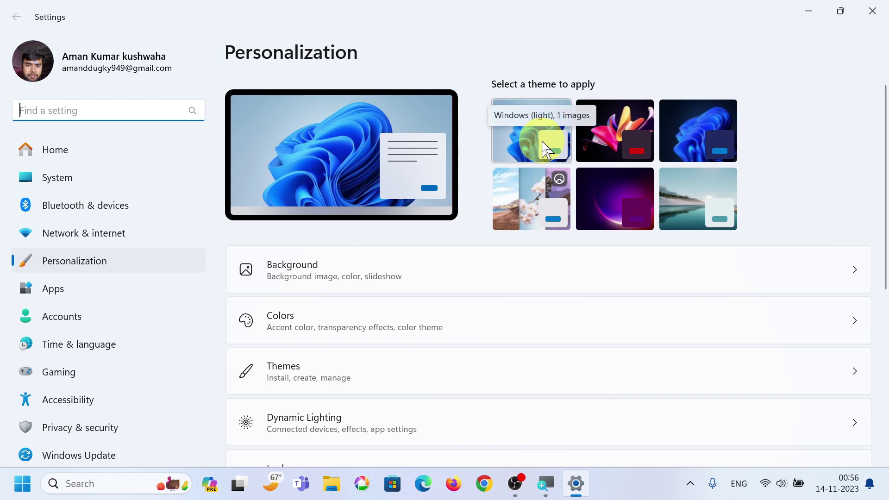
{"action": "left_click", "coordinate": [667, 127]}
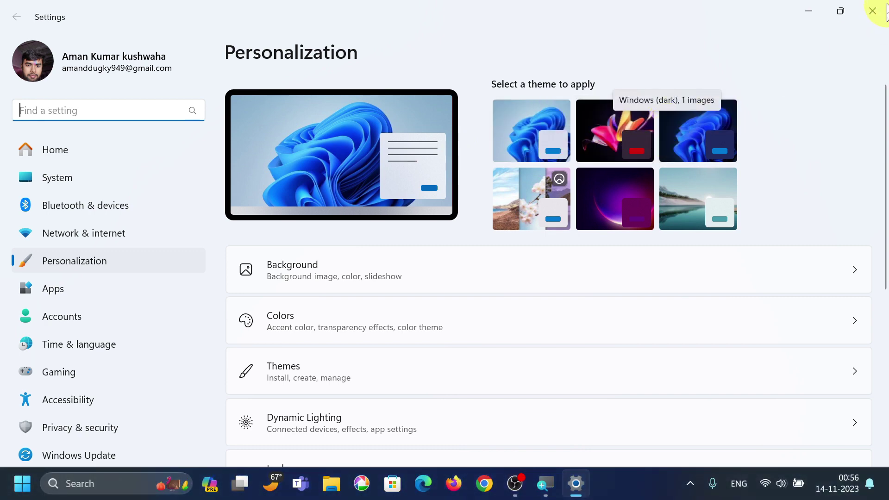
{"action": "left_click", "coordinate": [873, 10]}
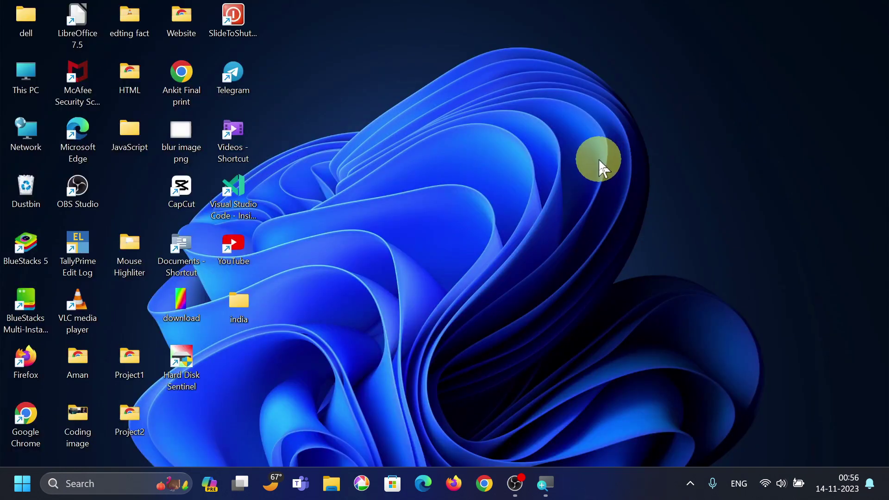
Reopen the desktop's personalization settings, apply the Windows spotlight theme with dynamic images, and close Settings
{"action": "right_click", "coordinate": [577, 127]}
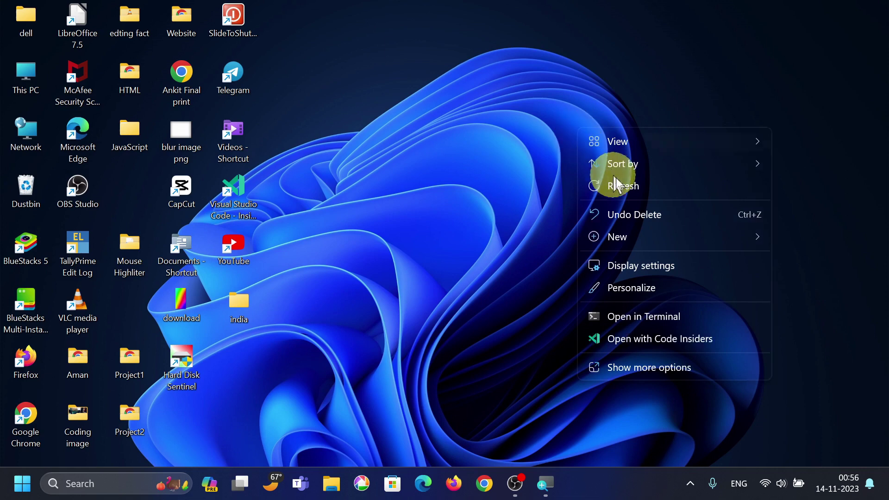
{"action": "left_click", "coordinate": [637, 285]}
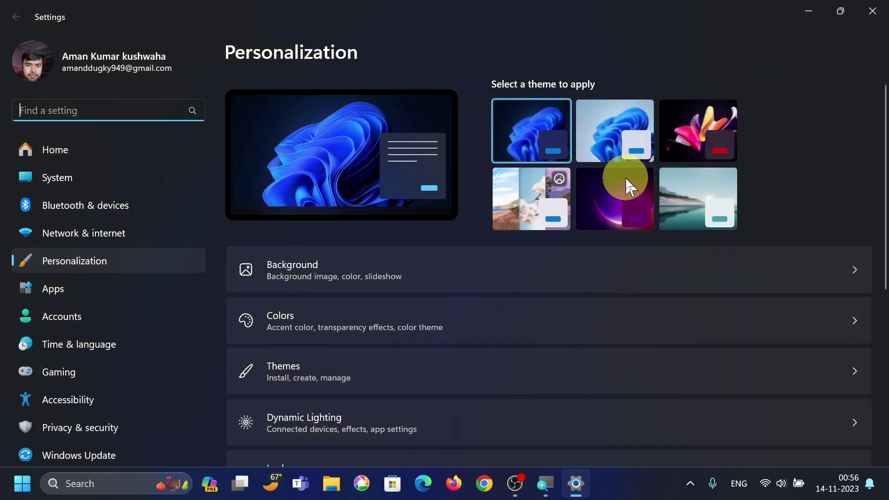
{"action": "left_click", "coordinate": [537, 204]}
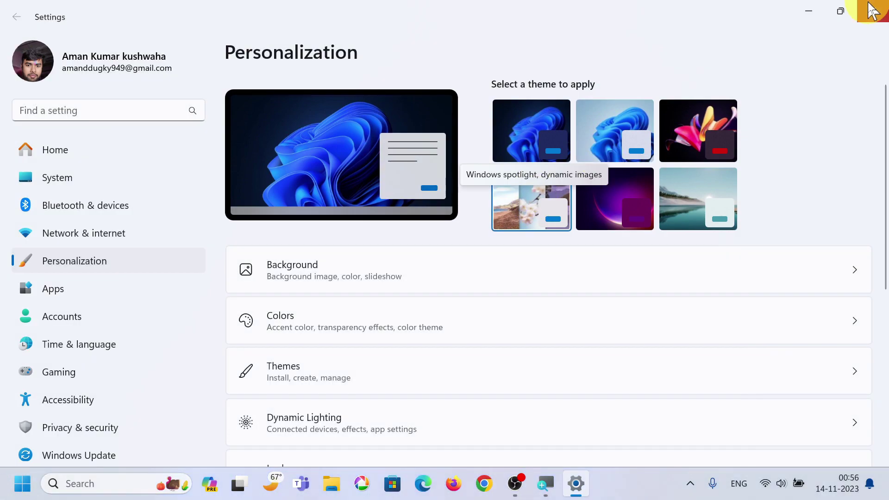
{"action": "left_click", "coordinate": [870, 10]}
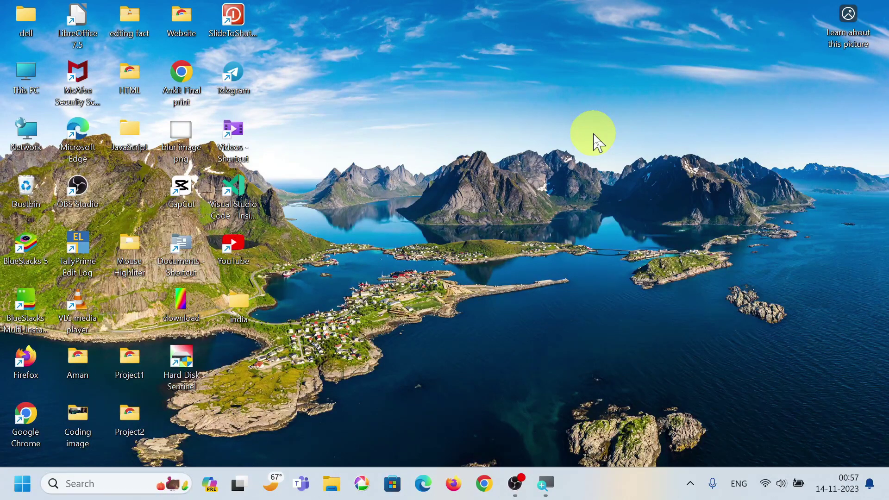
Open the desktop's personalization settings and apply the light Windows theme with the blue bloom background
{"action": "right_click", "coordinate": [594, 135]}
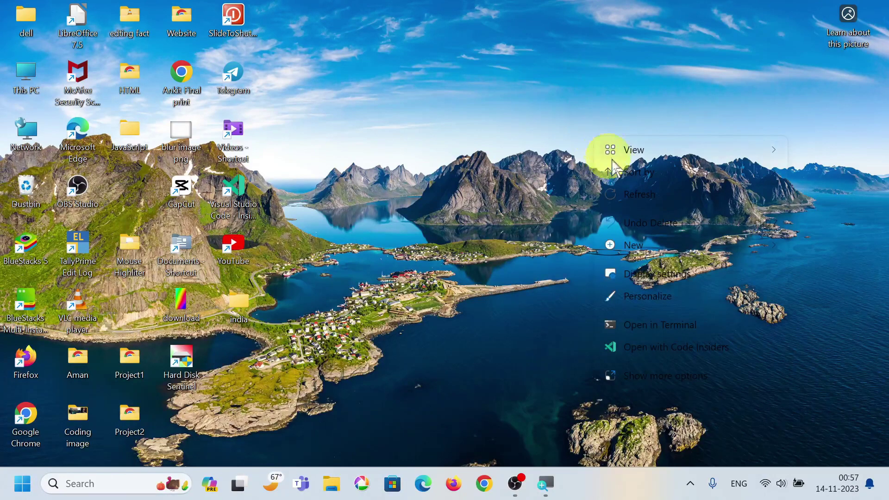
{"action": "left_click", "coordinate": [649, 295]}
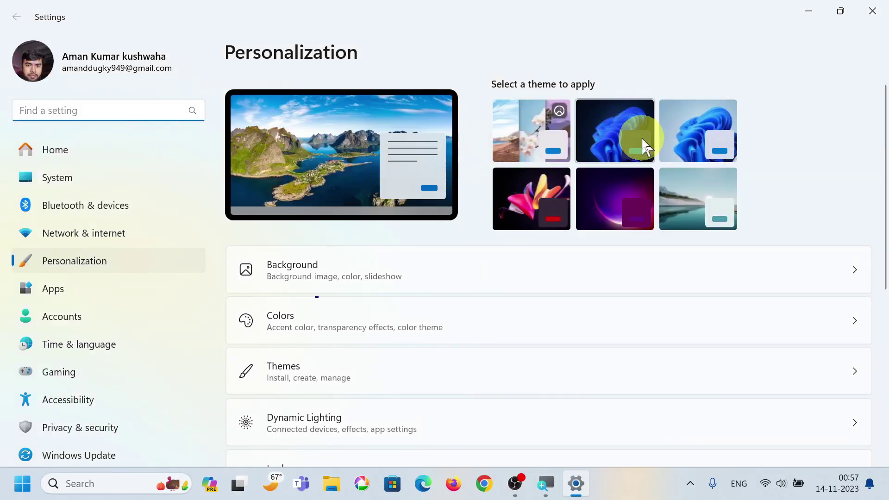
{"action": "left_click", "coordinate": [679, 135]}
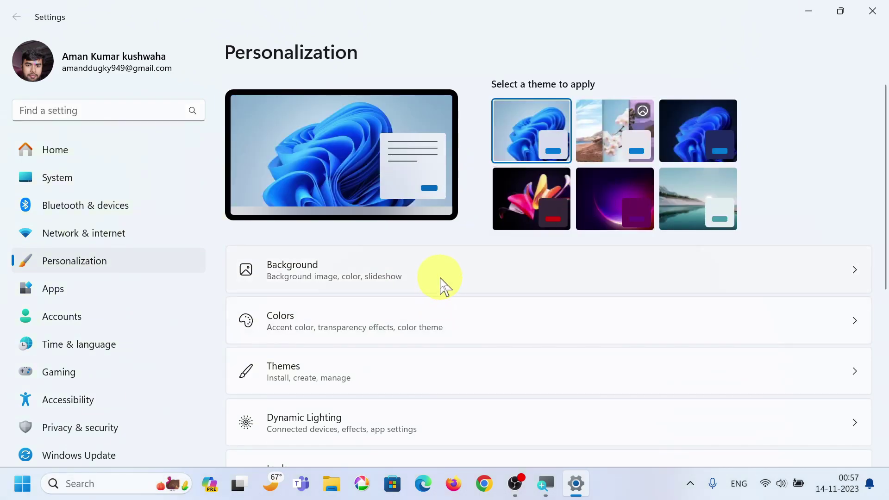
Open the Background settings and look through the recent images, photo choice, desktop image fit and related settings
{"action": "left_click", "coordinate": [440, 278]}
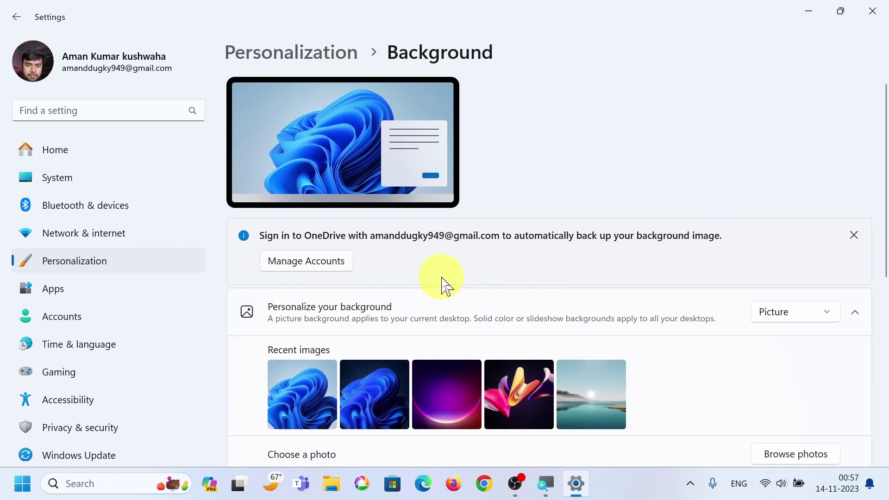
{"action": "scroll", "coordinate": [452, 351], "scroll_direction": "down", "scroll_amount": 3}
{"action": "scroll", "coordinate": [454, 362], "scroll_direction": "down", "scroll_amount": 3}
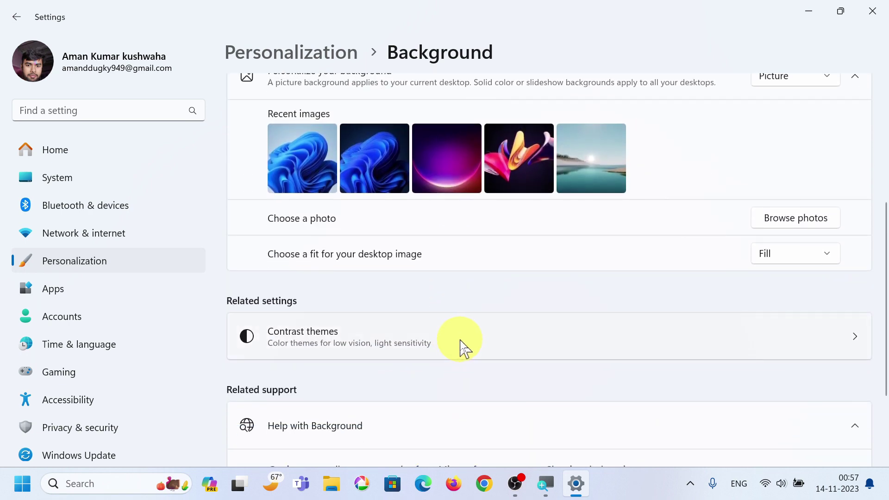
{"action": "scroll", "coordinate": [462, 348], "scroll_direction": "up", "scroll_amount": 3}
{"action": "scroll", "coordinate": [630, 305], "scroll_direction": "down", "scroll_amount": 2}
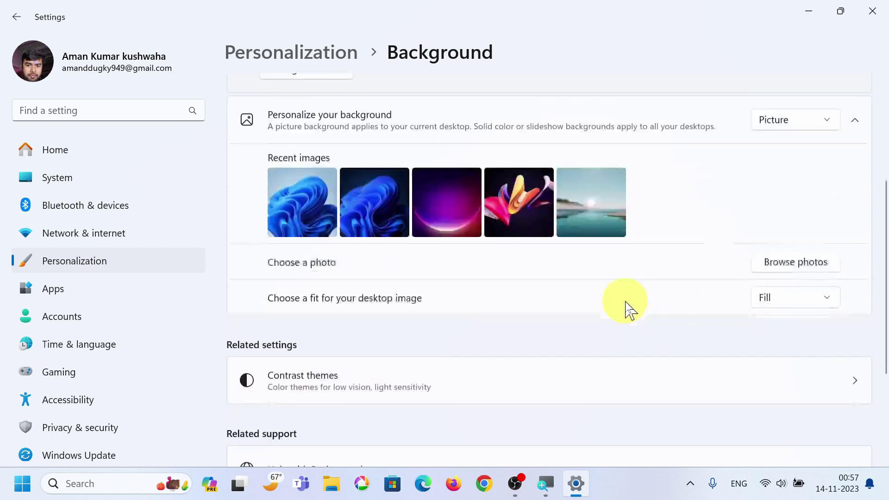
{"action": "scroll", "coordinate": [555, 310], "scroll_direction": "down", "scroll_amount": 2}
{"action": "scroll", "coordinate": [468, 334], "scroll_direction": "up", "scroll_amount": 1}
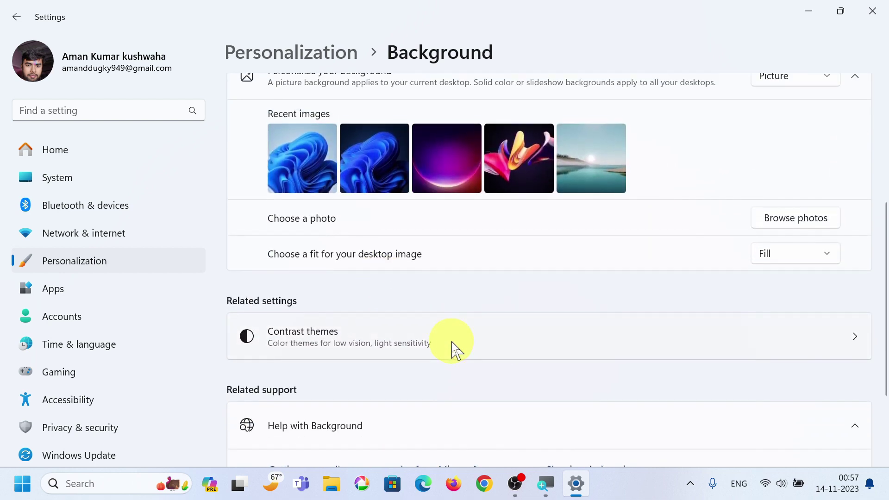
View the available contrast themes without choosing one, and go through the related Themes page back to Personalization
{"action": "left_click", "coordinate": [452, 344]}
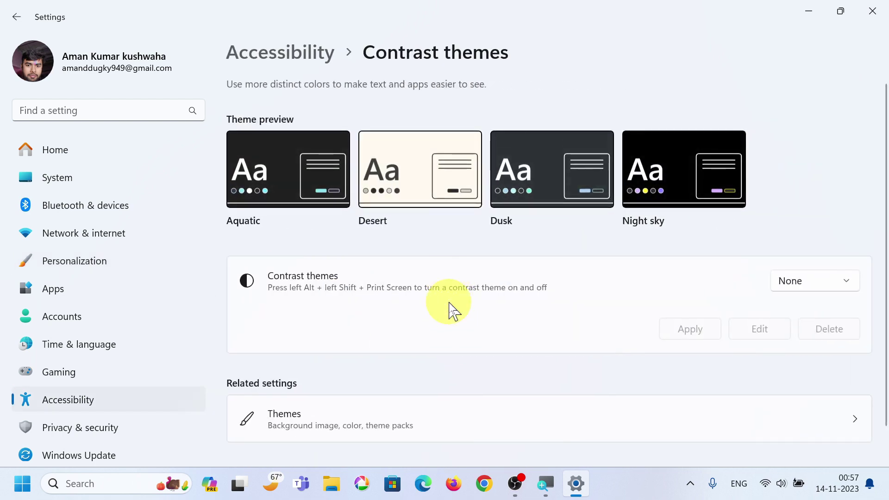
{"action": "scroll", "coordinate": [451, 309], "scroll_direction": "down", "scroll_amount": 1}
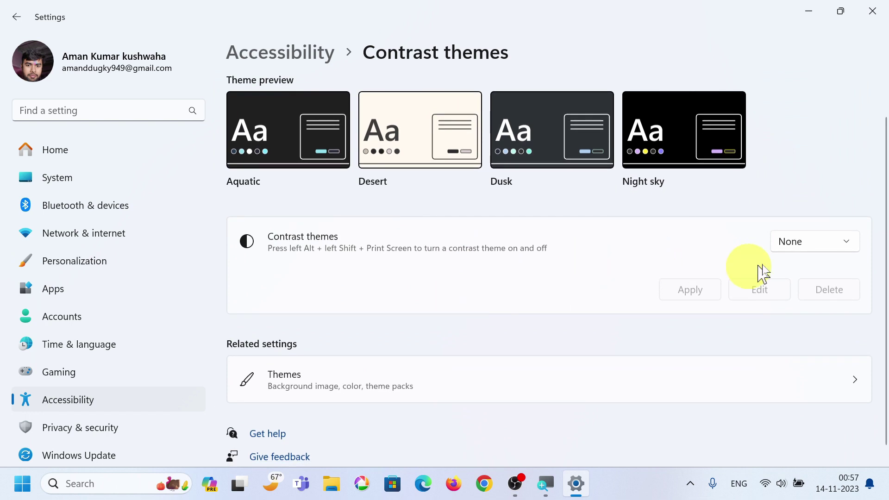
{"action": "left_click", "coordinate": [790, 245]}
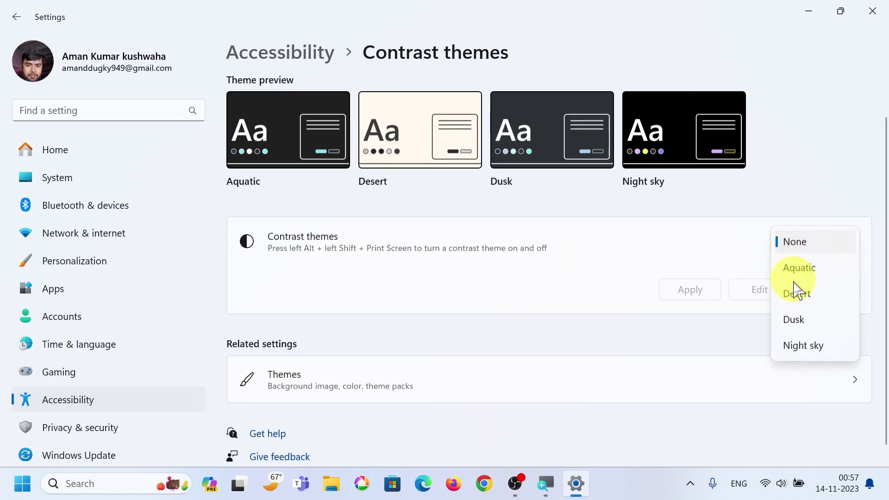
{"action": "left_click", "coordinate": [741, 254]}
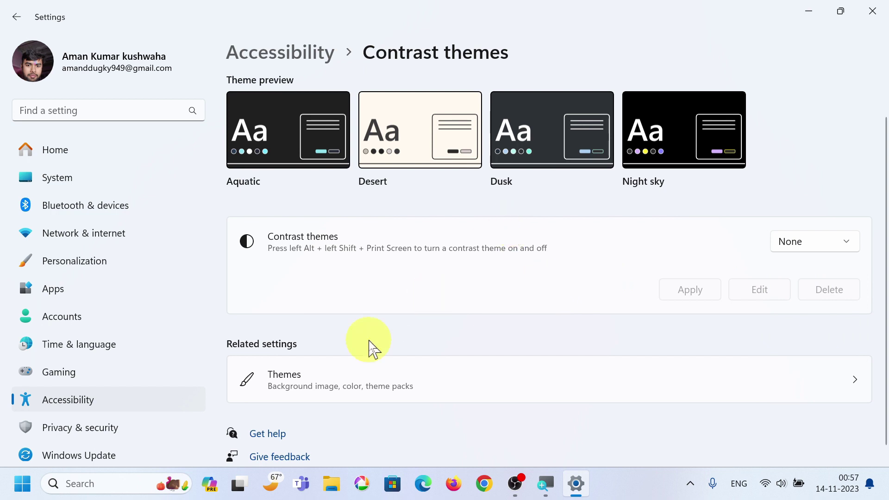
{"action": "left_click", "coordinate": [391, 390]}
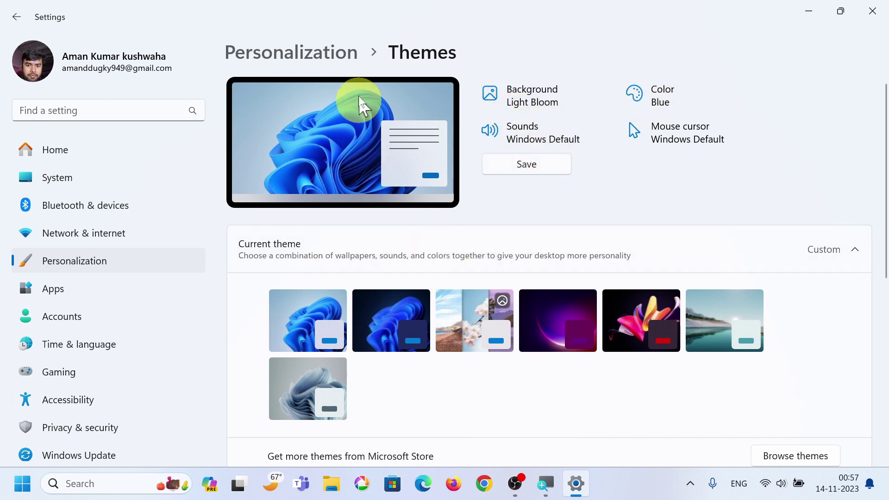
{"action": "left_click", "coordinate": [309, 56]}
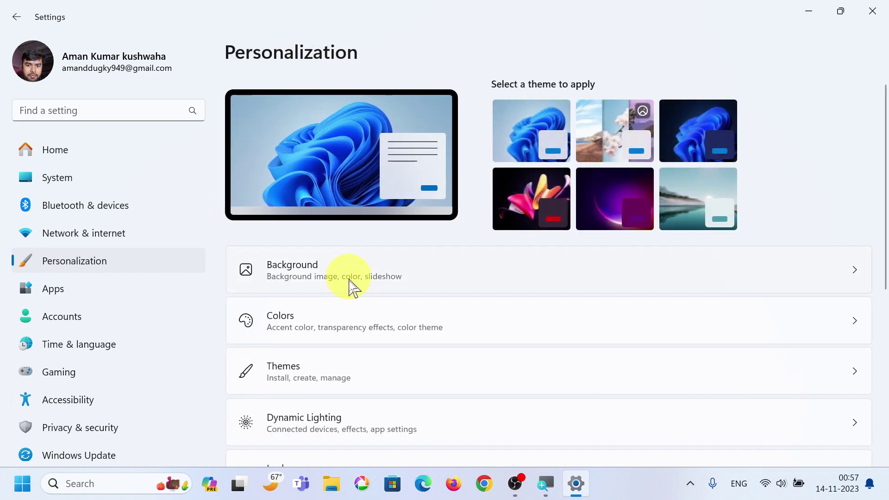
Examine the color mode, transparency effects and accent color choices in the Colors settings, and return to Personalization
{"action": "scroll", "coordinate": [350, 287], "scroll_direction": "down", "scroll_amount": 2}
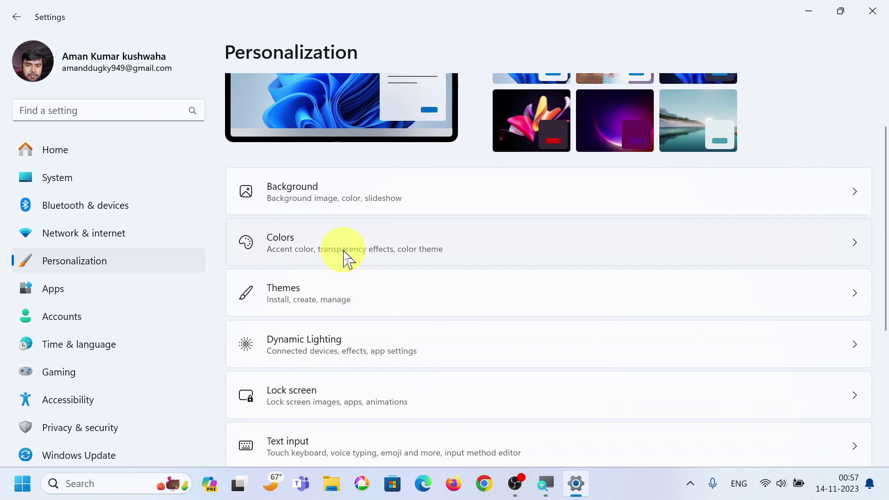
{"action": "left_click", "coordinate": [346, 259]}
{"action": "scroll", "coordinate": [340, 272], "scroll_direction": "down", "scroll_amount": 3}
{"action": "scroll", "coordinate": [342, 273], "scroll_direction": "up", "scroll_amount": 2}
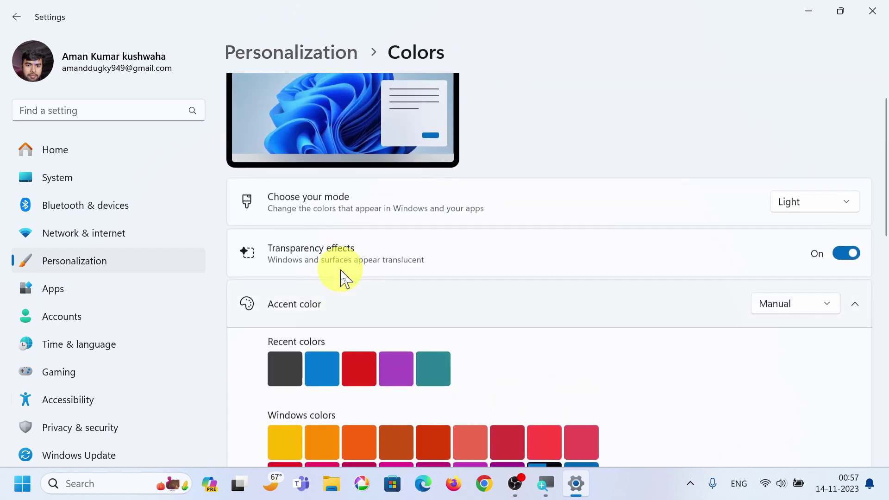
{"action": "scroll", "coordinate": [345, 277], "scroll_direction": "down", "scroll_amount": 3}
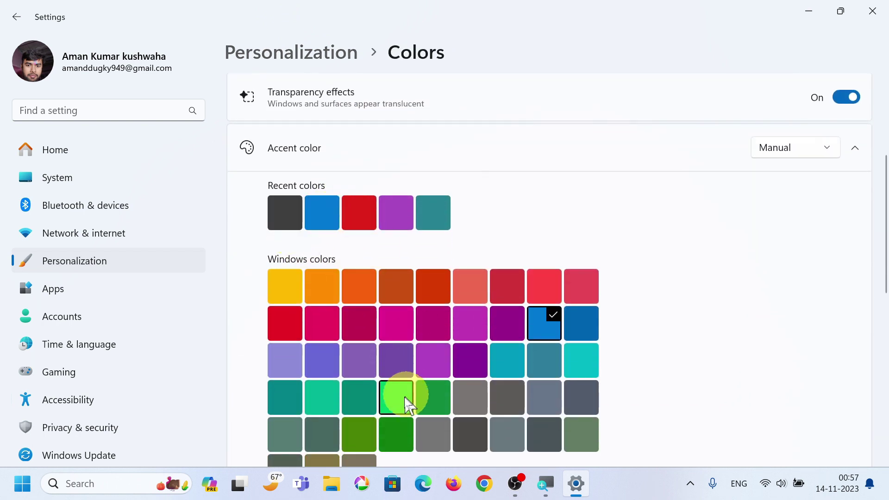
{"action": "scroll", "coordinate": [460, 365], "scroll_direction": "down", "scroll_amount": 1}
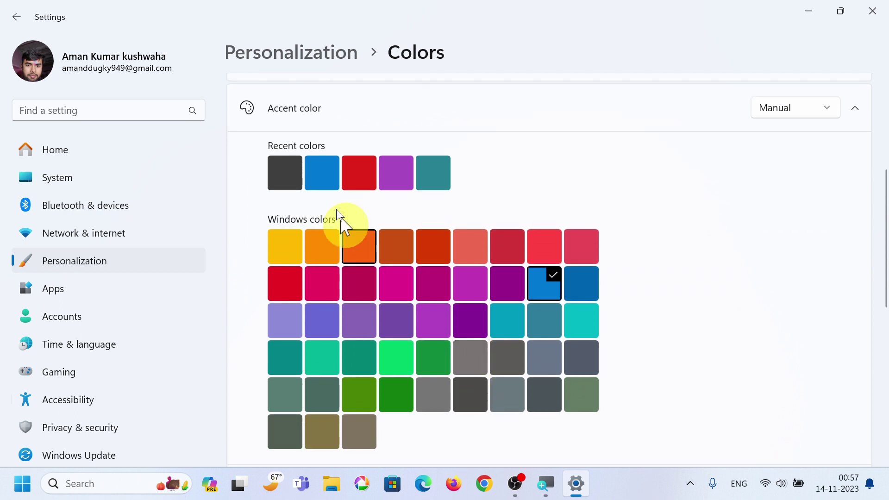
{"action": "scroll", "coordinate": [347, 301], "scroll_direction": "down", "scroll_amount": 2}
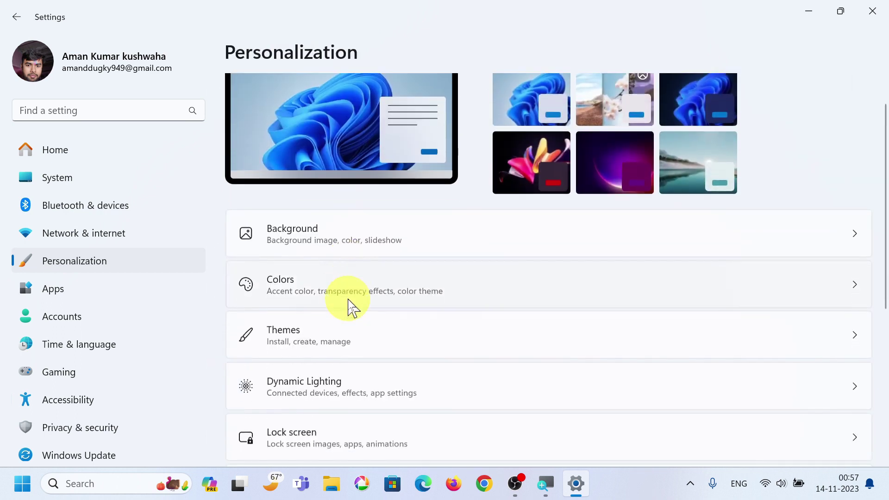
Open the Themes settings and look through the current theme choices and the Microsoft Store option
{"action": "left_click", "coordinate": [347, 306]}
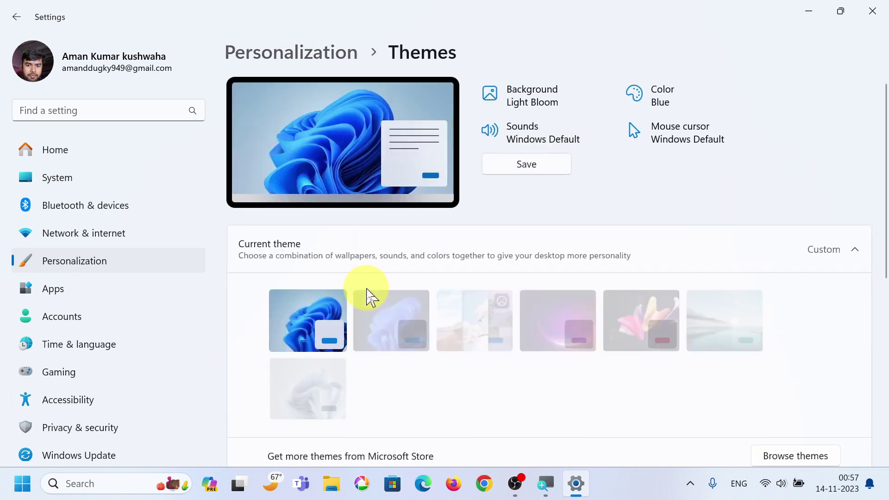
{"action": "scroll", "coordinate": [386, 293], "scroll_direction": "down", "scroll_amount": 3}
{"action": "scroll", "coordinate": [412, 294], "scroll_direction": "down", "scroll_amount": 2}
{"action": "scroll", "coordinate": [413, 294], "scroll_direction": "up", "scroll_amount": 2}
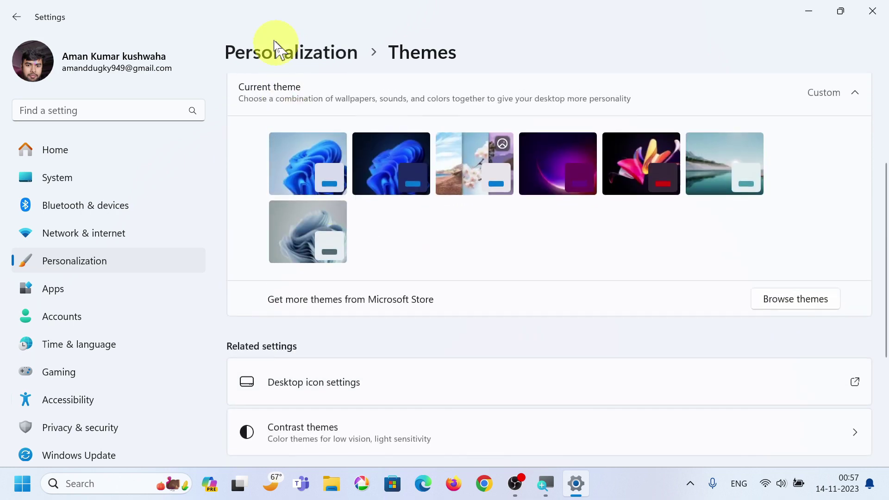
{"action": "left_click_drag", "start_coordinate": [280, 32], "coordinate": [287, 55]}
{"action": "left_click", "coordinate": [412, 29]}
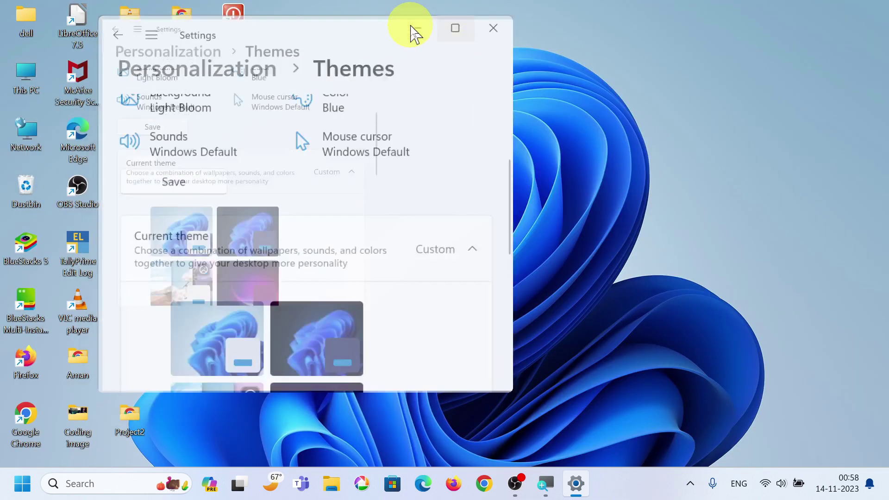
{"action": "left_click", "coordinate": [269, 159]}
Check the related settings and support options for themes, and return to the main Personalization page
{"action": "scroll", "coordinate": [324, 283], "scroll_direction": "down", "scroll_amount": 3}
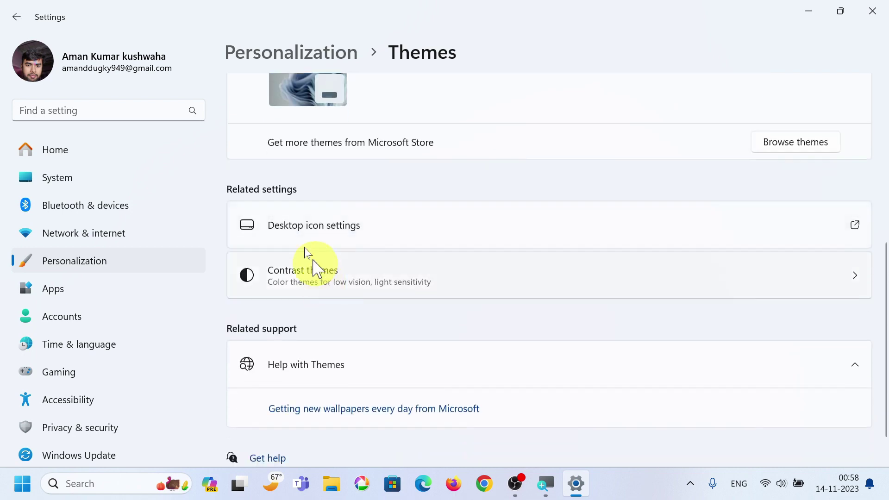
{"action": "scroll", "coordinate": [313, 264], "scroll_direction": "up", "scroll_amount": 2}
{"action": "left_click", "coordinate": [288, 51]}
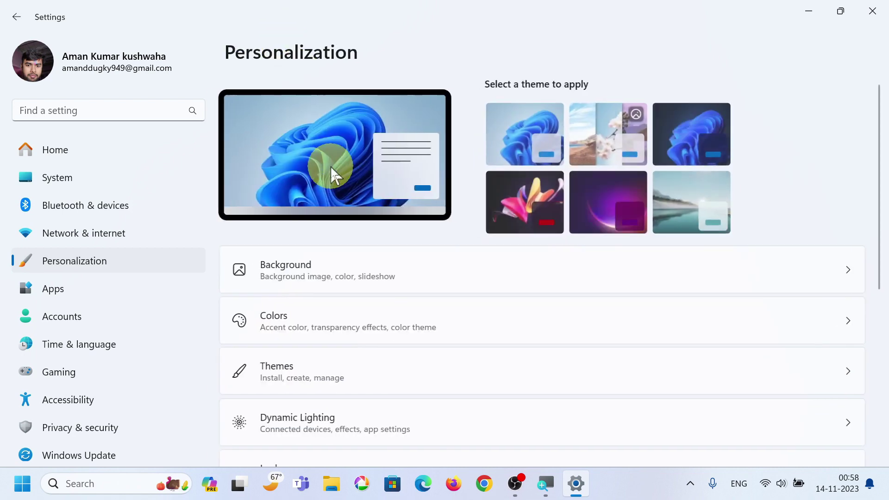
Open the Lock screen settings, set the lock screen to Picture and choose the sunset lake image
{"action": "scroll", "coordinate": [351, 227], "scroll_direction": "down", "scroll_amount": 5}
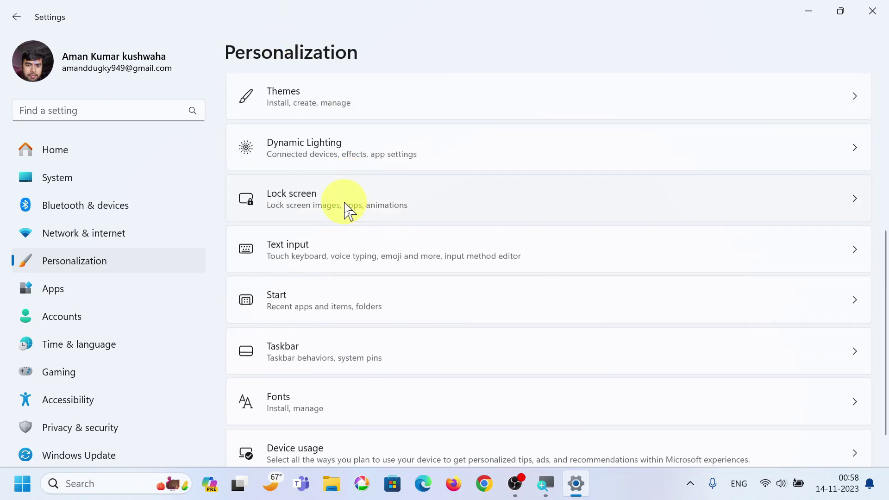
{"action": "left_click", "coordinate": [347, 210]}
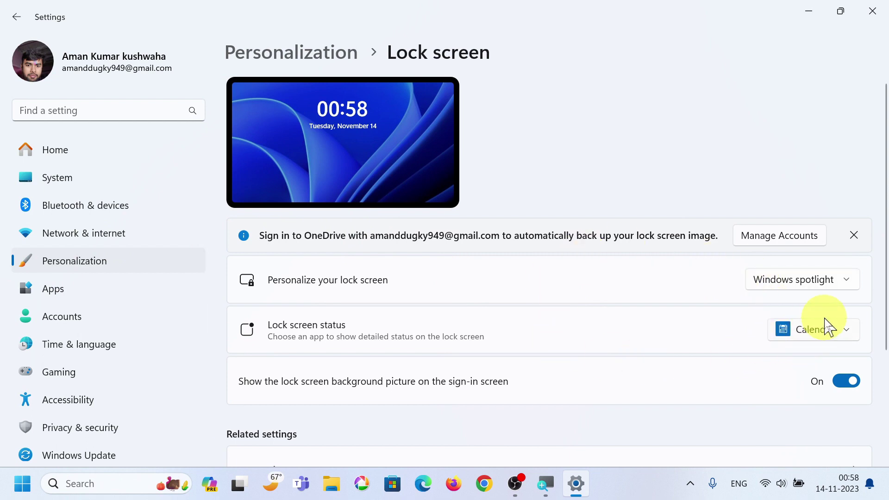
{"action": "left_click", "coordinate": [842, 297]}
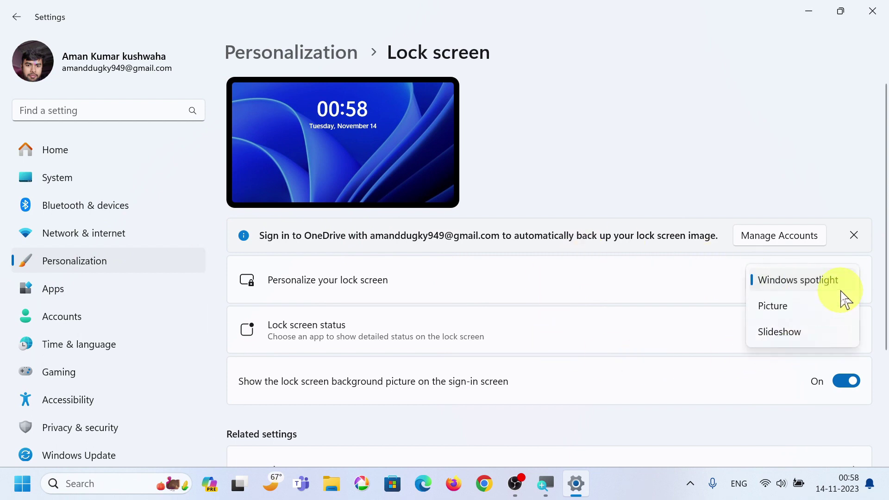
{"action": "left_click", "coordinate": [819, 319]}
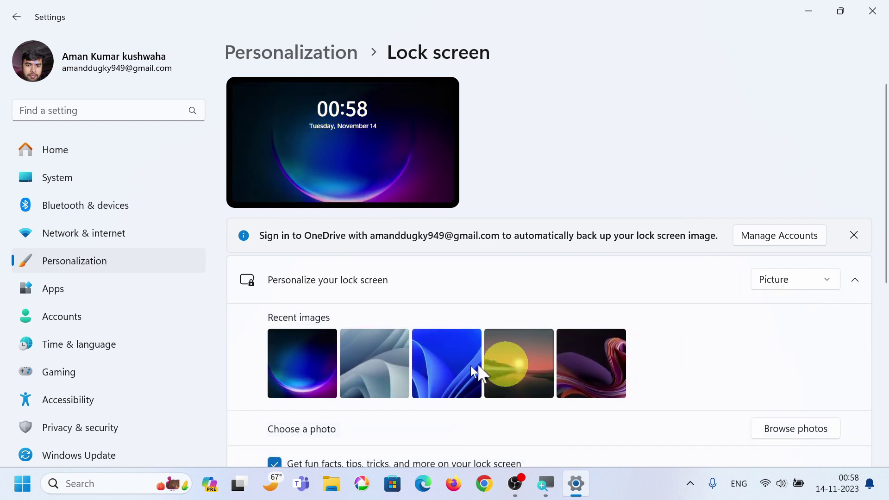
{"action": "left_click", "coordinate": [505, 365]}
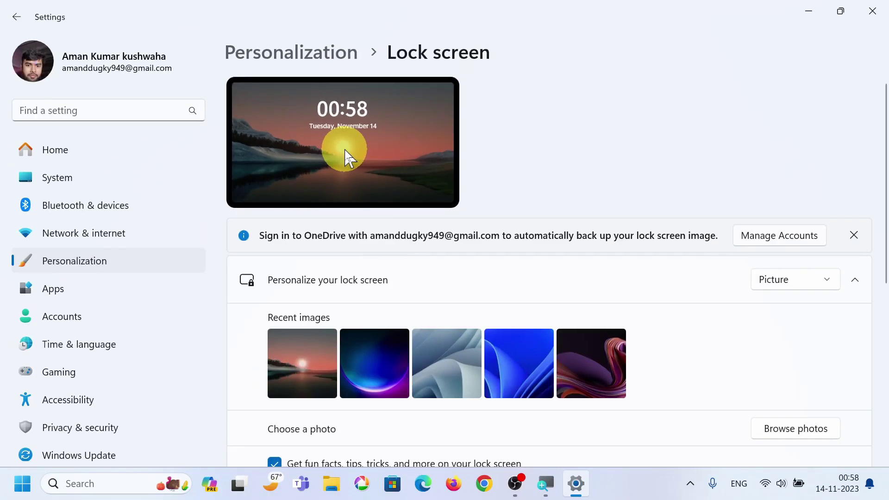
Switch the lock screen personalization to Slideshow and view its album and advanced slideshow options
{"action": "left_click", "coordinate": [816, 294]}
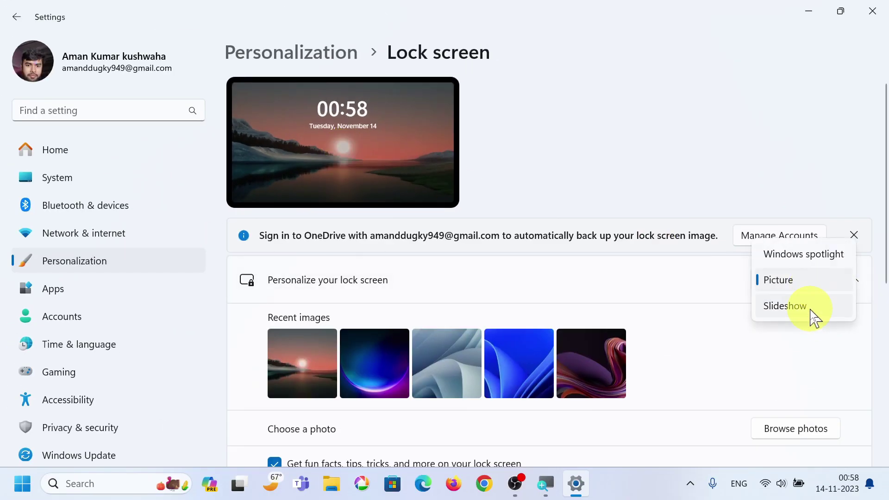
{"action": "left_click", "coordinate": [810, 307]}
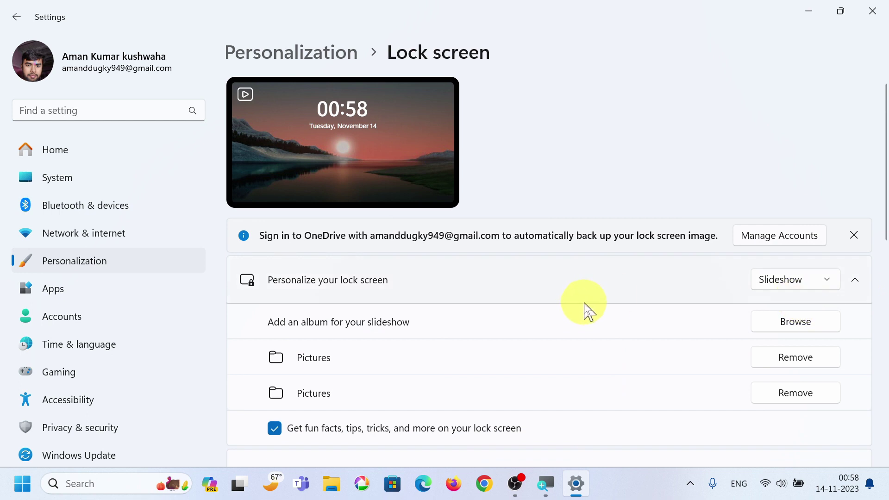
{"action": "scroll", "coordinate": [526, 373], "scroll_direction": "down", "scroll_amount": 2}
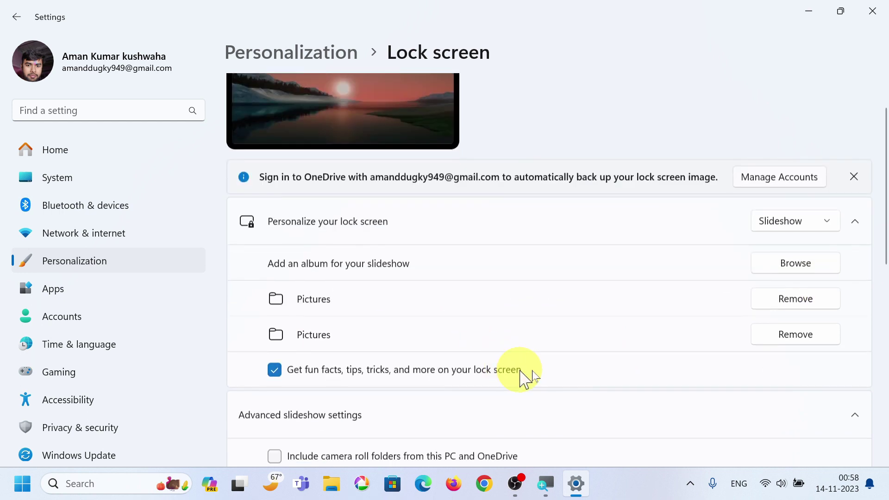
Set the lock screen to Windows spotlight and view the lock screen status app choices without changing the selected app
{"action": "left_click", "coordinate": [814, 217]}
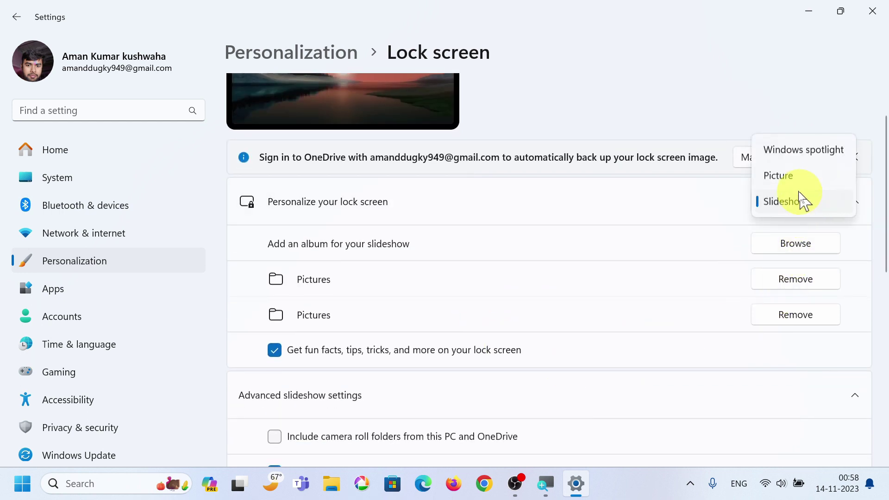
{"action": "left_click", "coordinate": [803, 150]}
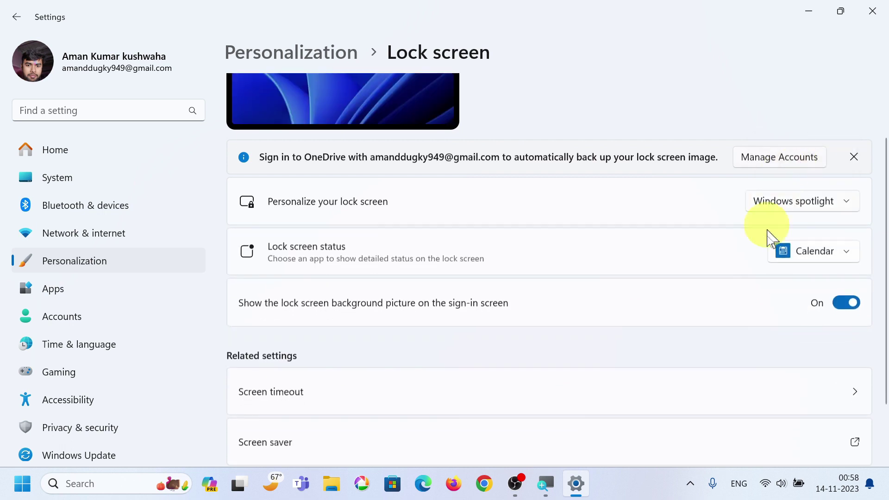
{"action": "left_click", "coordinate": [817, 262]}
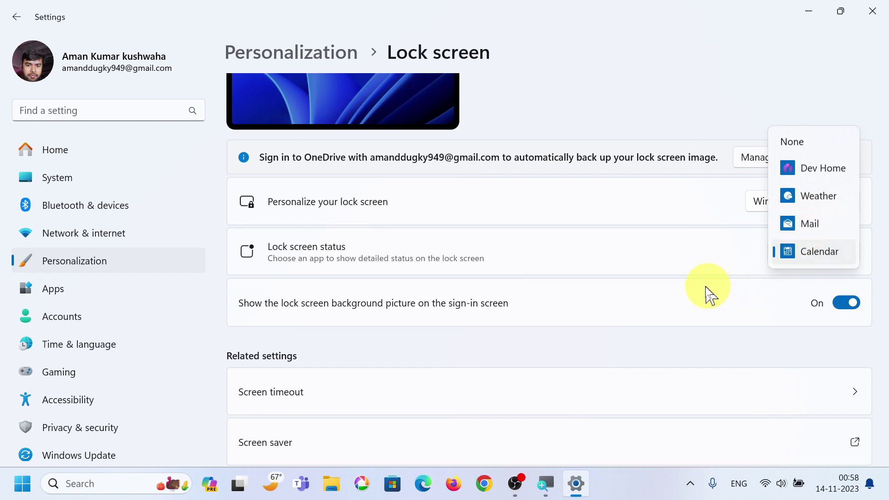
{"action": "left_click", "coordinate": [659, 254]}
{"action": "scroll", "coordinate": [574, 355], "scroll_direction": "down", "scroll_amount": 2}
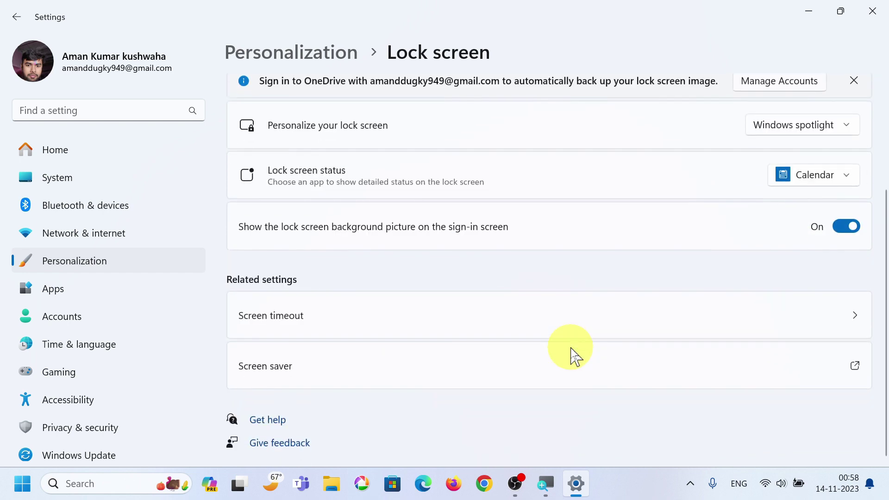
Return to the Personalization page, open the Taskbar settings and review the taskbar items and system tray icons
{"action": "scroll", "coordinate": [571, 355], "scroll_direction": "up", "scroll_amount": 4}
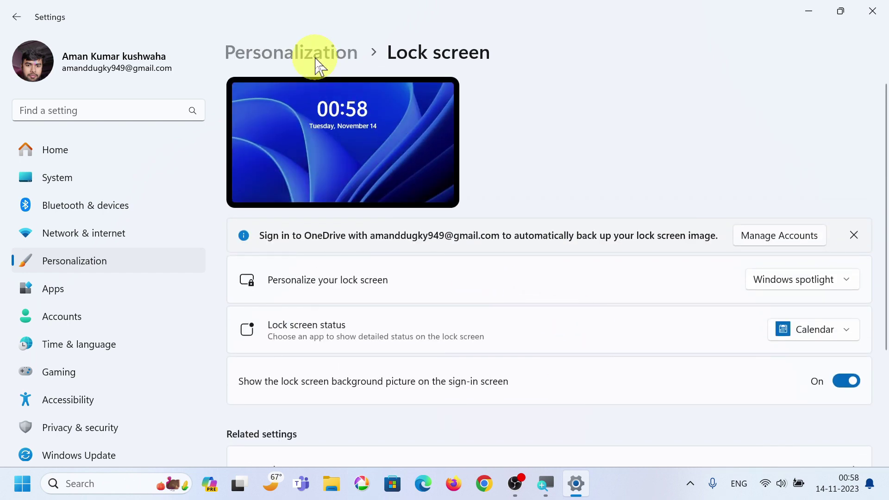
{"action": "left_click", "coordinate": [316, 59]}
{"action": "scroll", "coordinate": [387, 313], "scroll_direction": "down", "scroll_amount": 5}
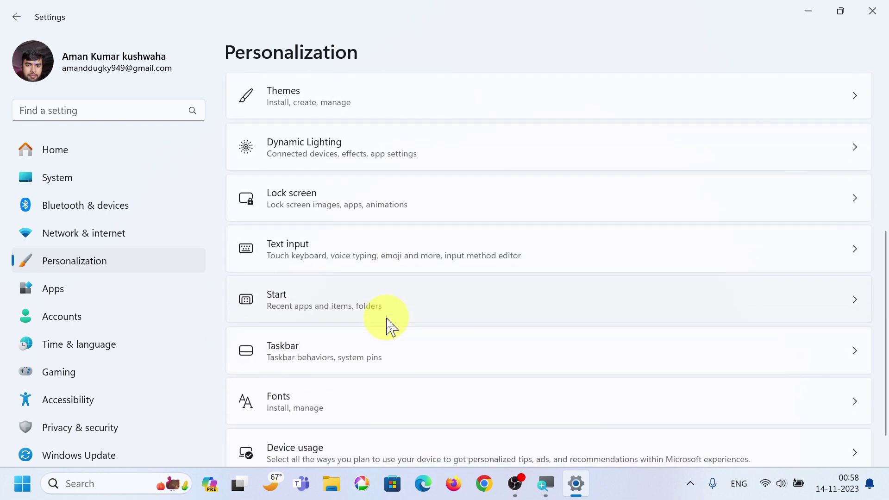
{"action": "scroll", "coordinate": [388, 325], "scroll_direction": "down", "scroll_amount": 1}
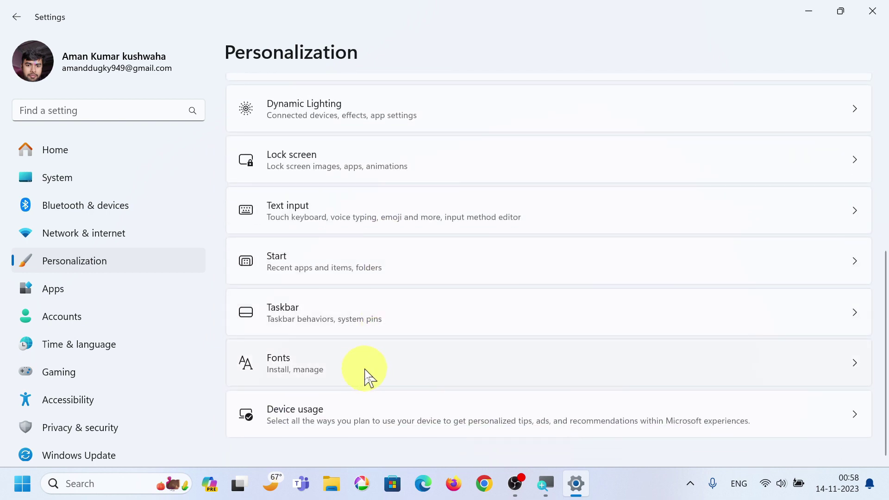
{"action": "left_click", "coordinate": [357, 319]}
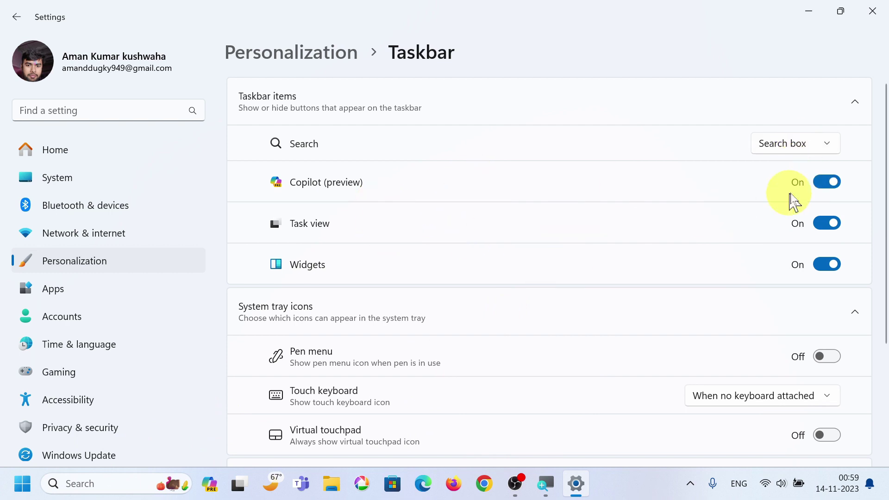
{"action": "scroll", "coordinate": [560, 278], "scroll_direction": "down", "scroll_amount": 2}
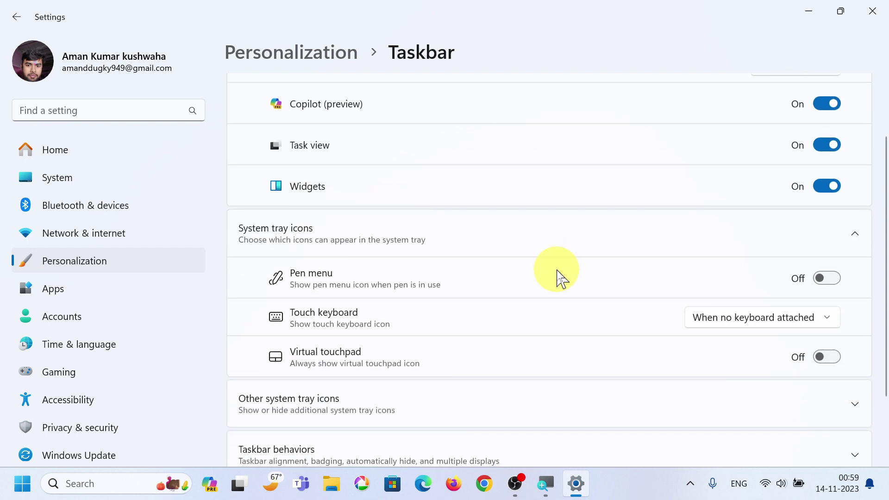
{"action": "scroll", "coordinate": [557, 276], "scroll_direction": "down", "scroll_amount": 1}
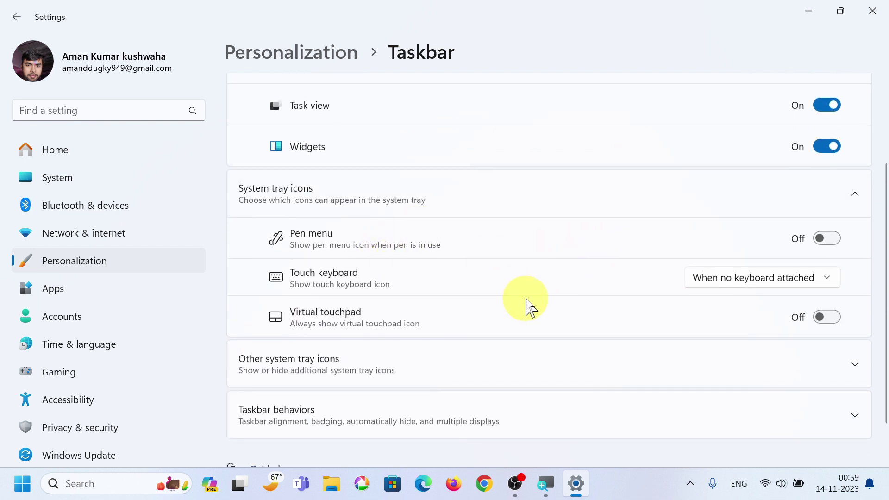
{"action": "scroll", "coordinate": [714, 288], "scroll_direction": "down", "scroll_amount": 1}
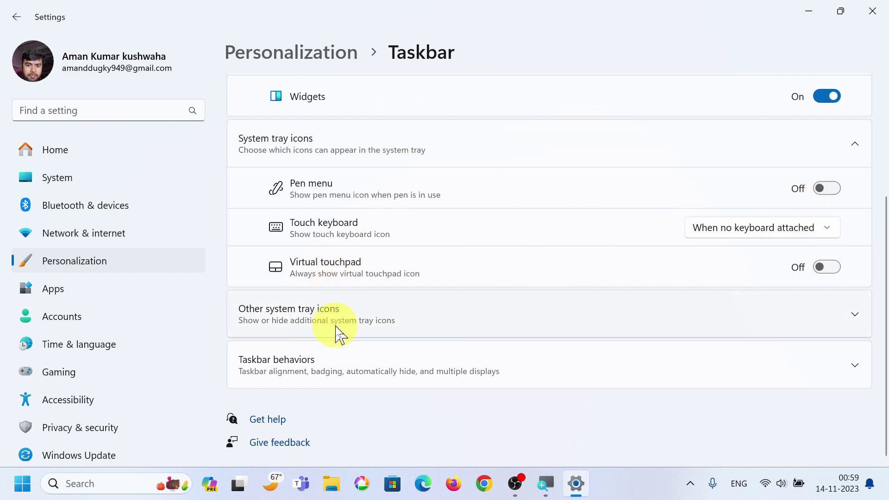
Expand the other system tray icons, look through the listed apps, and collapse the list again
{"action": "left_click", "coordinate": [373, 318]}
{"action": "scroll", "coordinate": [502, 353], "scroll_direction": "down", "scroll_amount": 3}
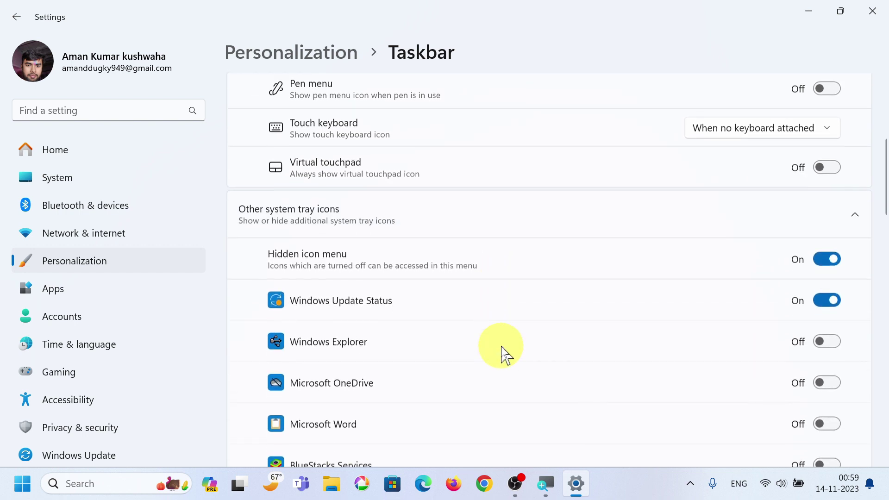
{"action": "scroll", "coordinate": [504, 352], "scroll_direction": "down", "scroll_amount": 5}
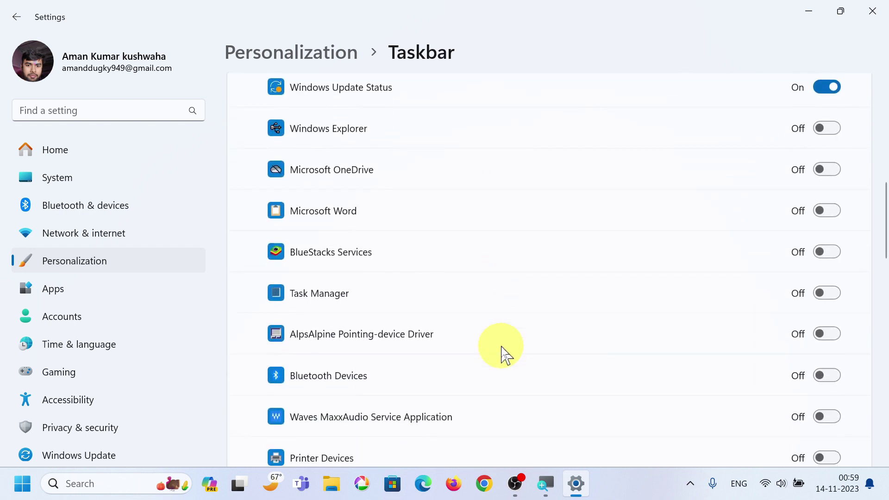
{"action": "scroll", "coordinate": [503, 352], "scroll_direction": "up", "scroll_amount": 3}
{"action": "scroll", "coordinate": [463, 259], "scroll_direction": "up", "scroll_amount": 2}
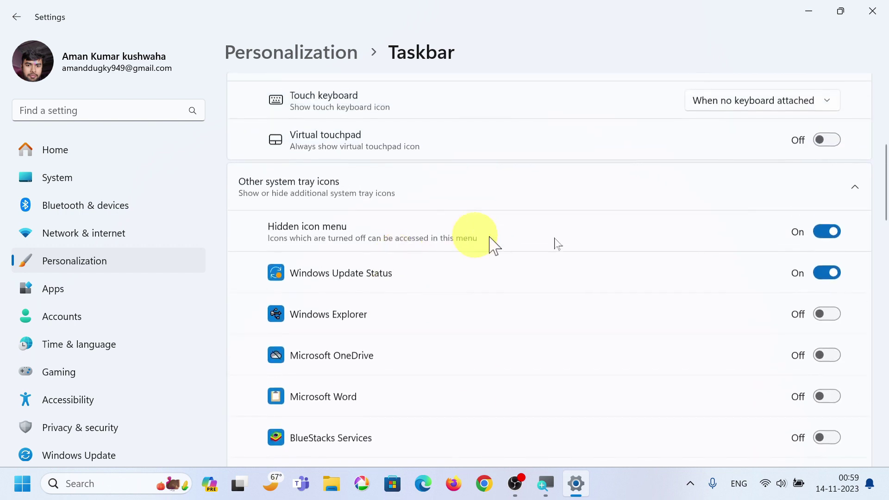
{"action": "left_click", "coordinate": [859, 204]}
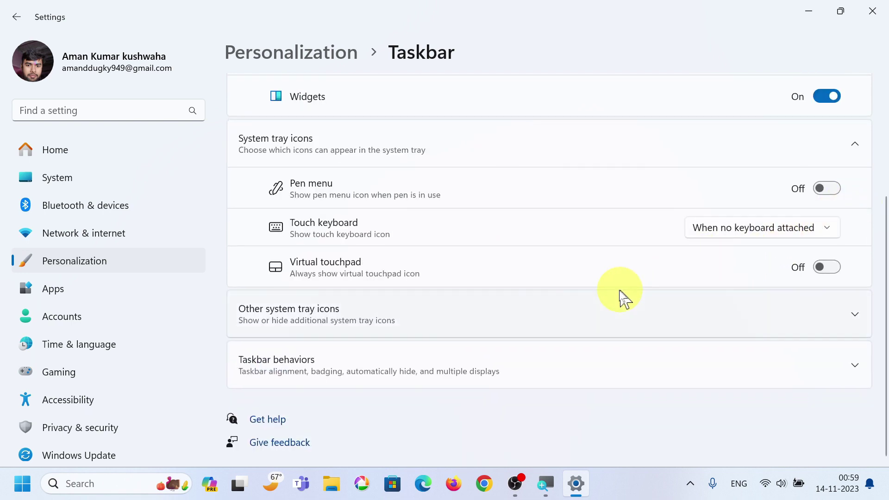
Expand the taskbar behaviors, change the taskbar alignment to Center and set it back to Left
{"action": "left_click", "coordinate": [348, 374]}
{"action": "scroll", "coordinate": [398, 324], "scroll_direction": "down", "scroll_amount": 4}
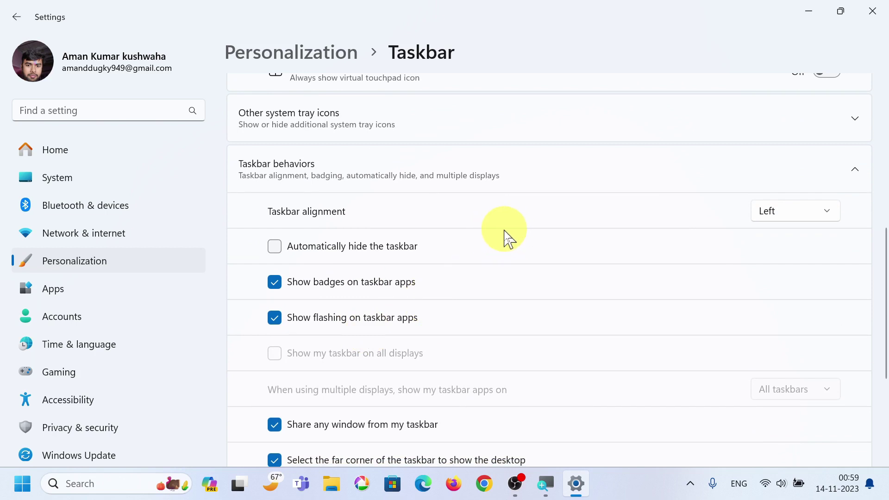
{"action": "left_click", "coordinate": [803, 218]}
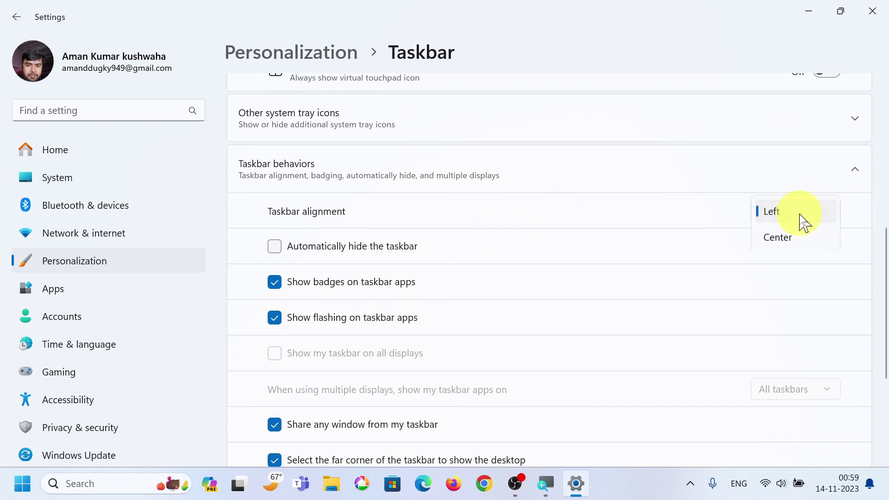
{"action": "left_click", "coordinate": [795, 239]}
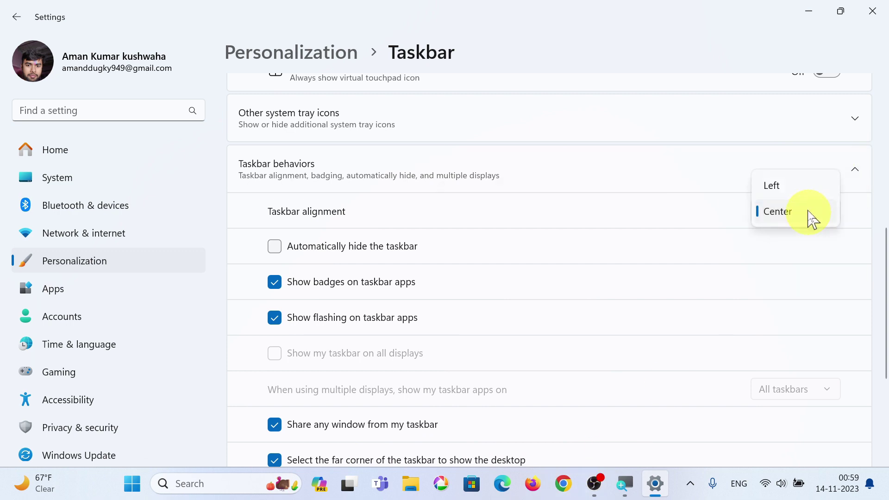
{"action": "left_click", "coordinate": [804, 194]}
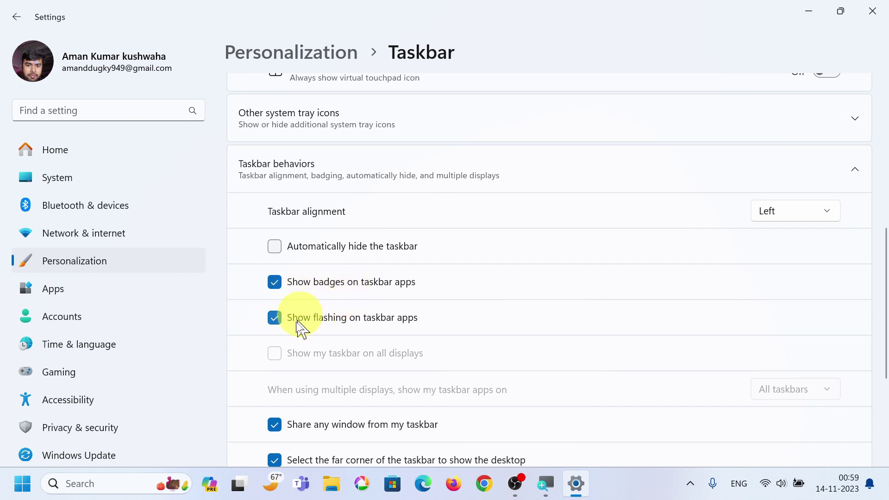
Review the remaining taskbar behaviors, turn on automatic hiding of the taskbar and turn it off again
{"action": "scroll", "coordinate": [296, 331], "scroll_direction": "down", "scroll_amount": 2}
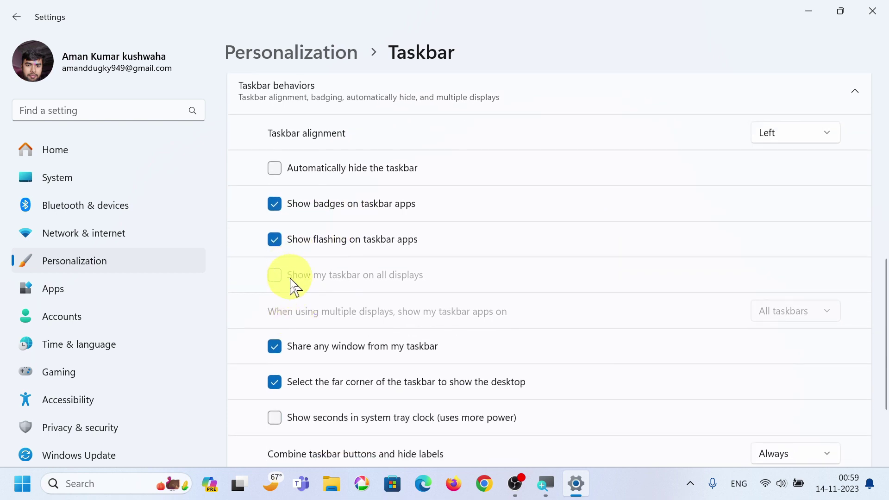
{"action": "scroll", "coordinate": [287, 310], "scroll_direction": "down", "scroll_amount": 2}
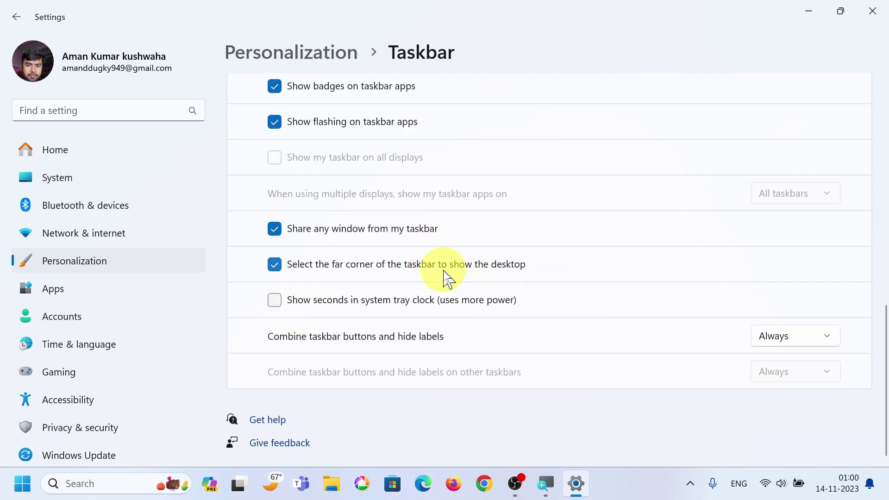
{"action": "scroll", "coordinate": [446, 279], "scroll_direction": "up", "scroll_amount": 1}
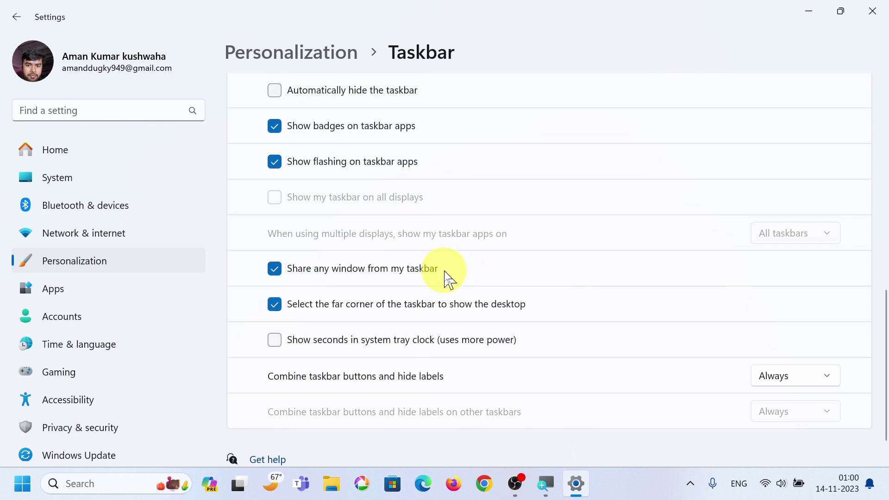
{"action": "scroll", "coordinate": [446, 276], "scroll_direction": "up", "scroll_amount": 1}
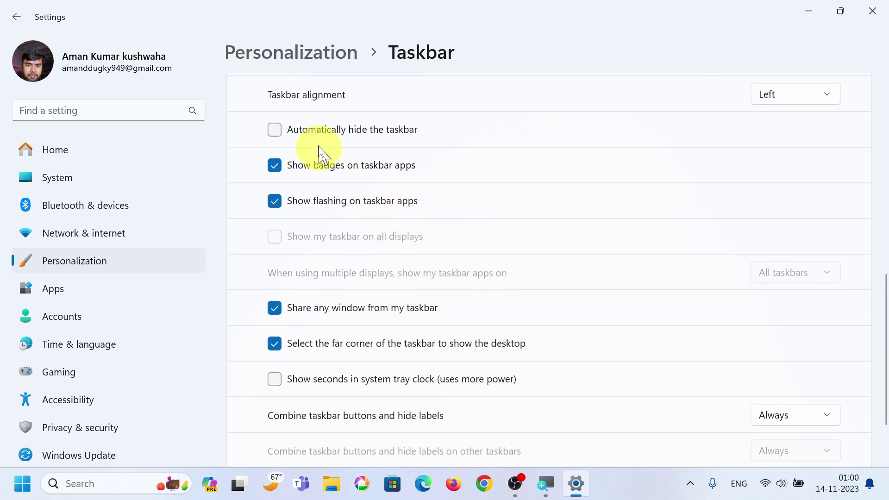
{"action": "left_click", "coordinate": [284, 131]}
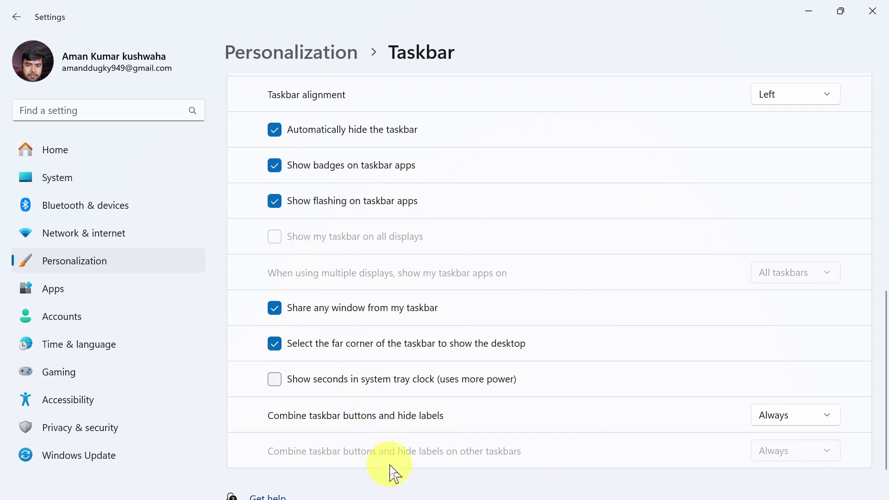
{"action": "mouse_move", "coordinate": [382, 481]}
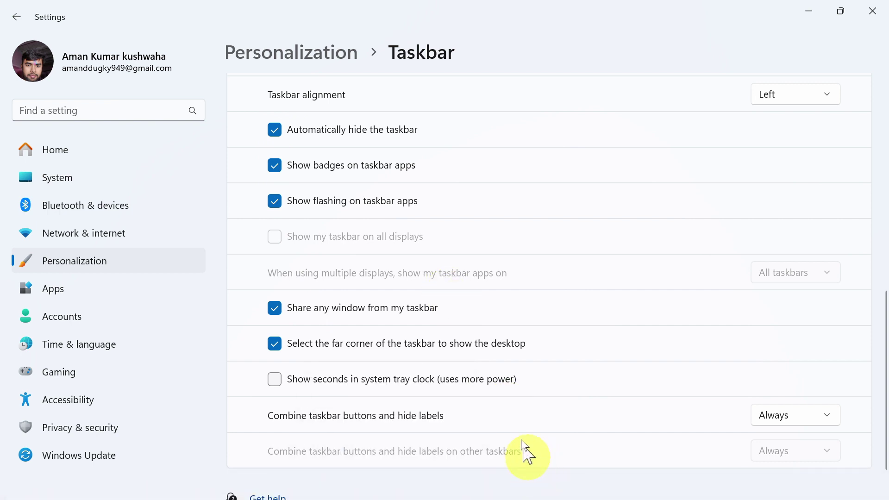
{"action": "left_click", "coordinate": [278, 130]}
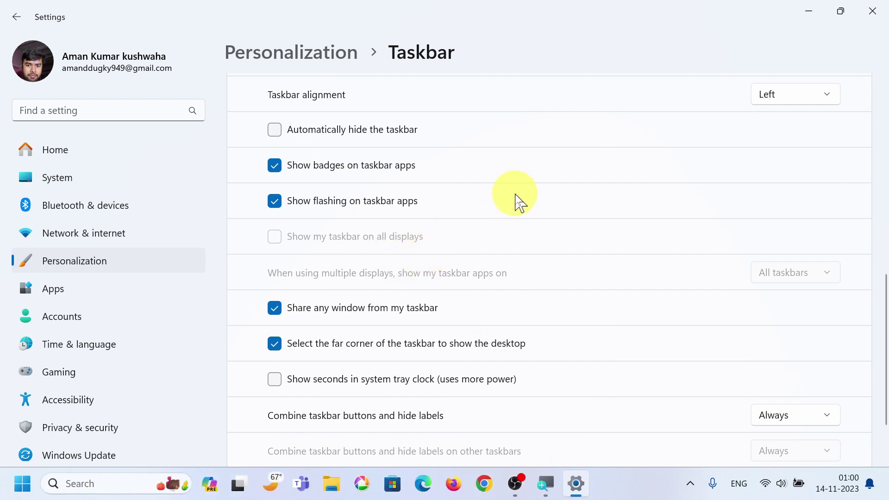
Turn on automatic hiding of the taskbar, close the Settings window and check the effect on the desktop
{"action": "left_click", "coordinate": [280, 131]}
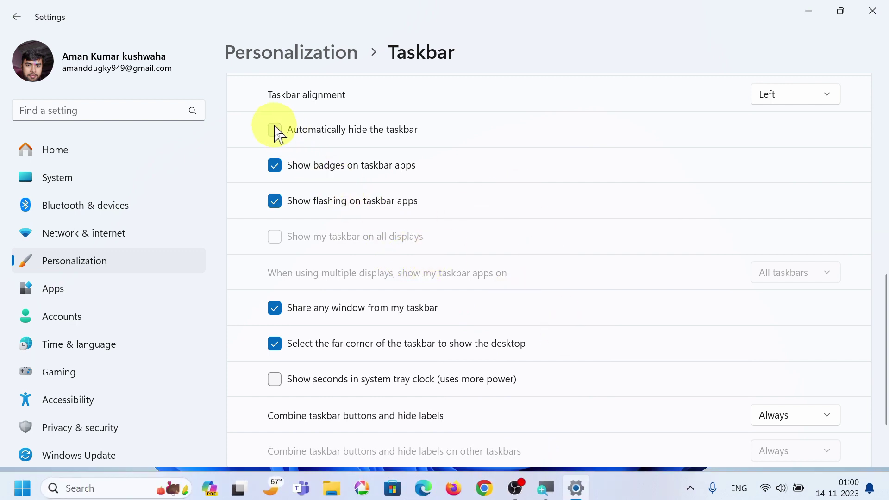
{"action": "left_click", "coordinate": [872, 11]}
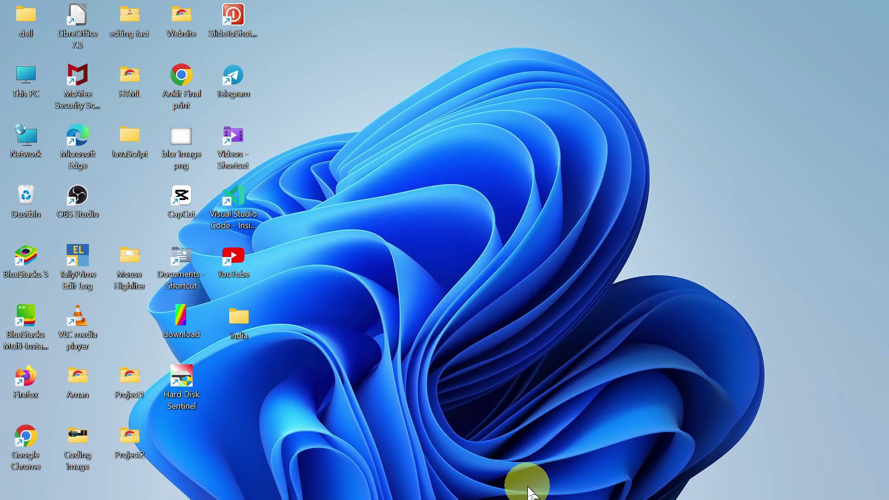
{"action": "mouse_move", "coordinate": [528, 499]}
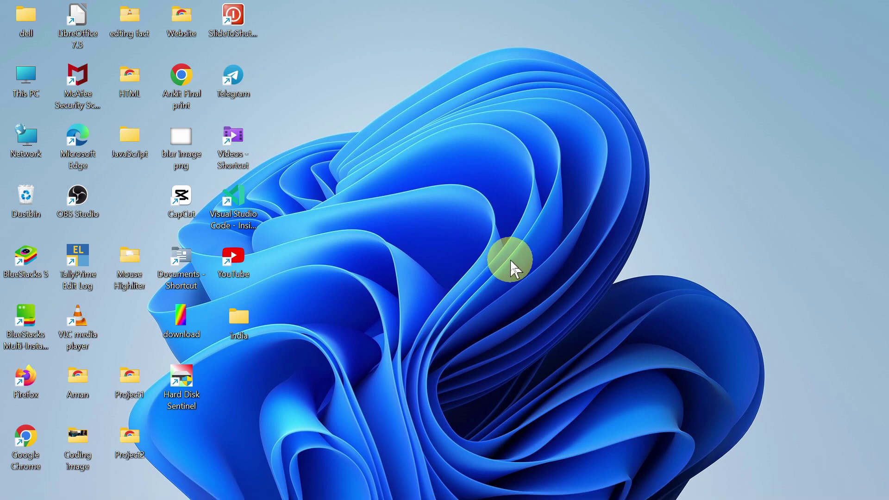
Reopen the Taskbar settings from the desktop's Personalize option, turn off automatic hiding in the taskbar behaviors and close Settings
{"action": "right_click", "coordinate": [516, 193]}
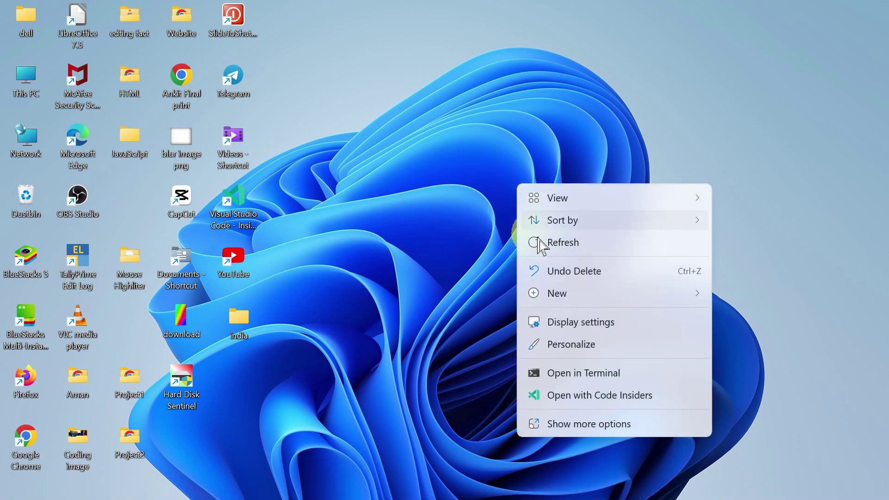
{"action": "left_click", "coordinate": [578, 345]}
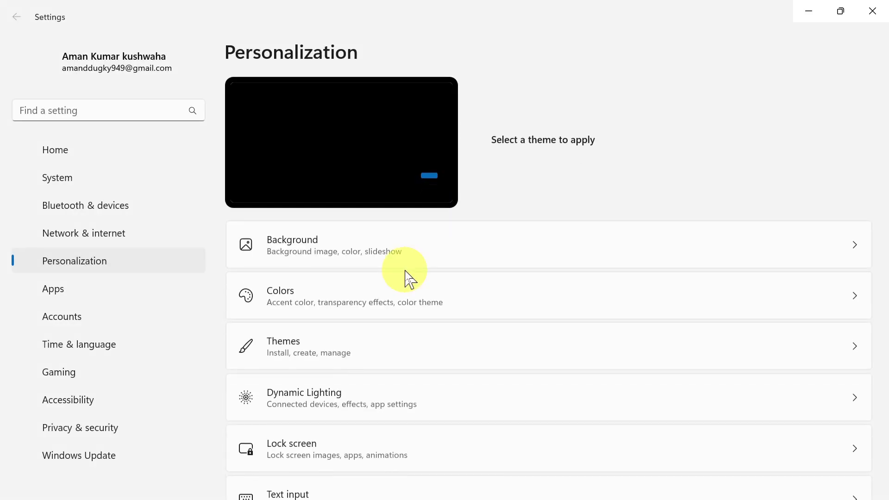
{"action": "scroll", "coordinate": [398, 324], "scroll_direction": "down", "scroll_amount": 4}
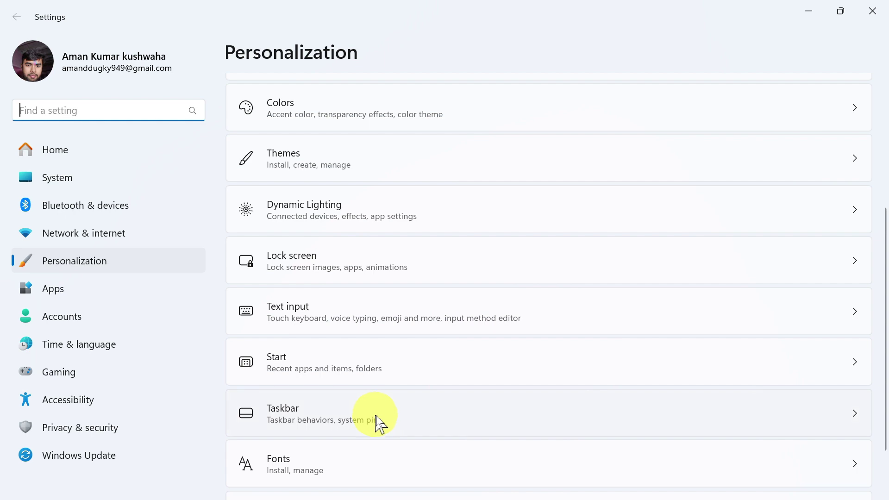
{"action": "left_click", "coordinate": [389, 393]}
{"action": "scroll", "coordinate": [417, 317], "scroll_direction": "down", "scroll_amount": 3}
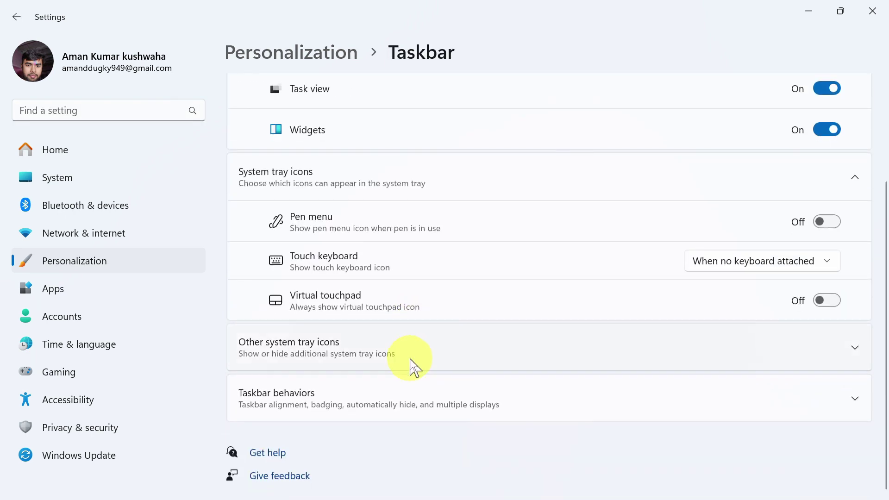
{"action": "left_click", "coordinate": [362, 402]}
{"action": "scroll", "coordinate": [397, 406], "scroll_direction": "down", "scroll_amount": 5}
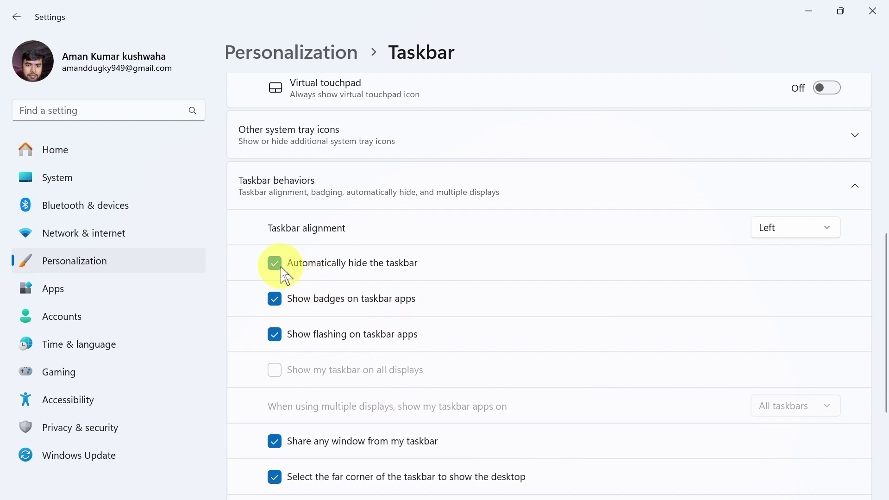
{"action": "left_click", "coordinate": [281, 268]}
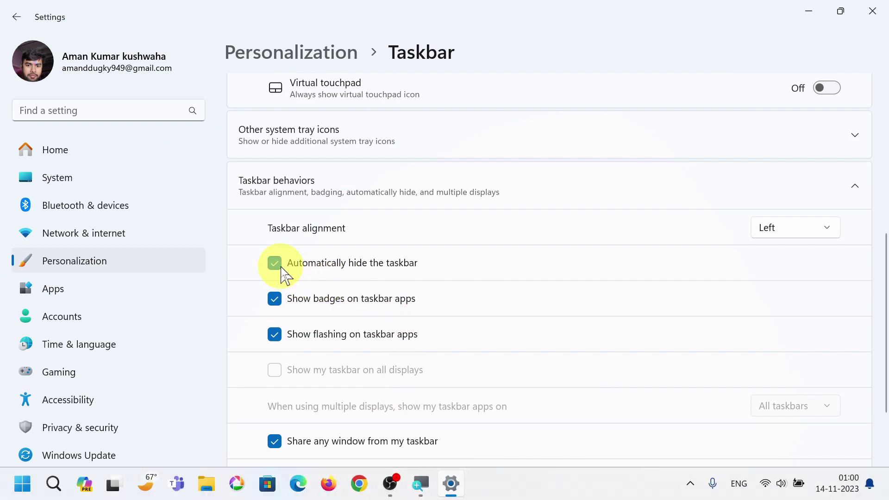
{"action": "left_click", "coordinate": [874, 20]}
Open the desktop context menu and view the Sort by options
{"action": "right_click", "coordinate": [539, 152]}
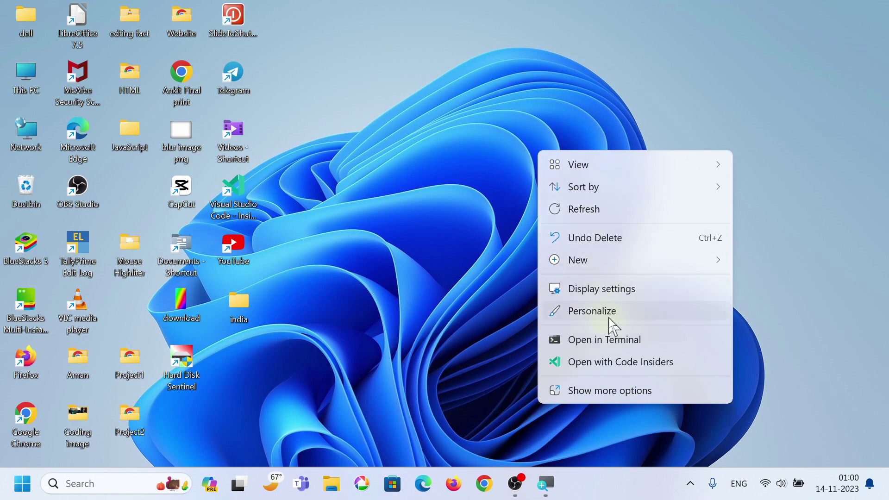
{"action": "mouse_move", "coordinate": [588, 186]}
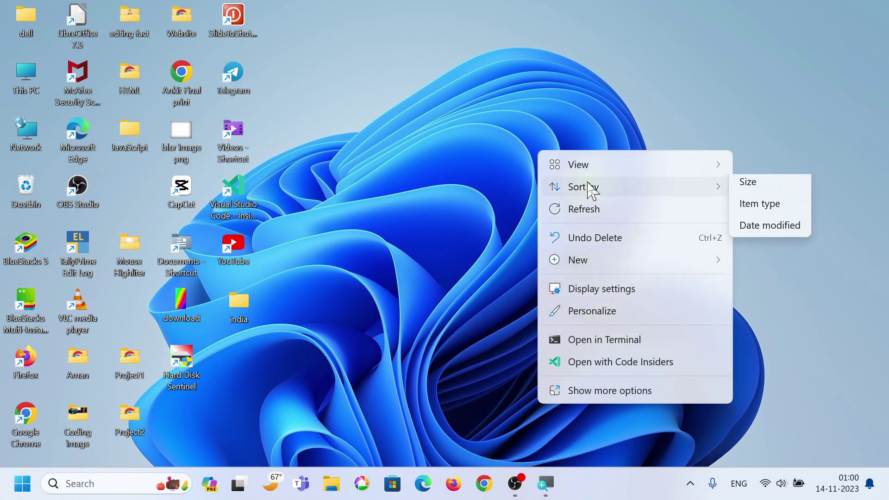